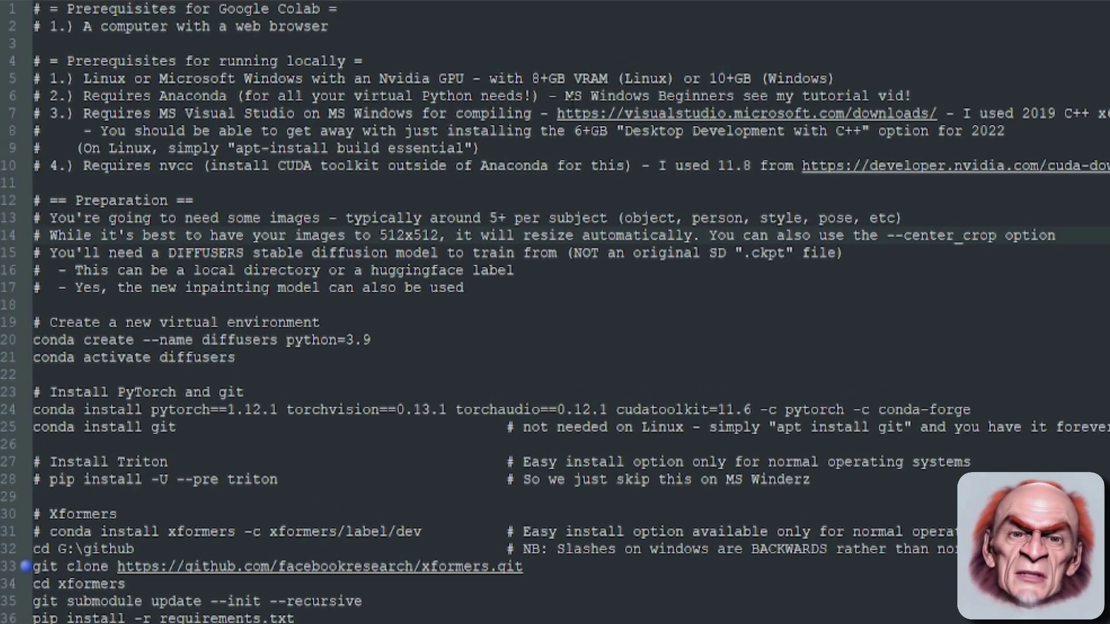
# - Review the notes on local prerequisites: Anaconda, Visual Studio C++ build tools, build essentials on Linux, and the CUDA toolkit
pyautogui.moveTo(565, 96); pyautogui.dragTo(919, 93)
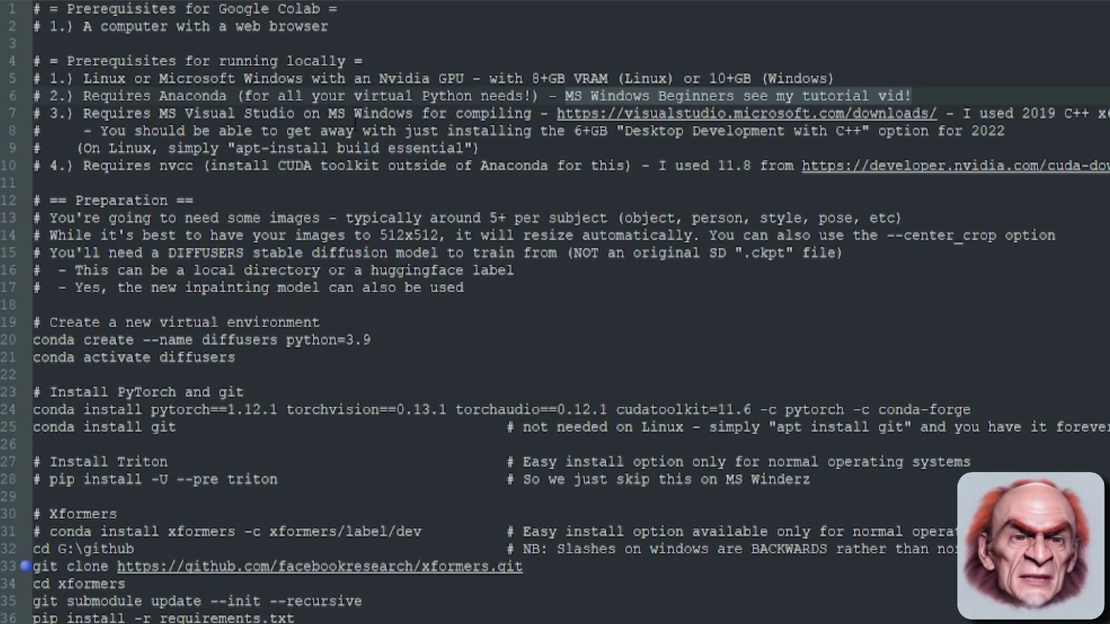
pyautogui.moveTo(151, 113); pyautogui.dragTo(305, 113)
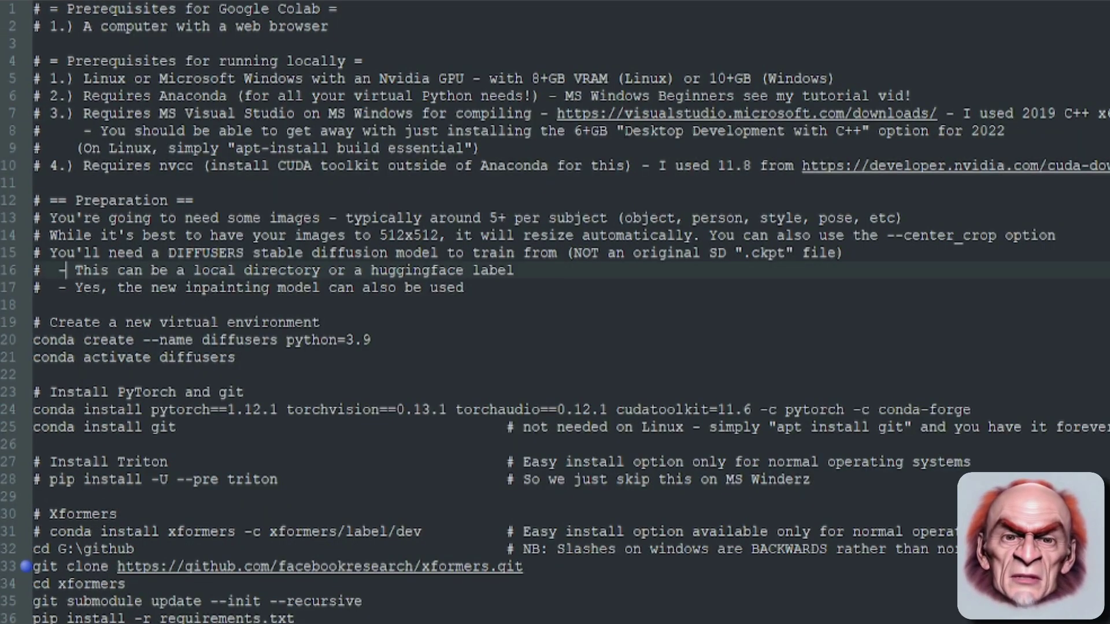
pyautogui.moveTo(623, 131); pyautogui.dragTo(861, 131)
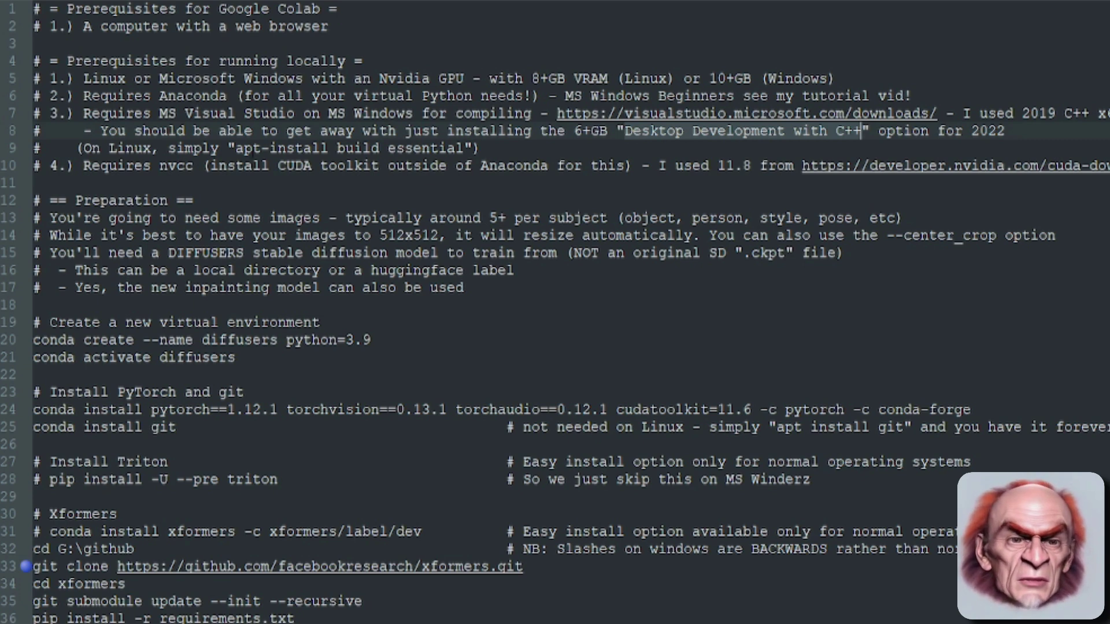
pyautogui.moveTo(235, 148); pyautogui.dragTo(459, 148)
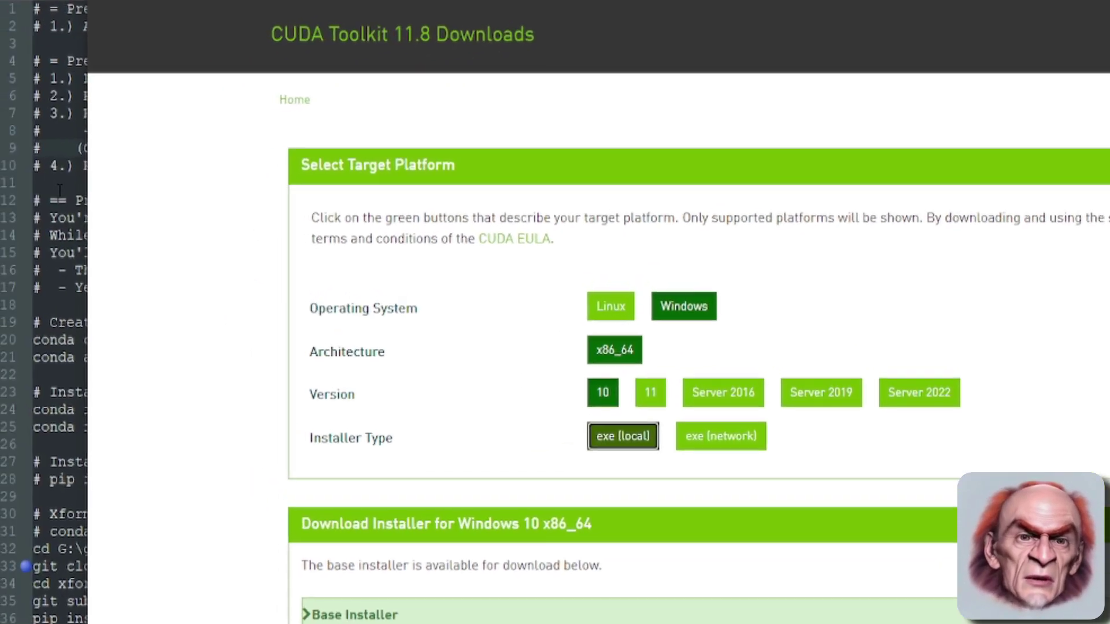
pyautogui.click(60, 190)
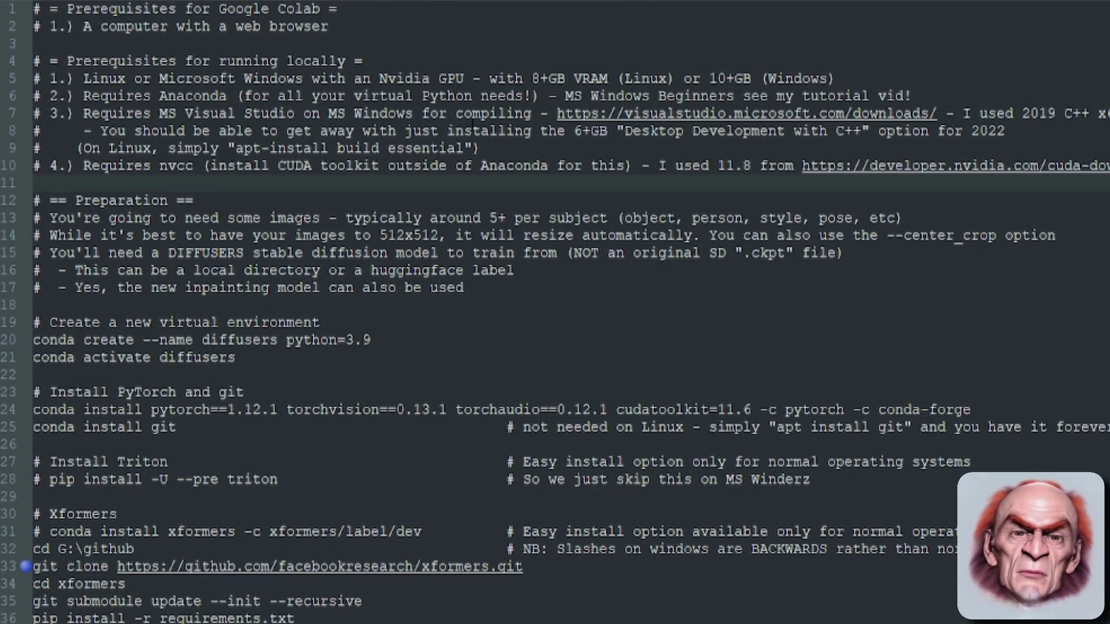
# - Review the preparation notes on training images, their size and cropping, and the Diffusers Stable Diffusion model to train from
pyautogui.click(320, 218)
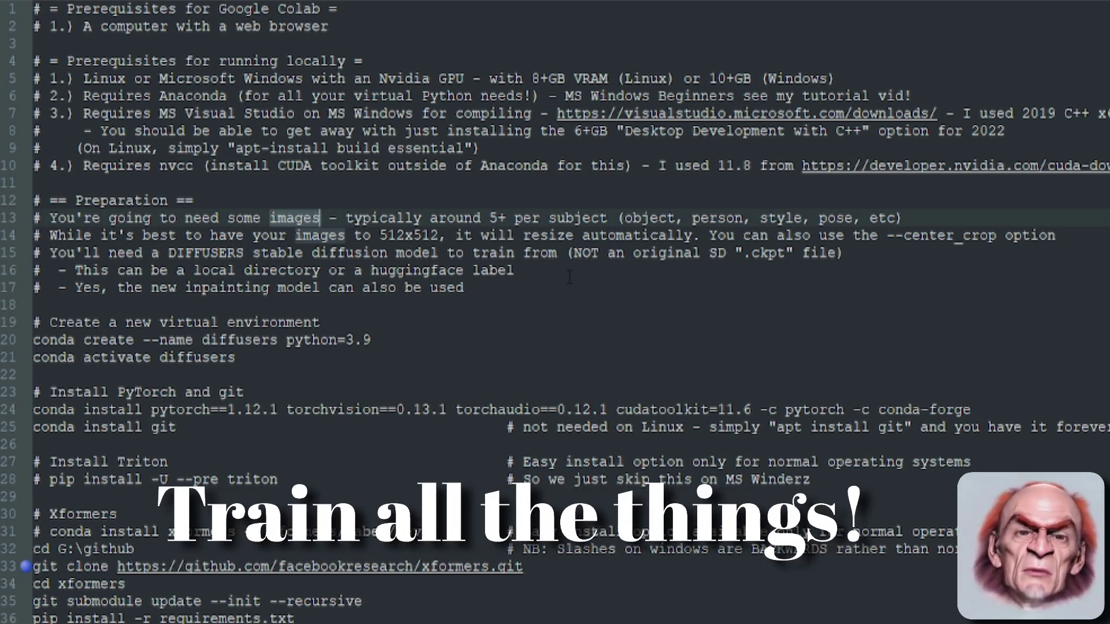
pyautogui.click(412, 235)
pyautogui.doubleClick(412, 235)
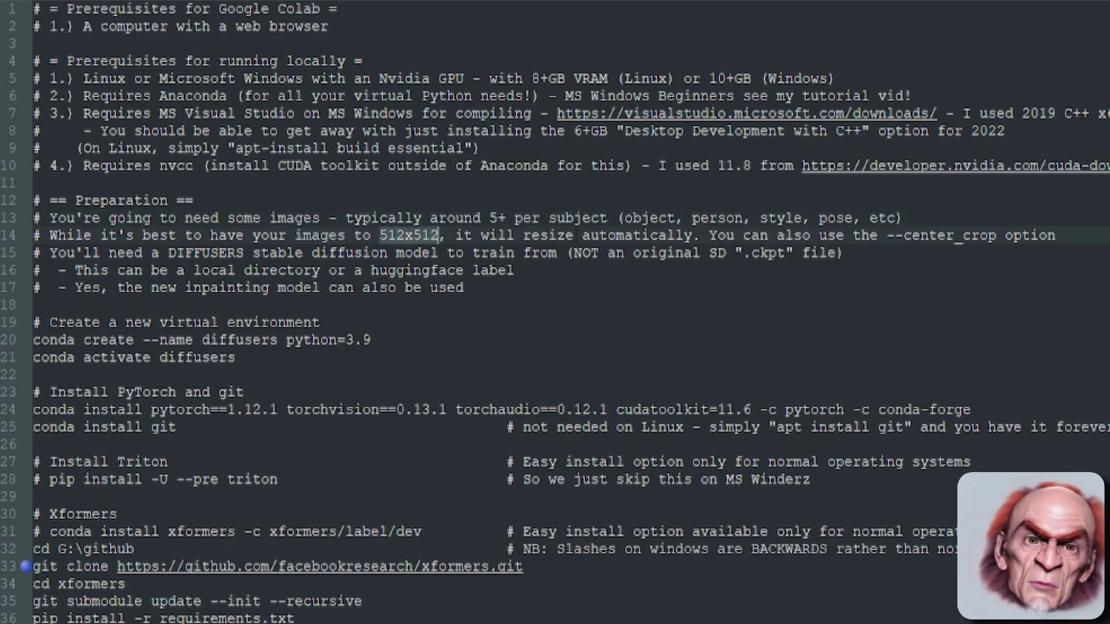
pyautogui.moveTo(581, 236); pyautogui.dragTo(692, 236)
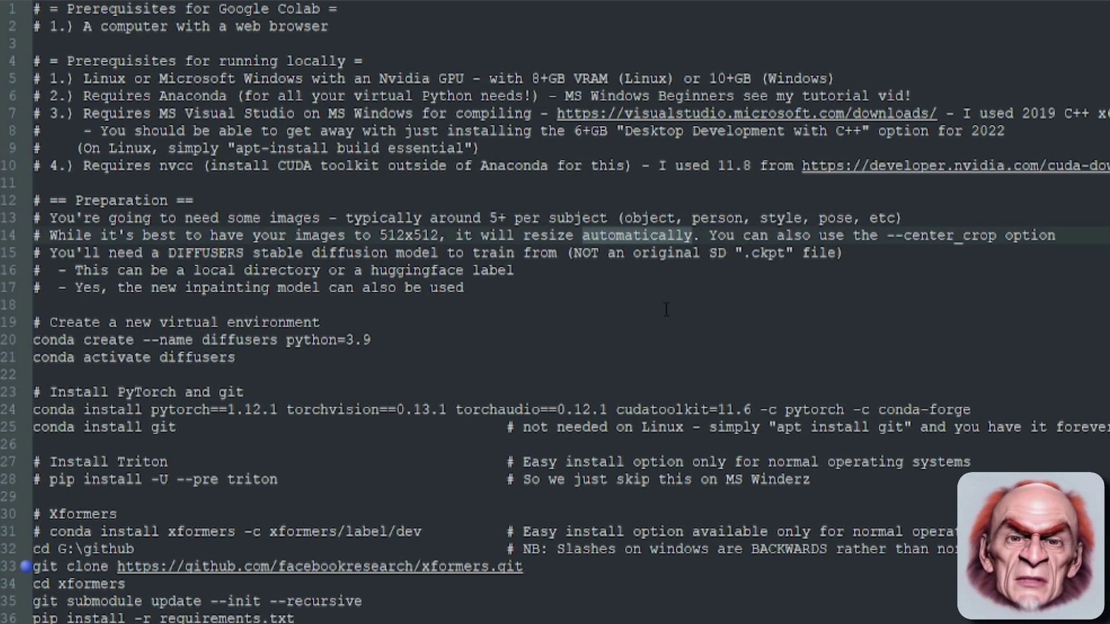
pyautogui.moveTo(886, 235); pyautogui.dragTo(997, 236)
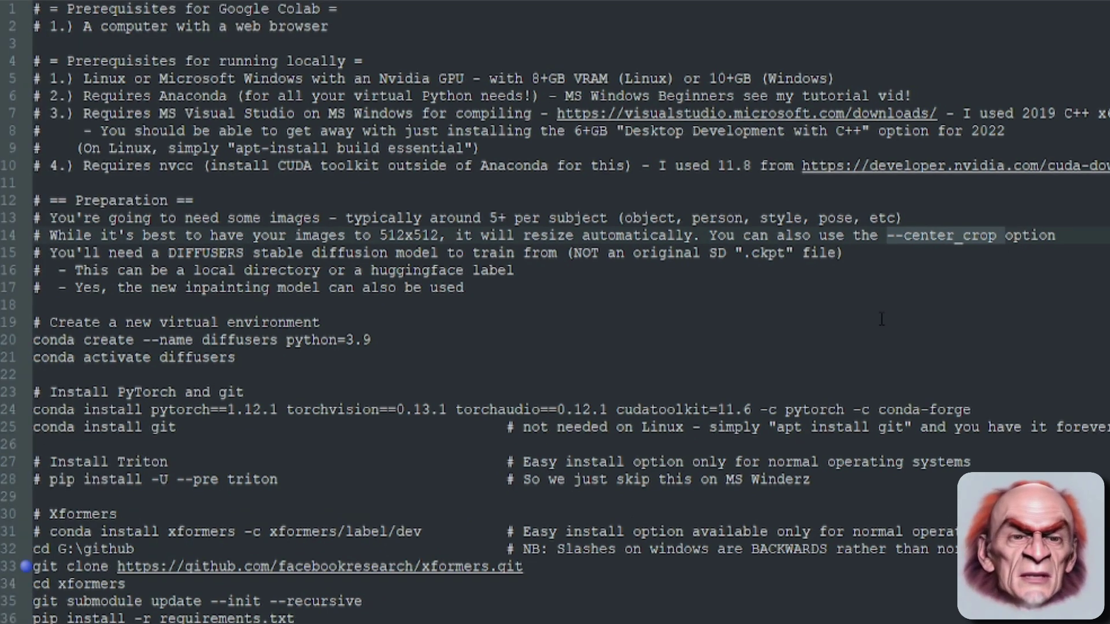
pyautogui.moveTo(168, 253); pyautogui.dragTo(437, 253)
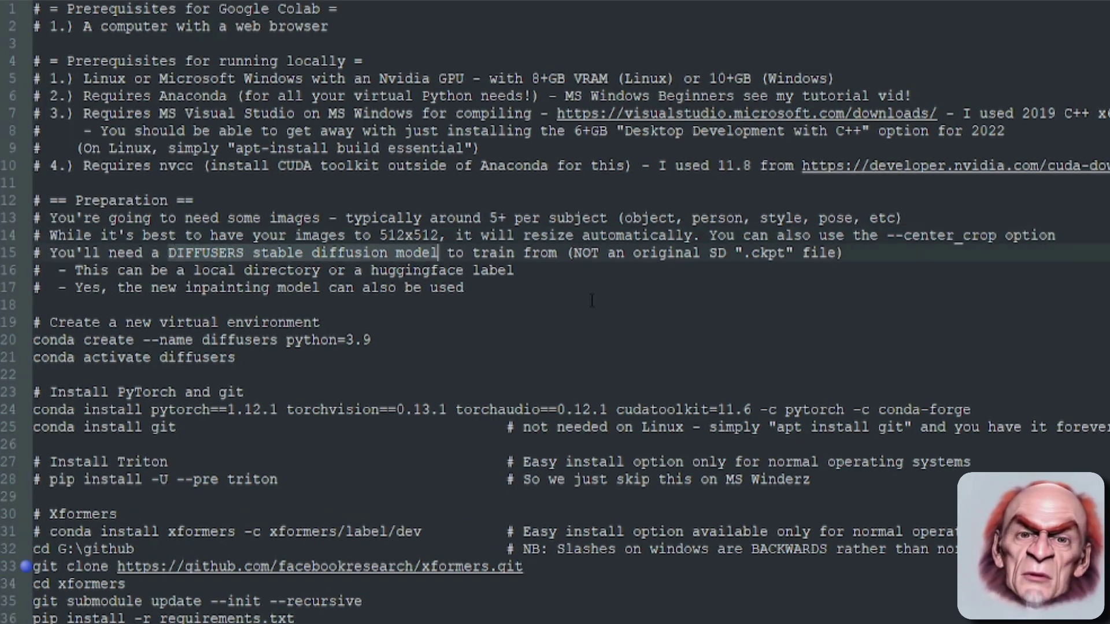
pyautogui.moveTo(559, 249); pyautogui.dragTo(827, 247)
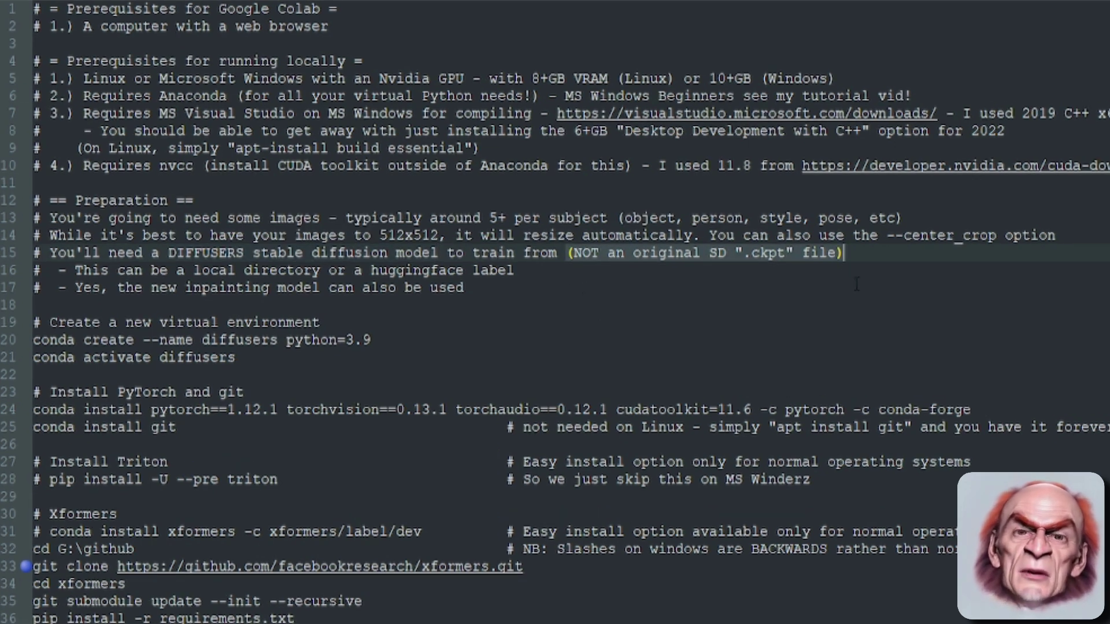
pyautogui.moveTo(75, 270); pyautogui.dragTo(500, 274)
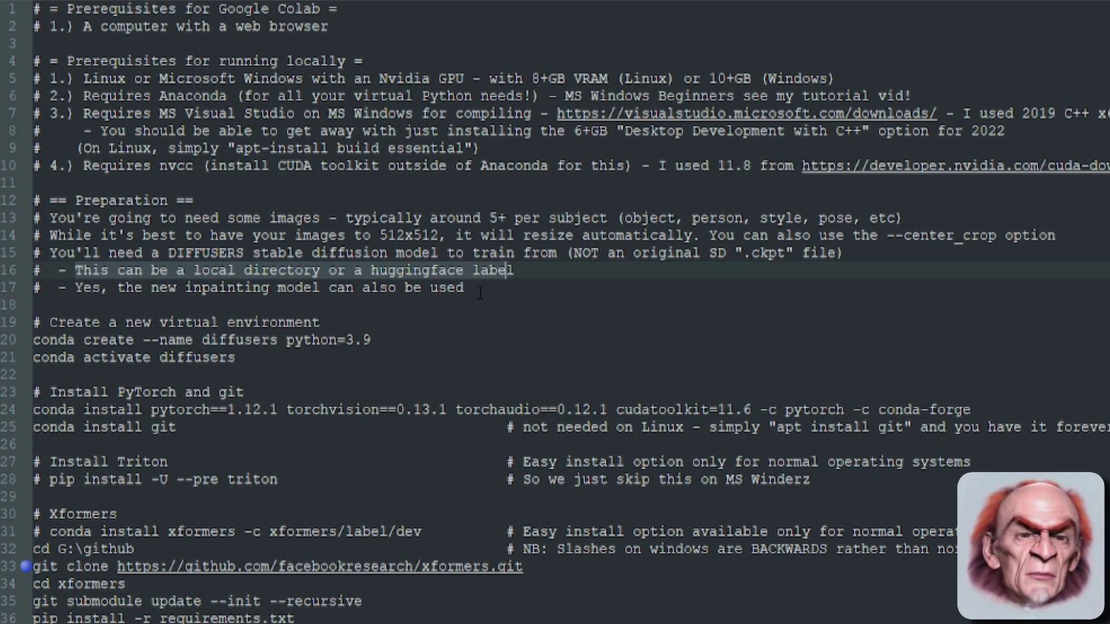
pyautogui.moveTo(470, 287); pyautogui.dragTo(77, 289)
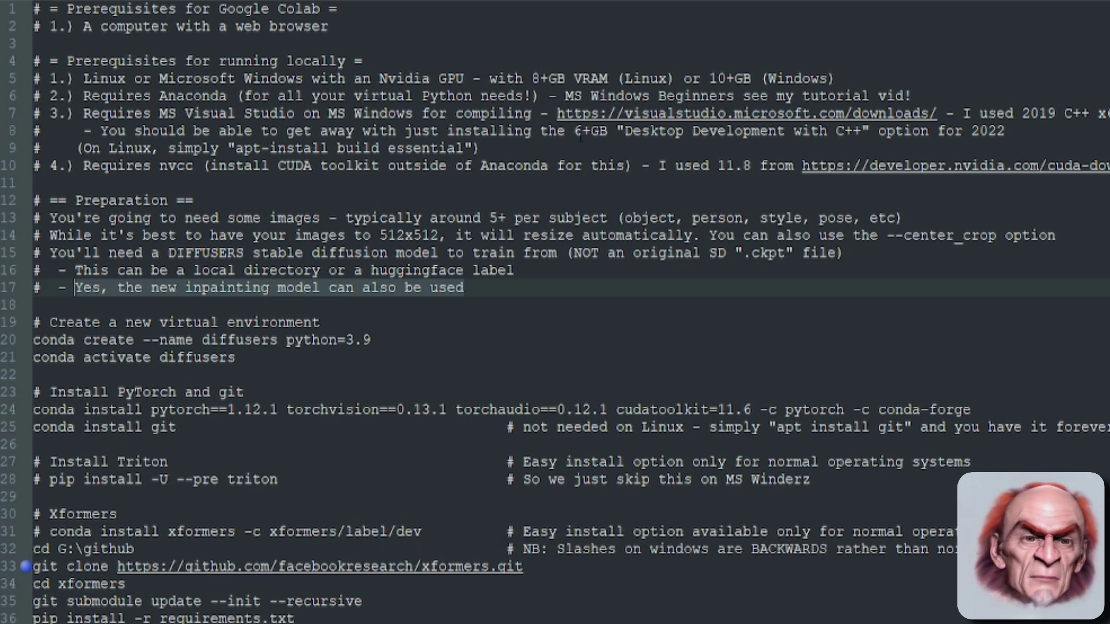
# - Take the activation command from the environment notes and run "conda activate diffusers" in the Anaconda Prompt
pyautogui.press('Down')
pyautogui.press('Down')
pyautogui.press('Down')
pyautogui.press('End')
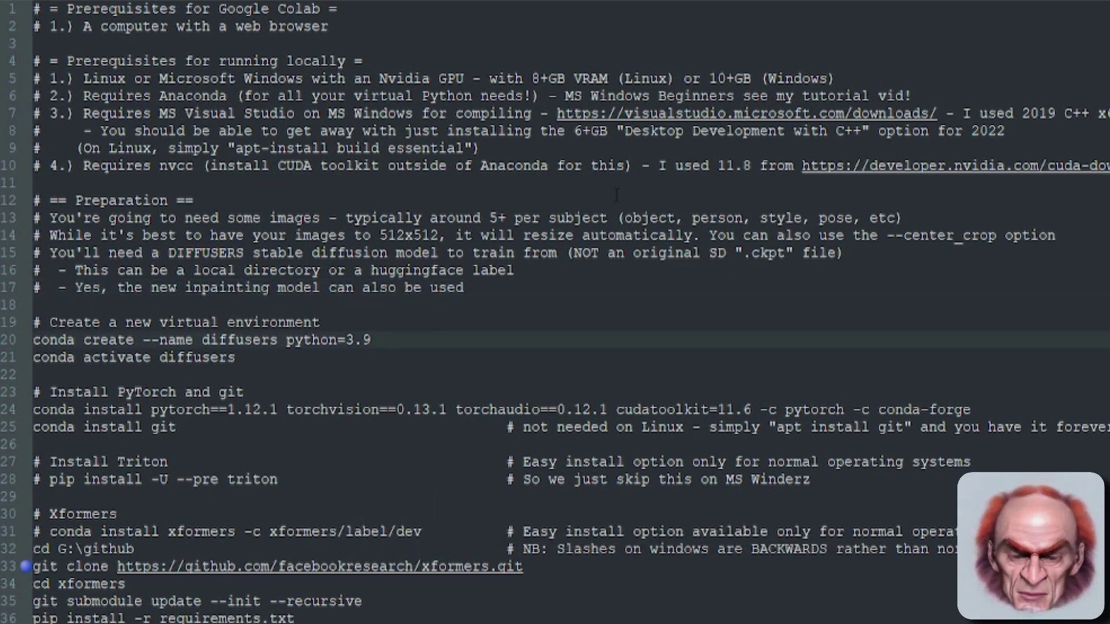
pyautogui.hotkey('shift', 'Home')
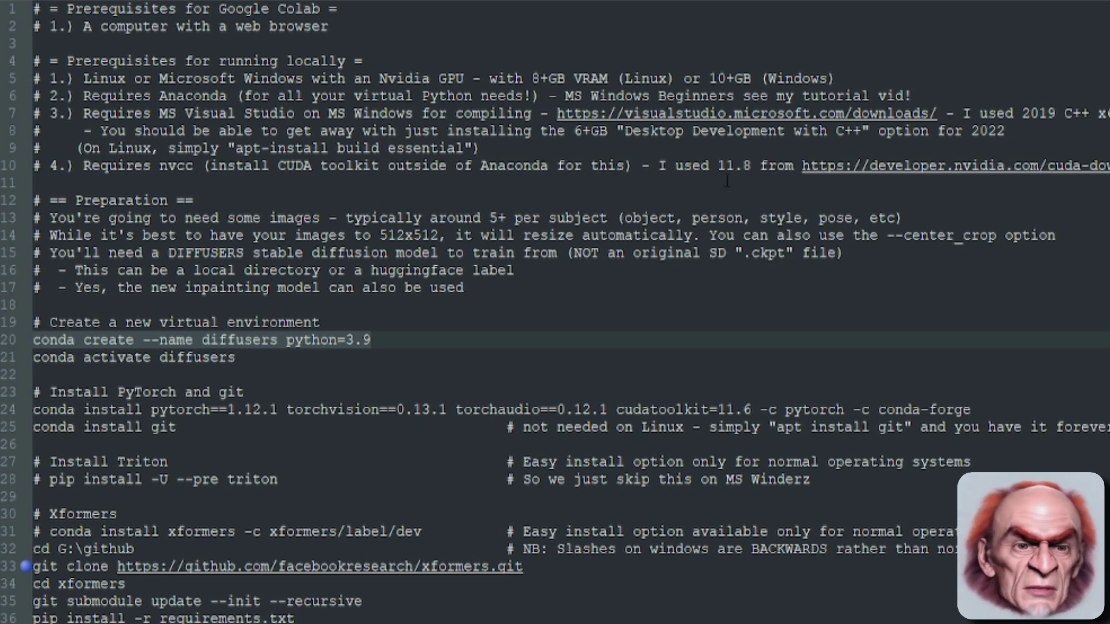
pyautogui.press('Down')
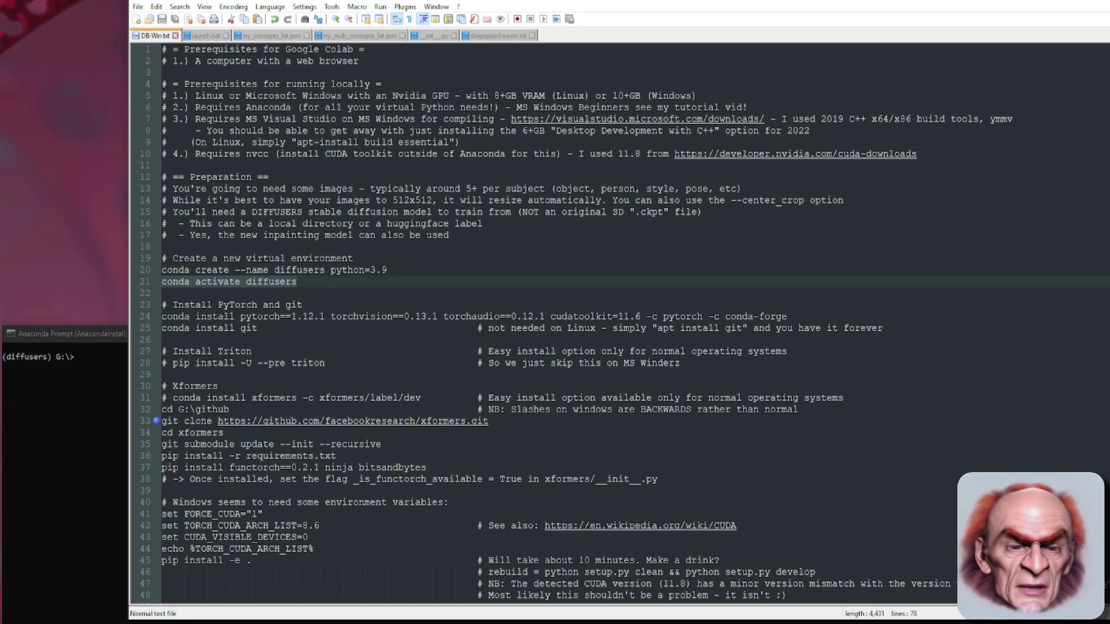
pyautogui.hotkey('alt', 'Tab')
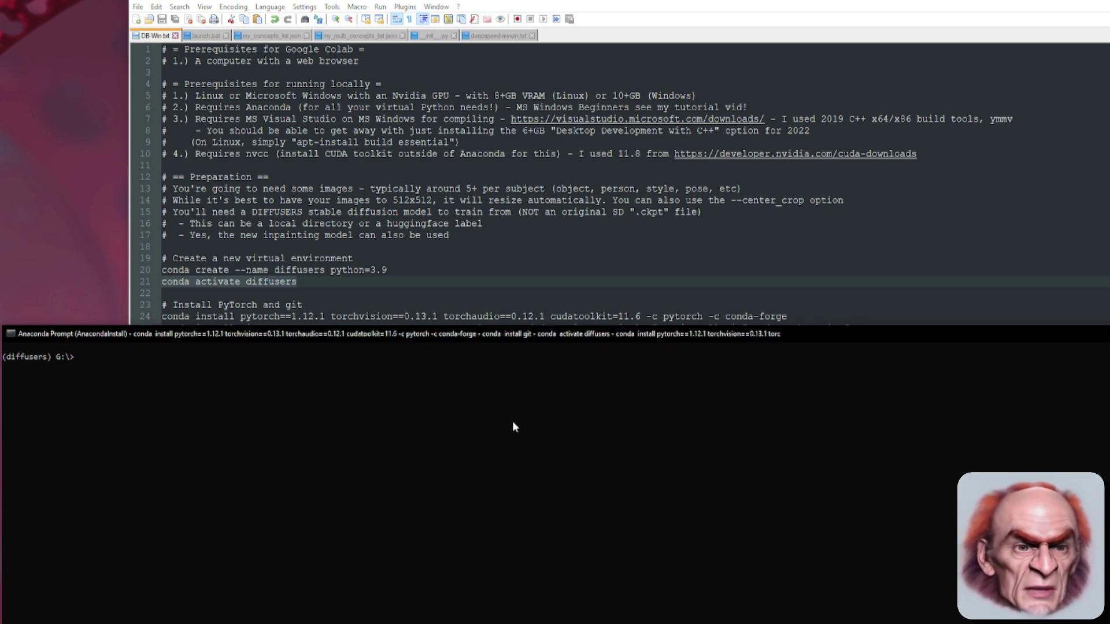
pyautogui.write('conda activate diffusers')
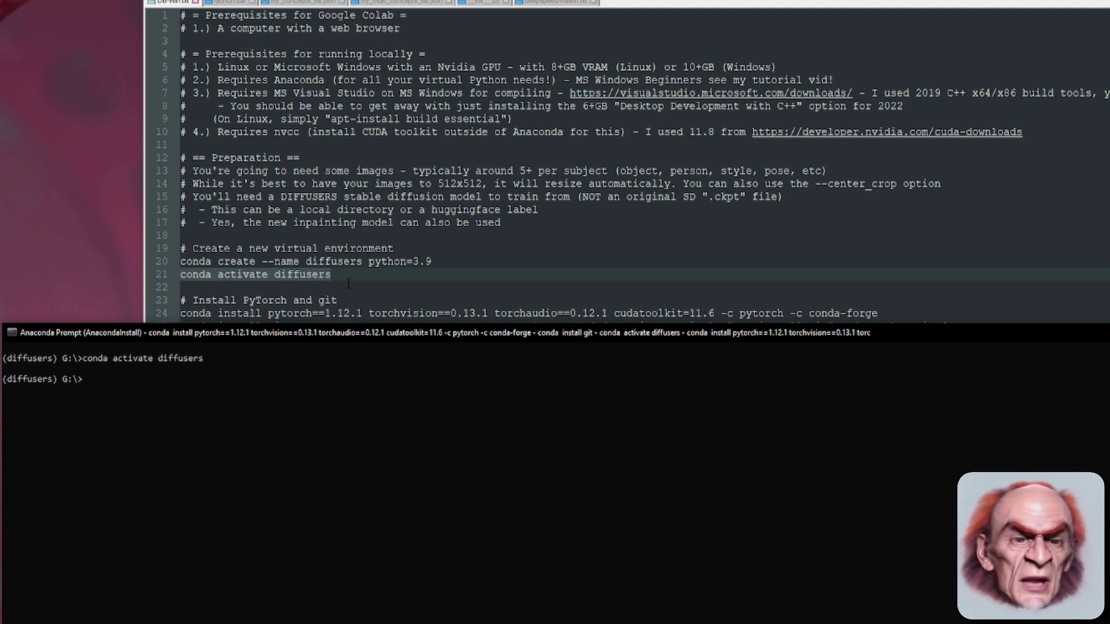
# - Run the notes' conda command in the Anaconda Prompt to install pytorch 1.12.1, torchvision 0.13.1, torchaudio 0.12.1 and cudatoolkit 11.6
pyautogui.click(337, 263)
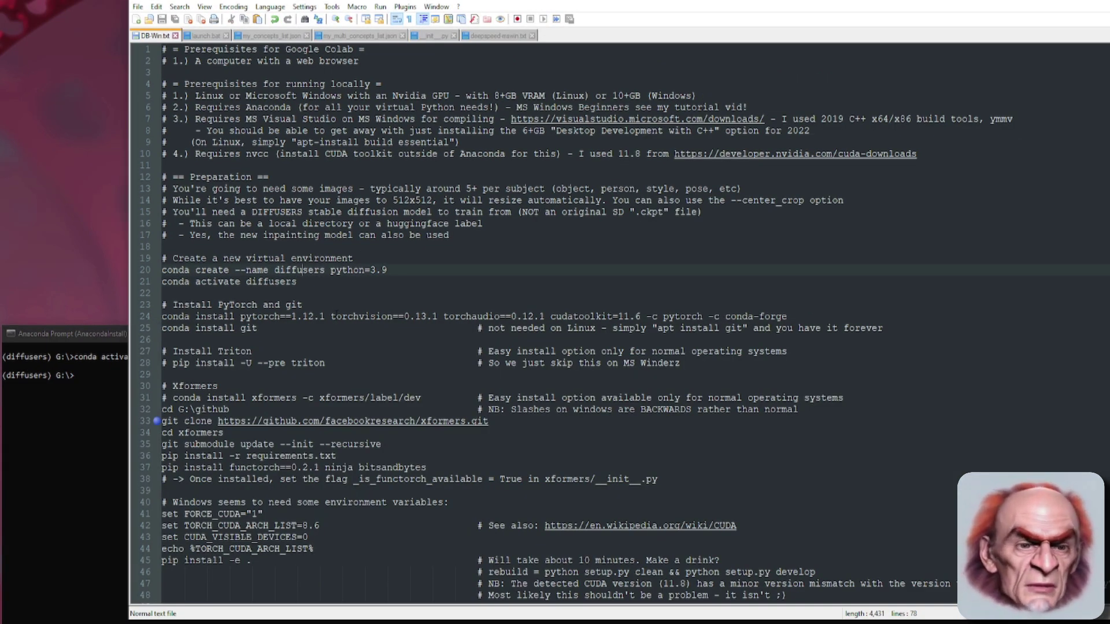
pyautogui.click(331, 317)
pyautogui.hotkey('shift', 'End')
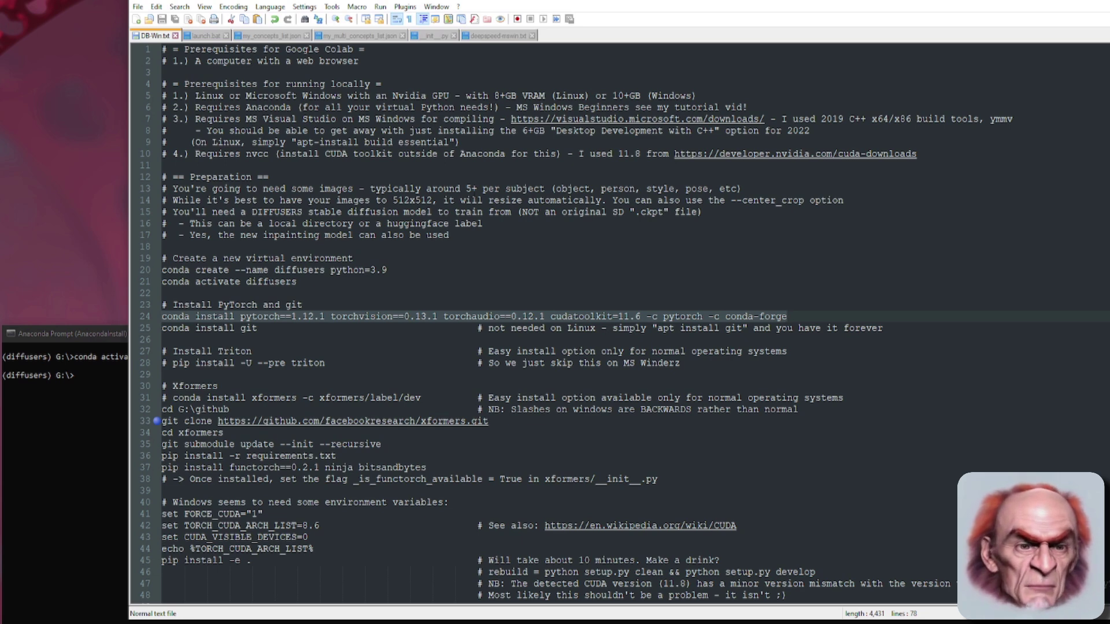
pyautogui.hotkey('alt', 'Tab')
pyautogui.rightClick(429, 456)
pyautogui.press('Return')
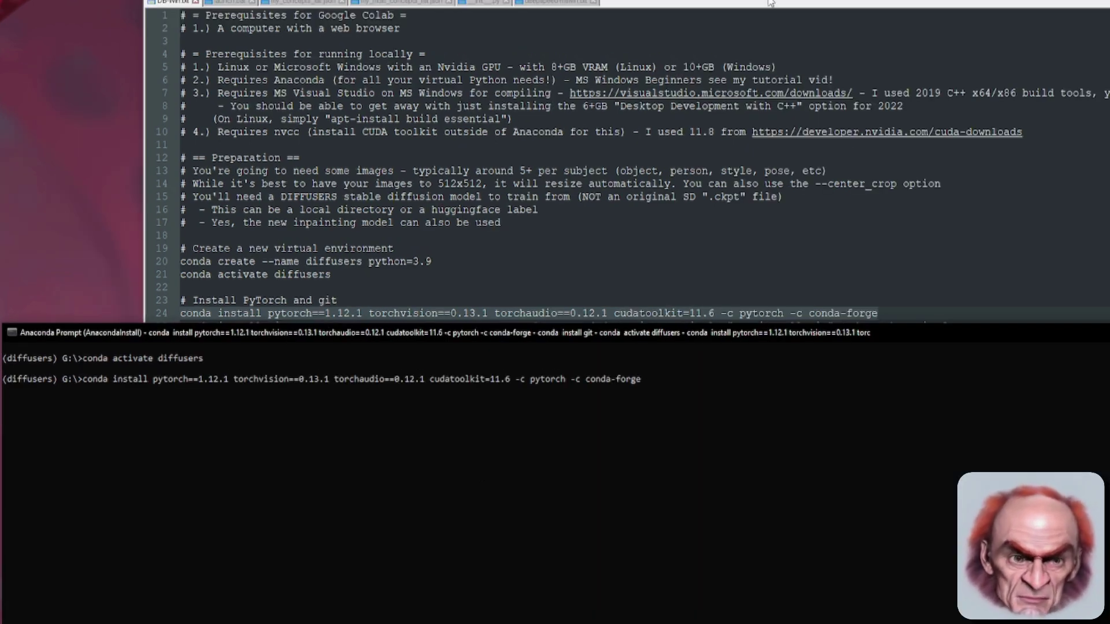
# - Copy "conda install git" from the notes and run it in the Anaconda Prompt
pyautogui.click(788, 80)
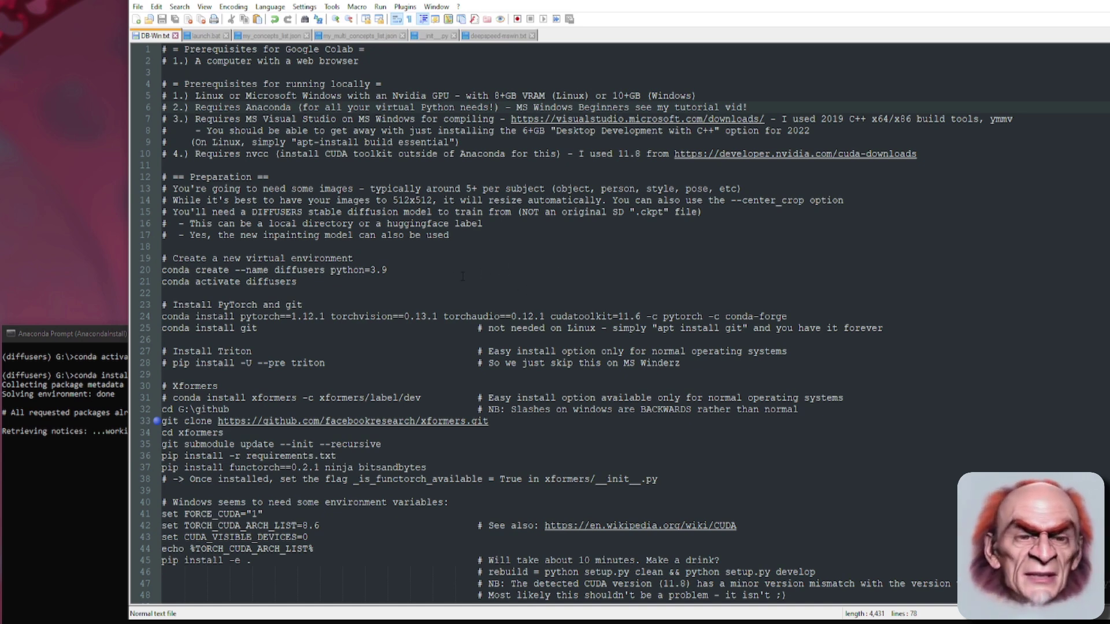
pyautogui.click(268, 328)
pyautogui.hotkey('shift', 'Home')
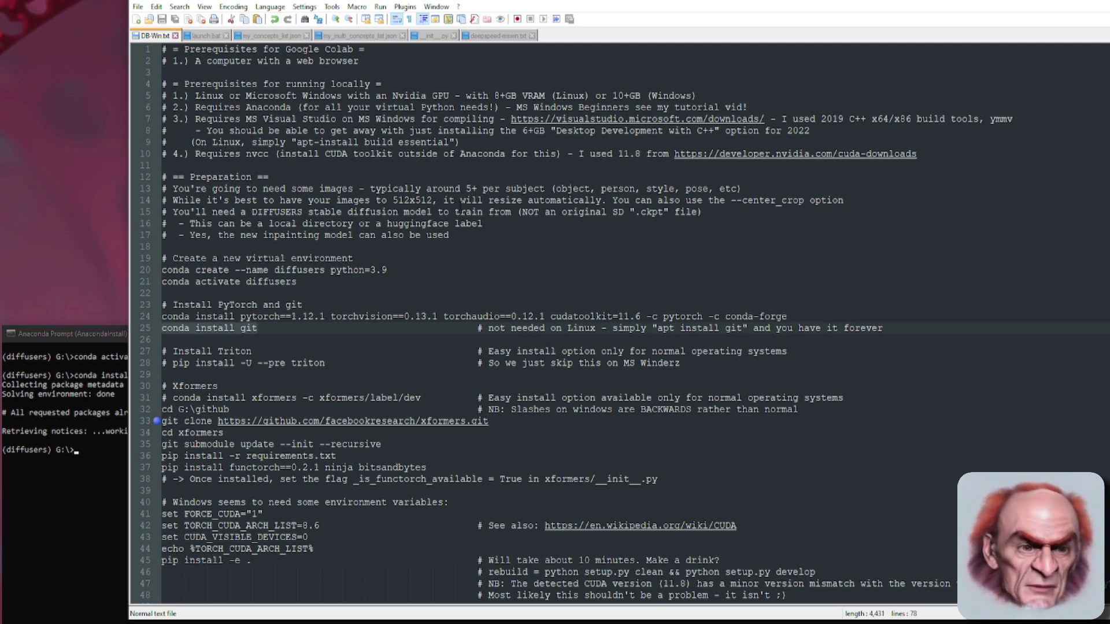
pyautogui.click(71, 501)
pyautogui.hotkey('ctrl', 'v')
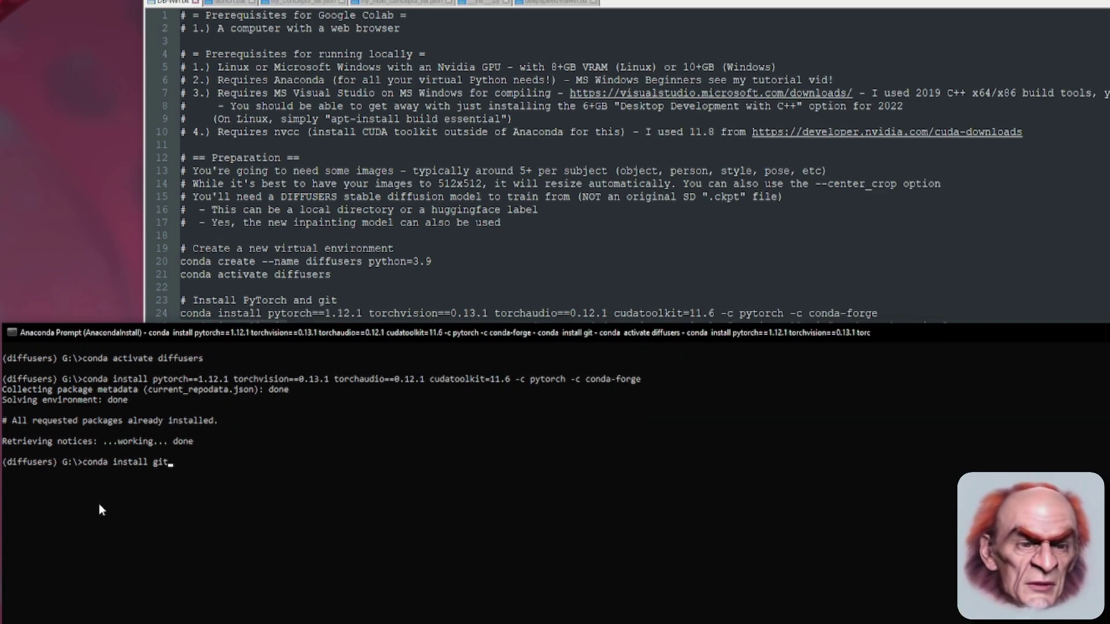
pyautogui.press('Return')
# - Review the notes on installing git on Linux and on the easy install commands for Triton and Xformers
pyautogui.click(848, 225)
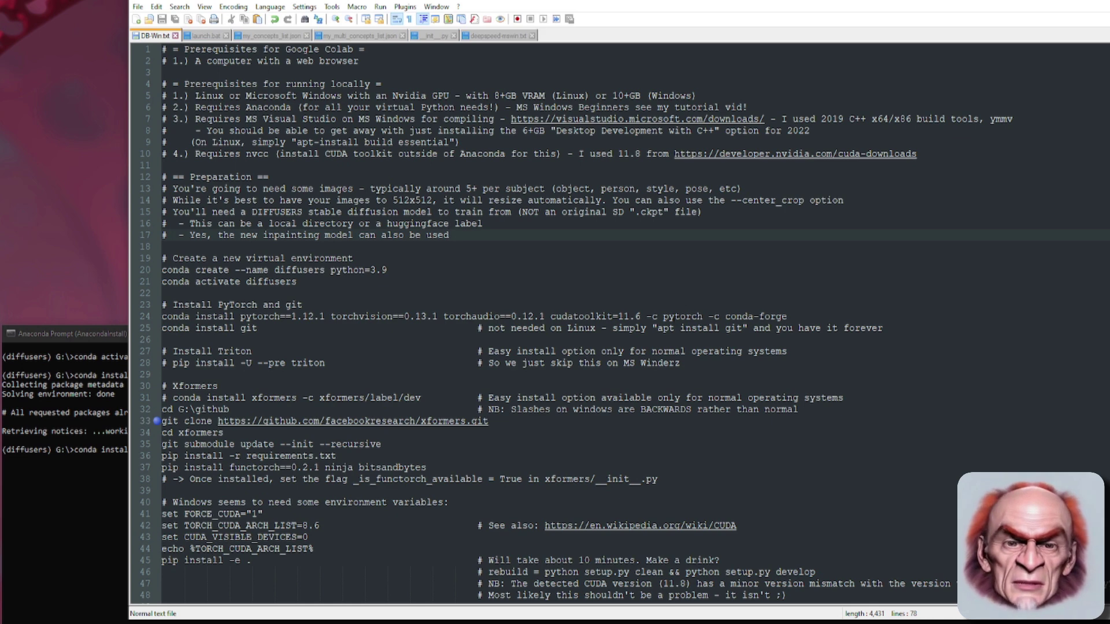
pyautogui.moveTo(657, 327); pyautogui.dragTo(741, 328)
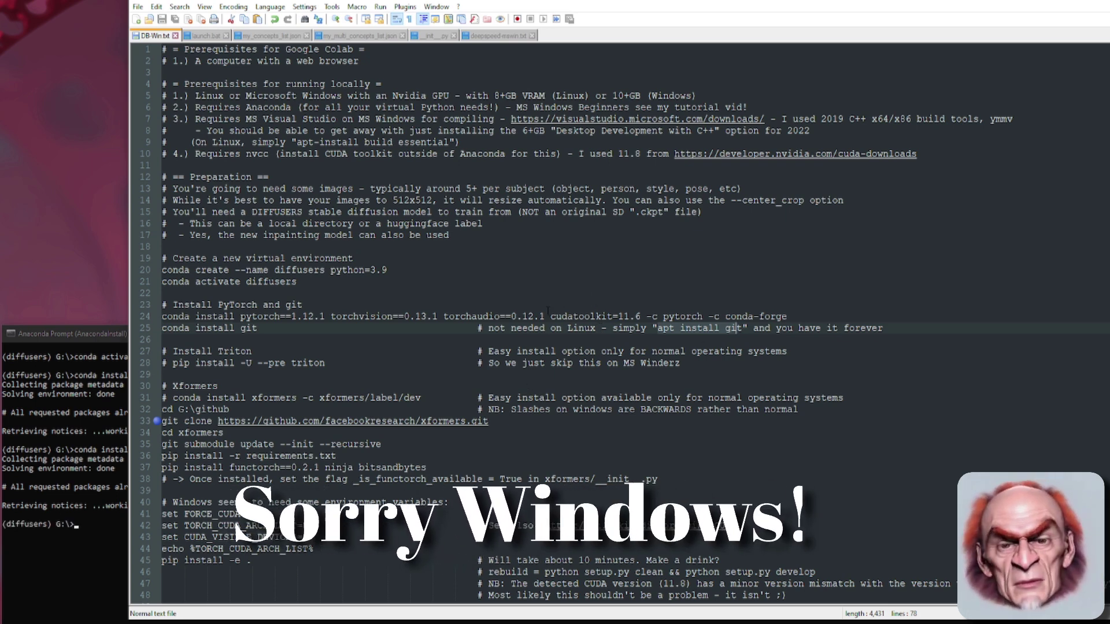
pyautogui.scroll(-1, 545, 311)
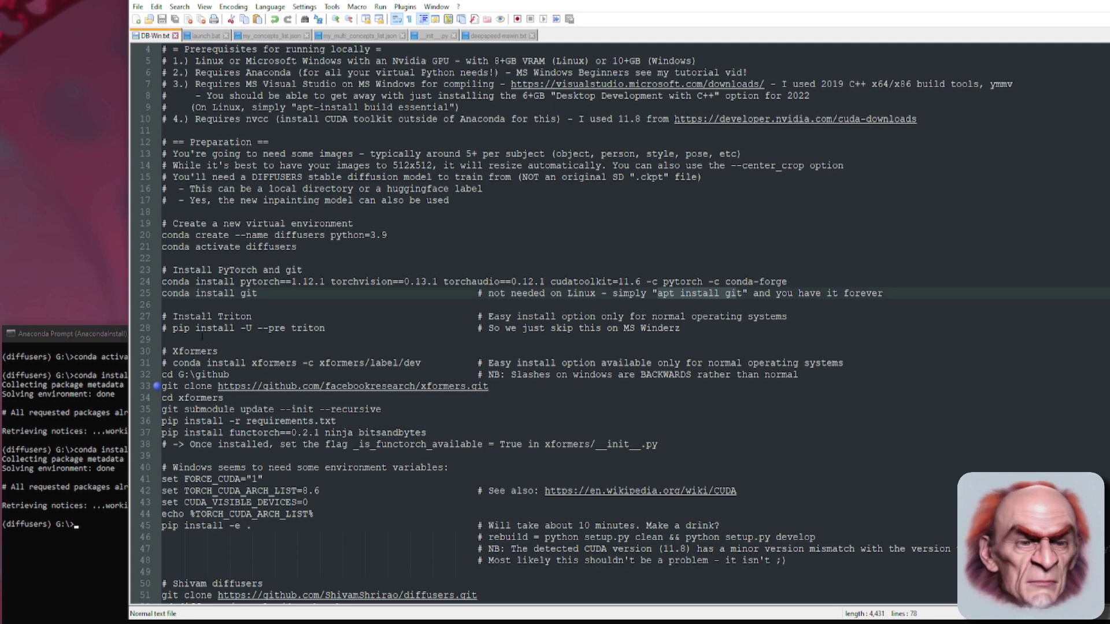
pyautogui.moveTo(172, 328); pyautogui.dragTo(326, 327)
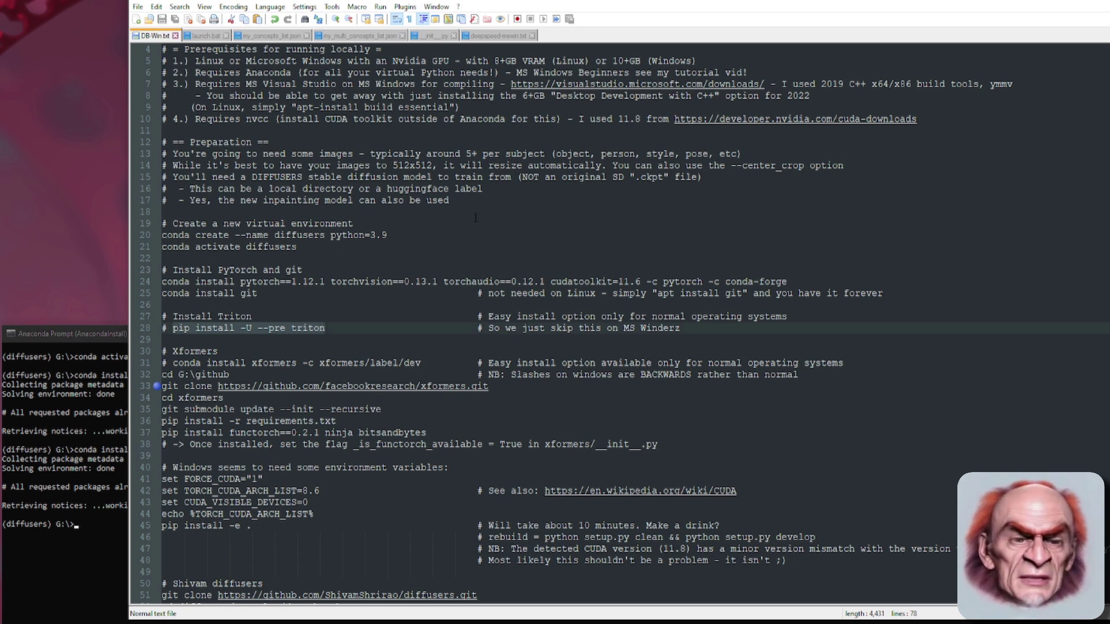
pyautogui.scroll(-1, 475, 218)
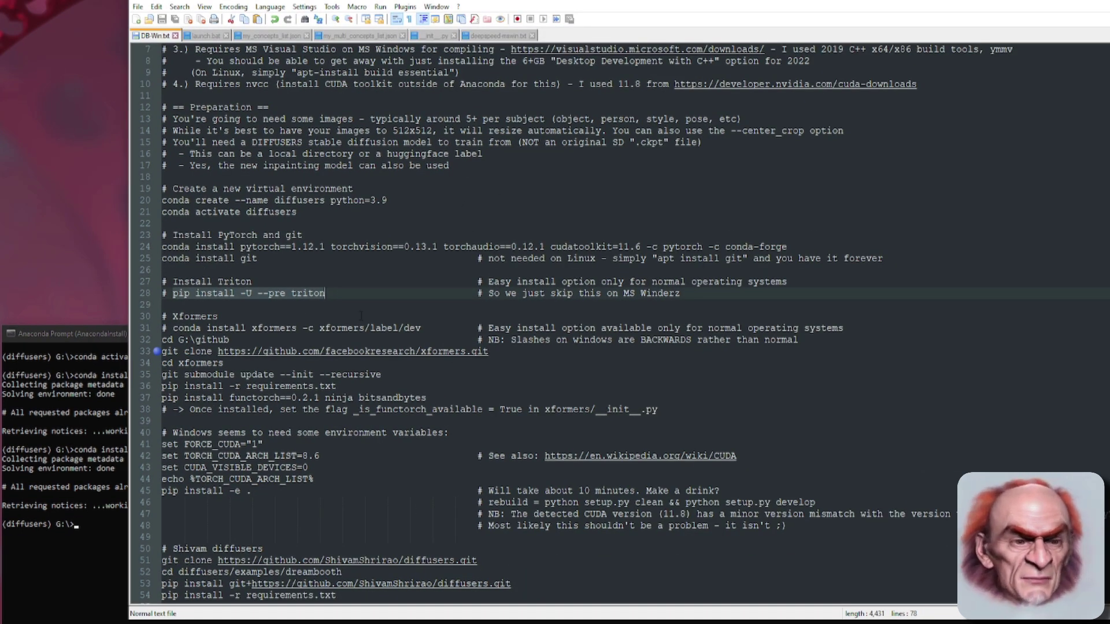
pyautogui.click(270, 338)
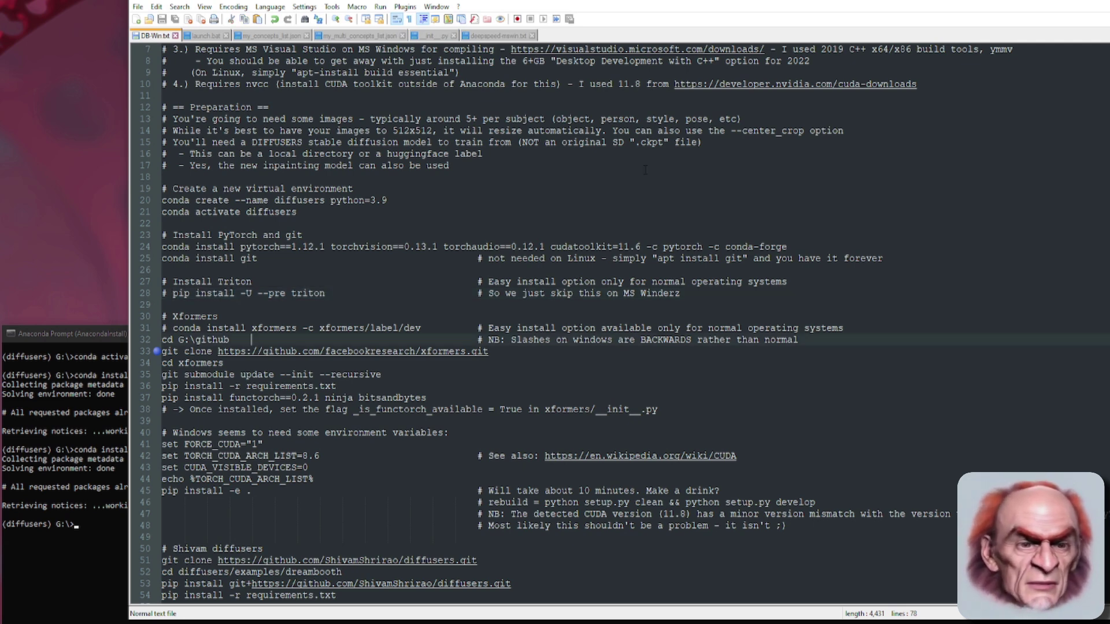
pyautogui.press('Up')
pyautogui.hotkey('ctrl', 'Left')
pyautogui.hotkey('ctrl', 'Left')
pyautogui.hotkey('shift', 'Right')
pyautogui.hotkey('shift', 'Right')
pyautogui.hotkey('shift', 'Right')
pyautogui.hotkey('shift', 'Right')
pyautogui.hotkey('shift', 'Right')
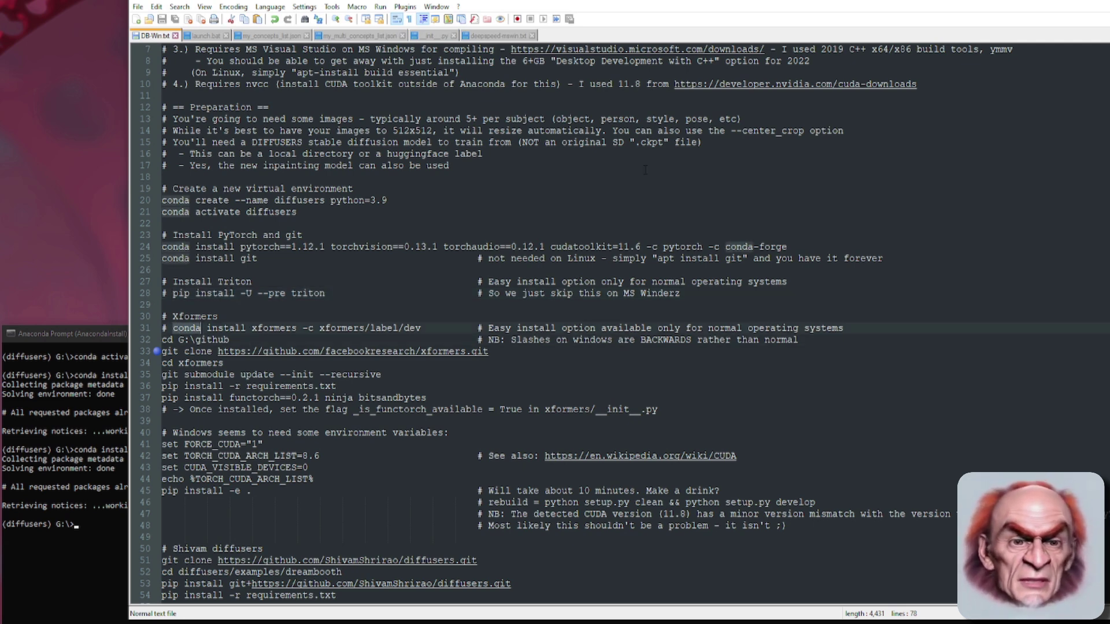
pyautogui.hotkey('ctrl', 'shift', 'Right')
pyautogui.hotkey('ctrl', 'shift', 'Right')
pyautogui.hotkey('ctrl', 'shift', 'Right')
pyautogui.hotkey('ctrl', 'shift', 'Right')
# - Copy "cd G:\github" from the Xformers notes and run it in the Anaconda Prompt
pyautogui.press('Down')
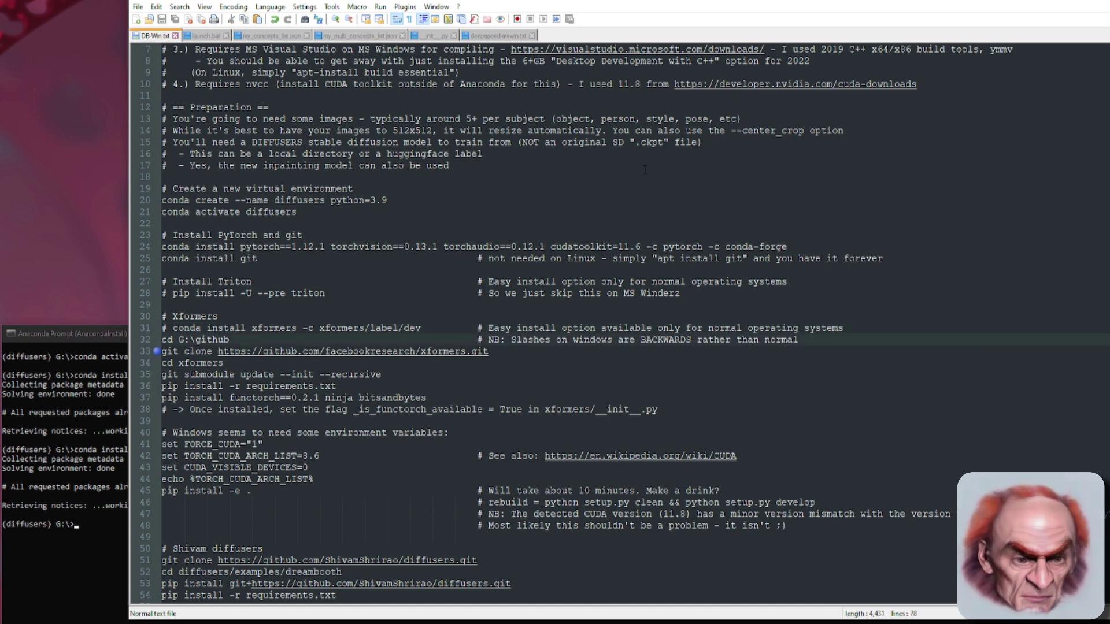
pyautogui.hotkey('ctrl', 'Right')
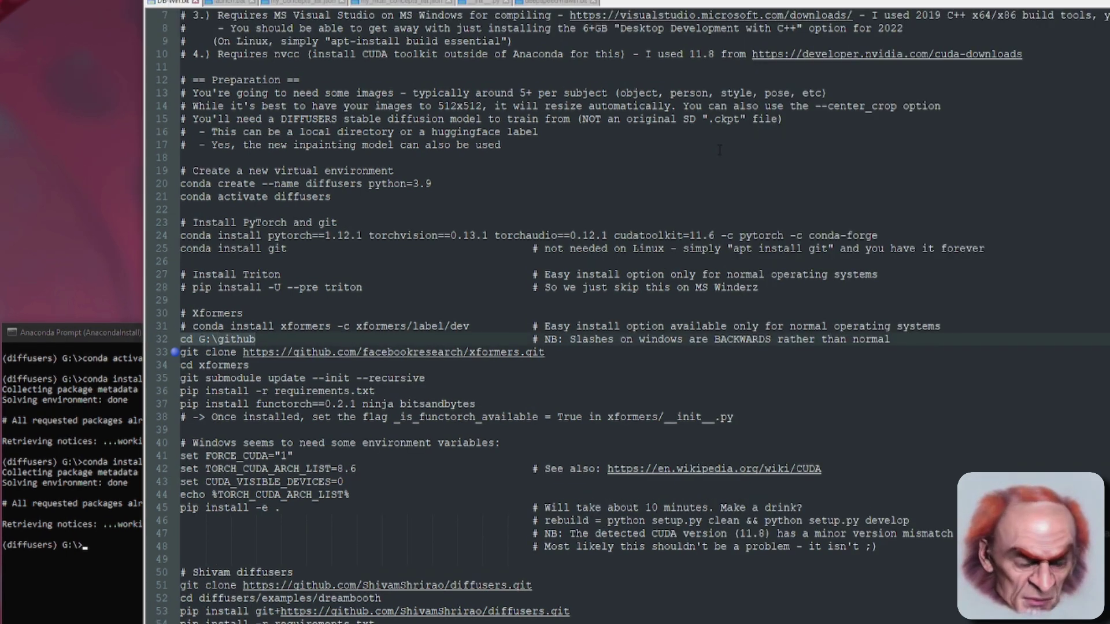
pyautogui.click(665, 613)
pyautogui.hotkey('ctrl', 'v')
pyautogui.press('Return')
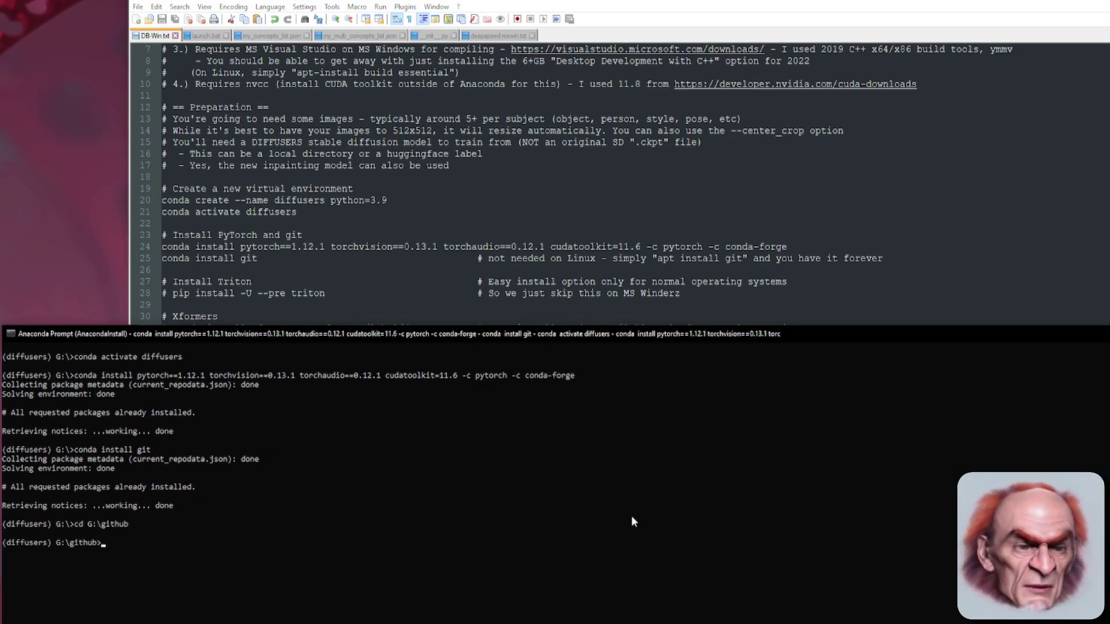
# - Copy "cd xformers" from the Xformers notes and run it in the Anaconda Prompt
pyautogui.click(392, 300)
pyautogui.click(509, 350)
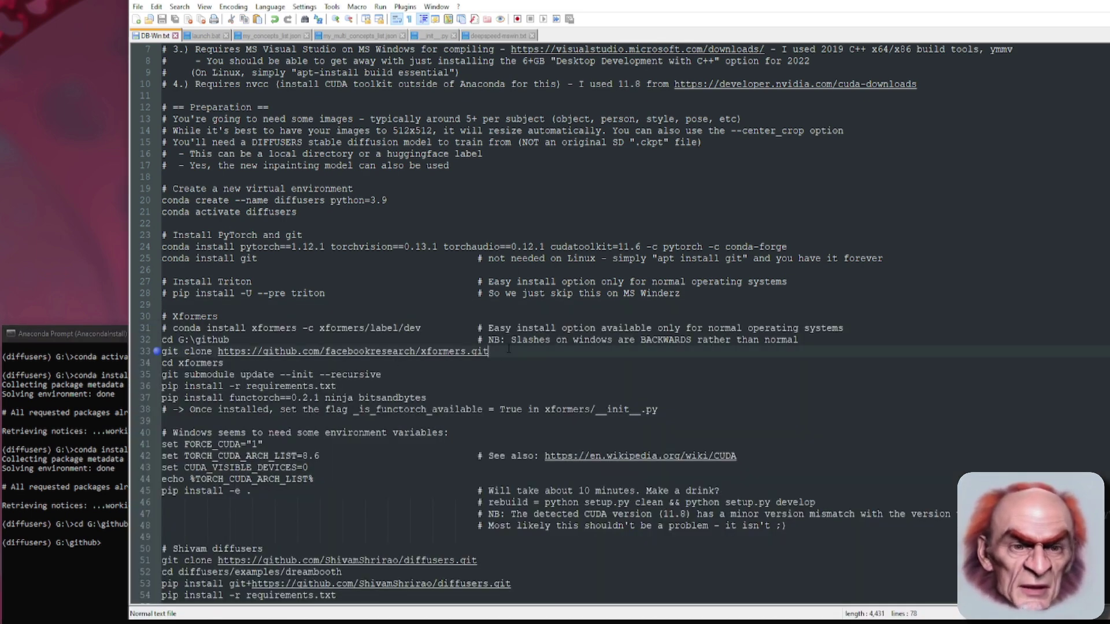
pyautogui.hotkey('shift', 'Home')
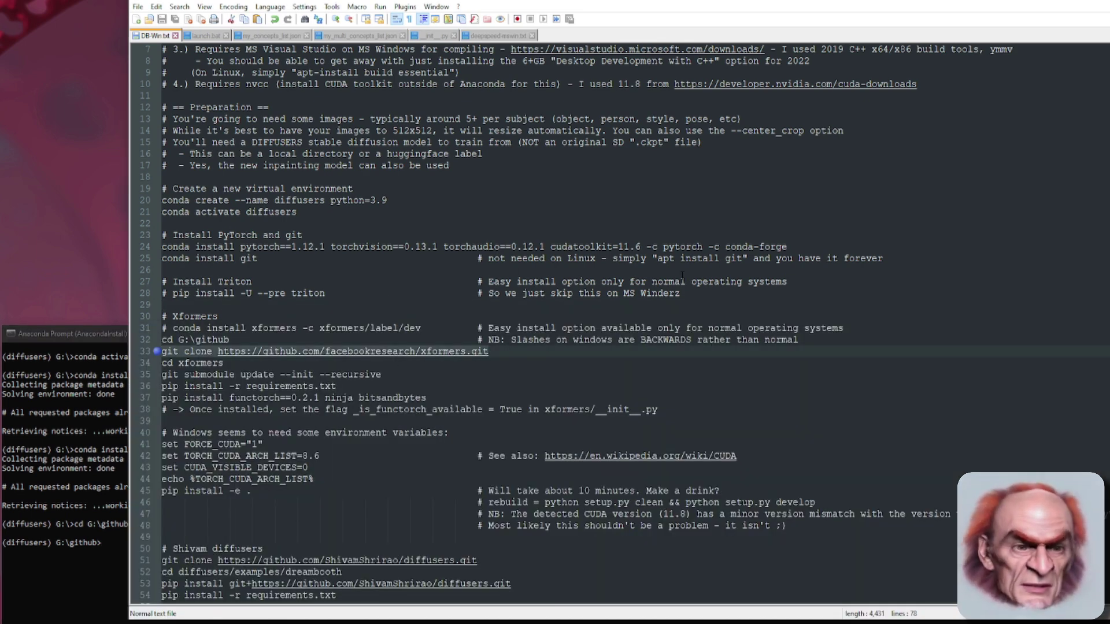
pyautogui.click(224, 362)
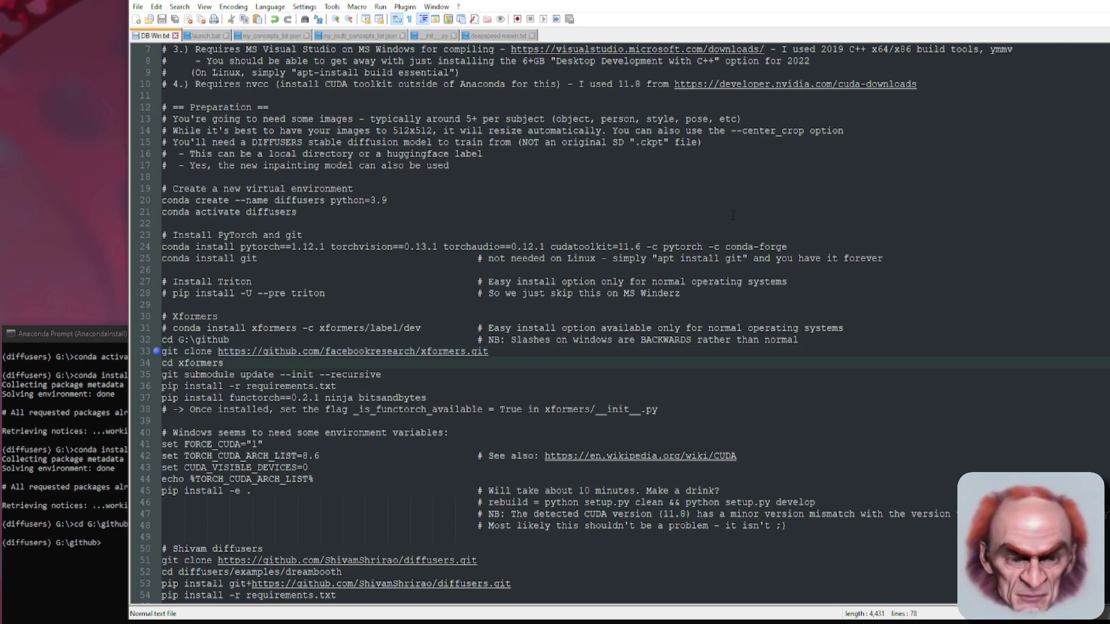
pyautogui.hotkey('shift', 'Home')
pyautogui.hotkey('ctrl', 'c')
pyautogui.hotkey('alt', 'Tab')
pyautogui.hotkey('ctrl', 'v')
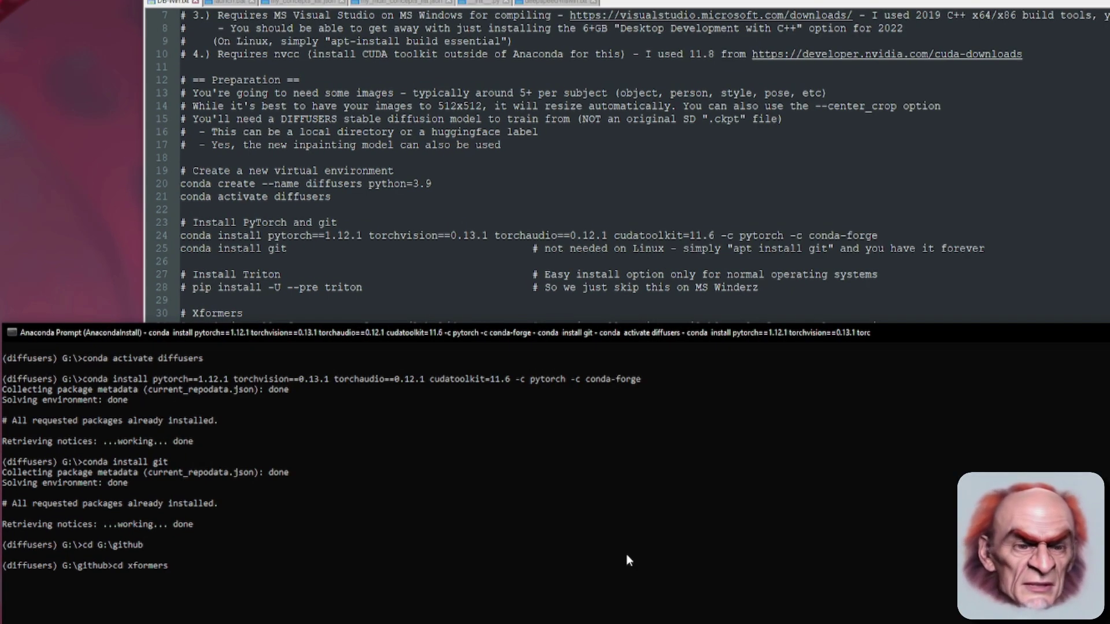
pyautogui.press('Return')
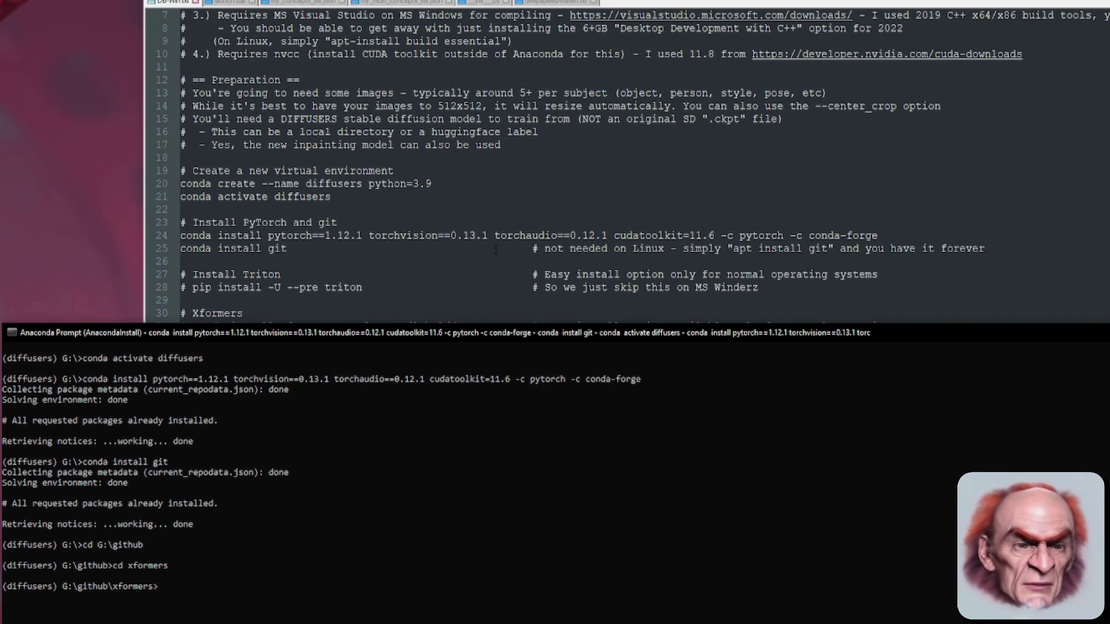
# - Copy "git submodule update --init --recursive" from the notes and run it in the Anaconda Prompt
pyautogui.hotkey('alt', 'Tab')
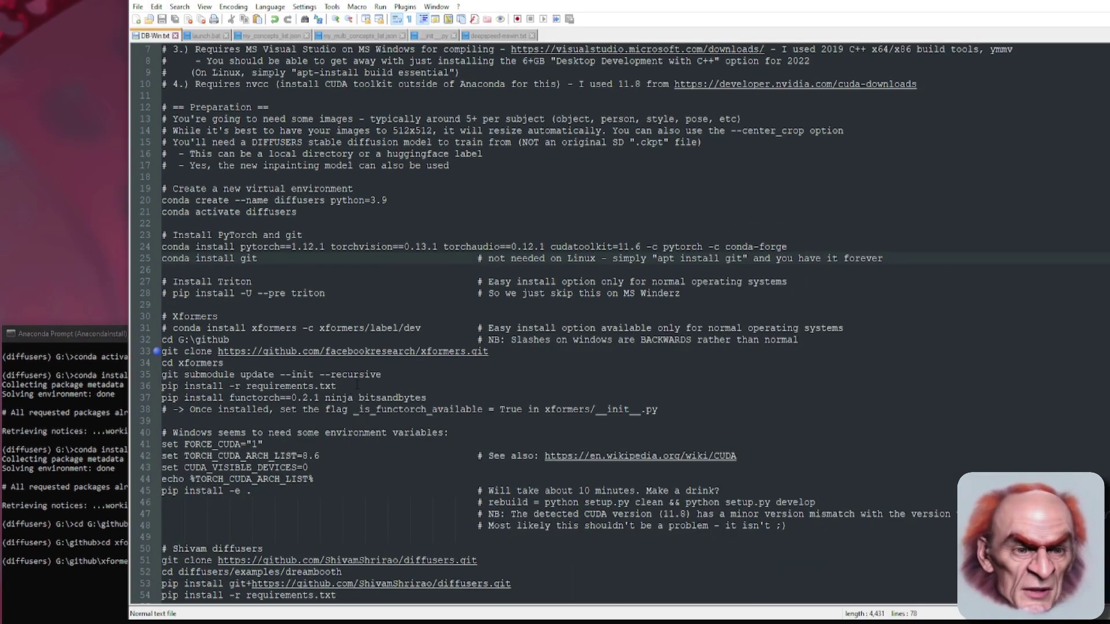
pyautogui.press('Down')
pyautogui.press('End')
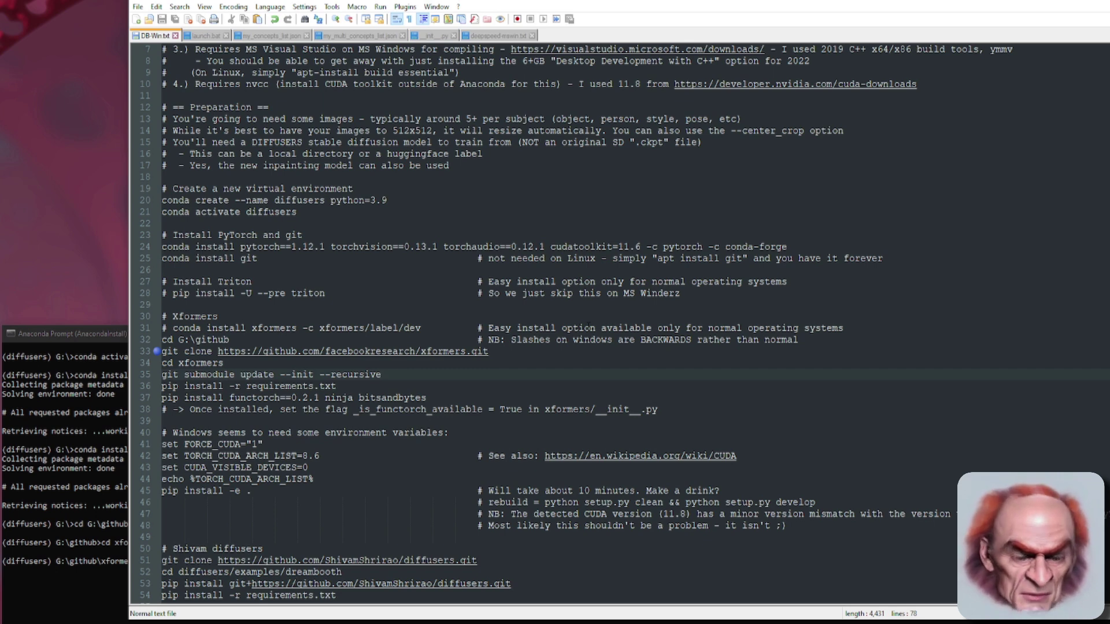
pyautogui.hotkey('shift', 'Home')
pyautogui.hotkey('ctrl', 'c')
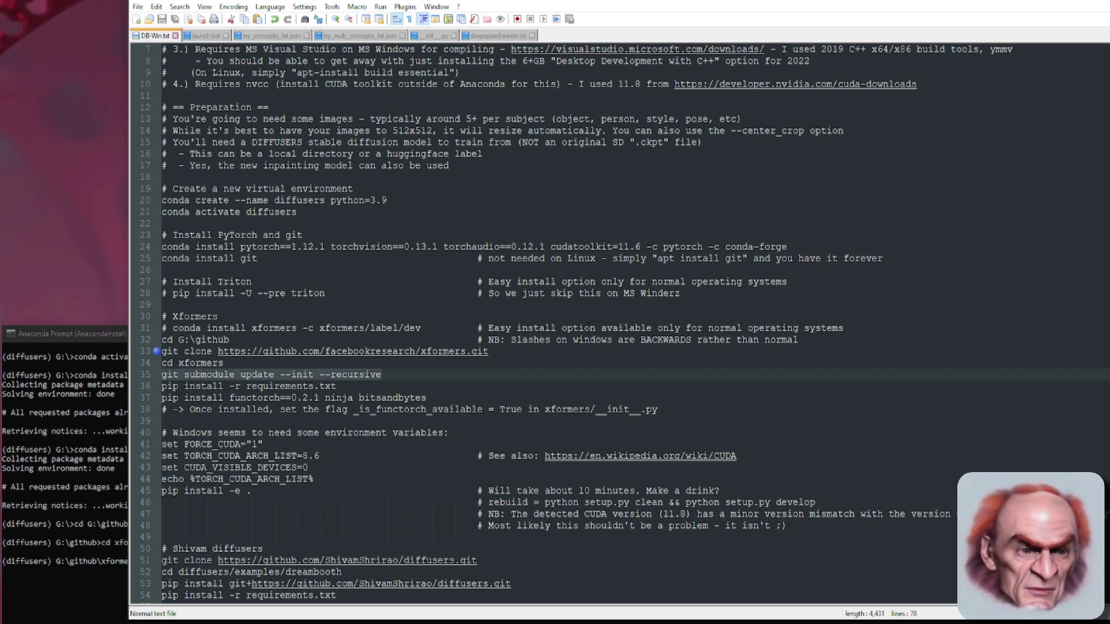
pyautogui.hotkey('alt', 'Tab')
pyautogui.hotkey('ctrl', 'v')
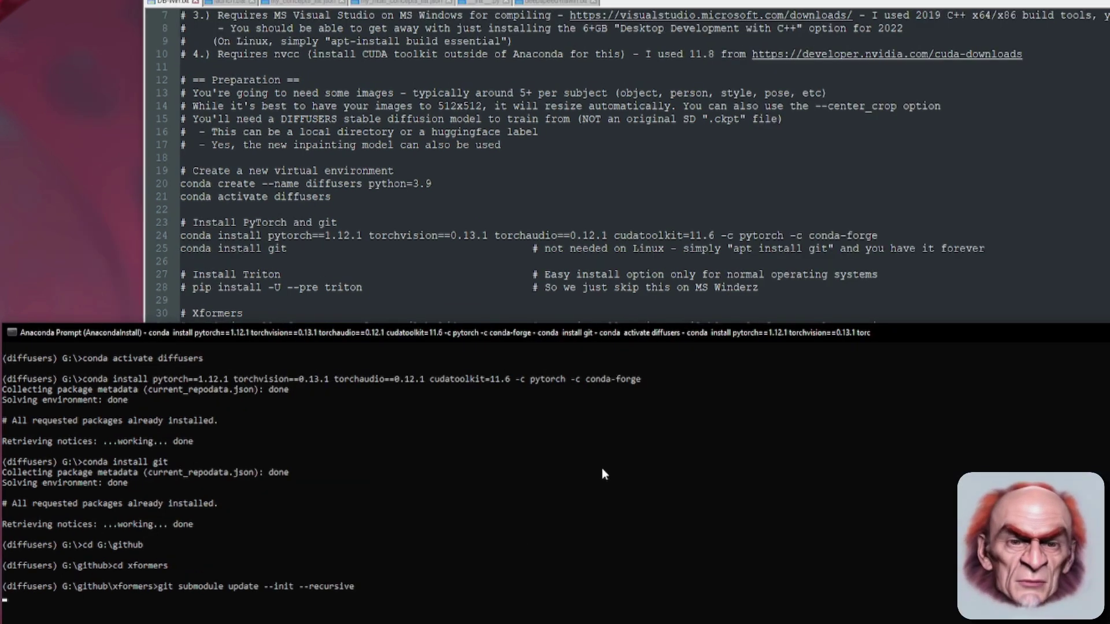
# - Copy "pip install -r requirements.txt" from the notes and run it in the xformers folder
pyautogui.click(582, 174)
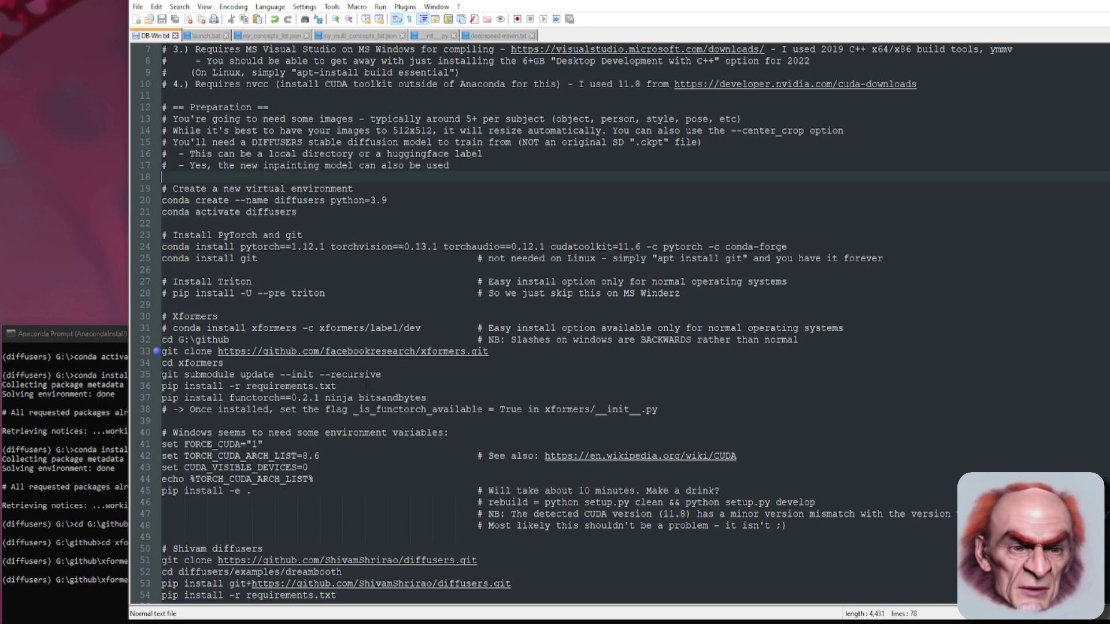
pyautogui.click(365, 384)
pyautogui.hotkey('shift', 'Home')
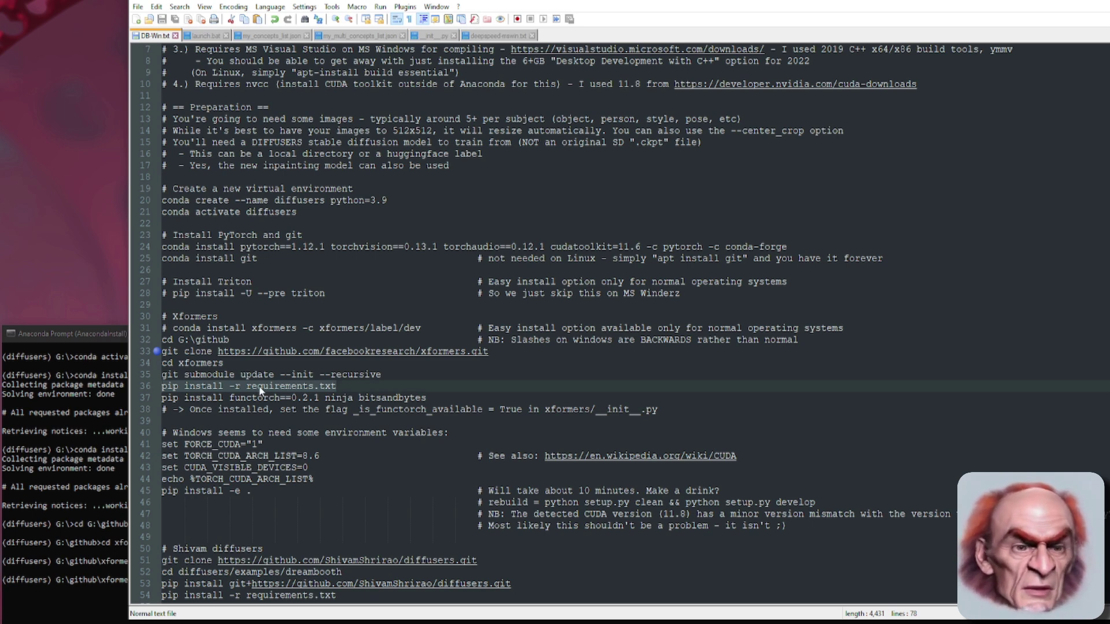
pyautogui.hotkey('ctrl', 'c')
pyautogui.hotkey('alt', 'Tab')
pyautogui.hotkey('ctrl', 'v')
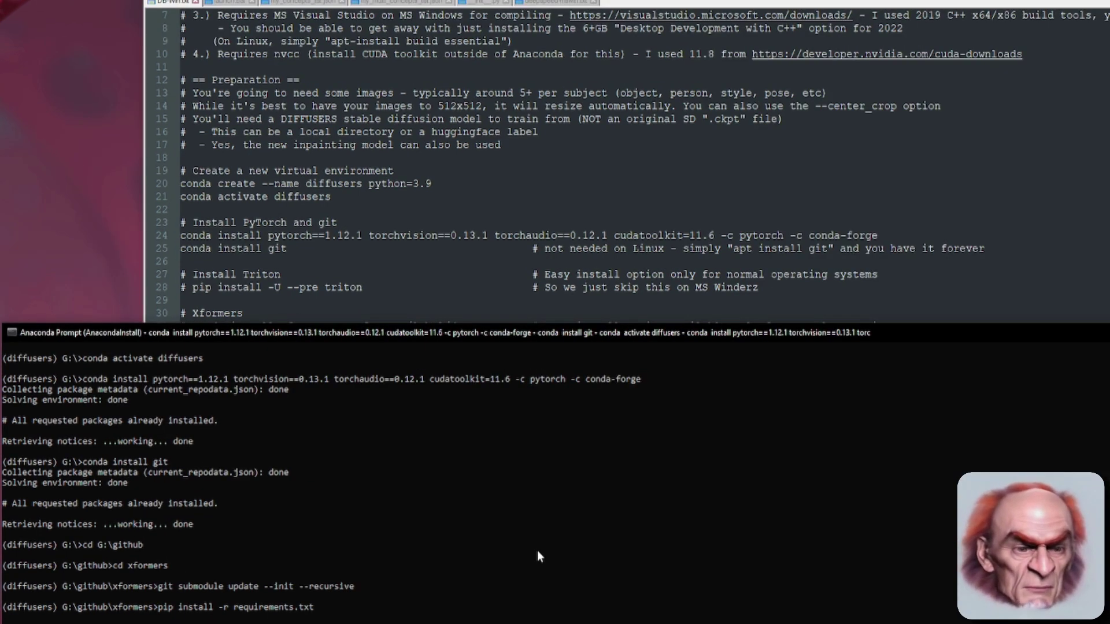
pyautogui.press('Return')
# - Copy "pip install functorch==0.2.1 ninja bitsandbytes" from the notes and run it in the Anaconda Prompt
pyautogui.hotkey('alt', 'Tab')
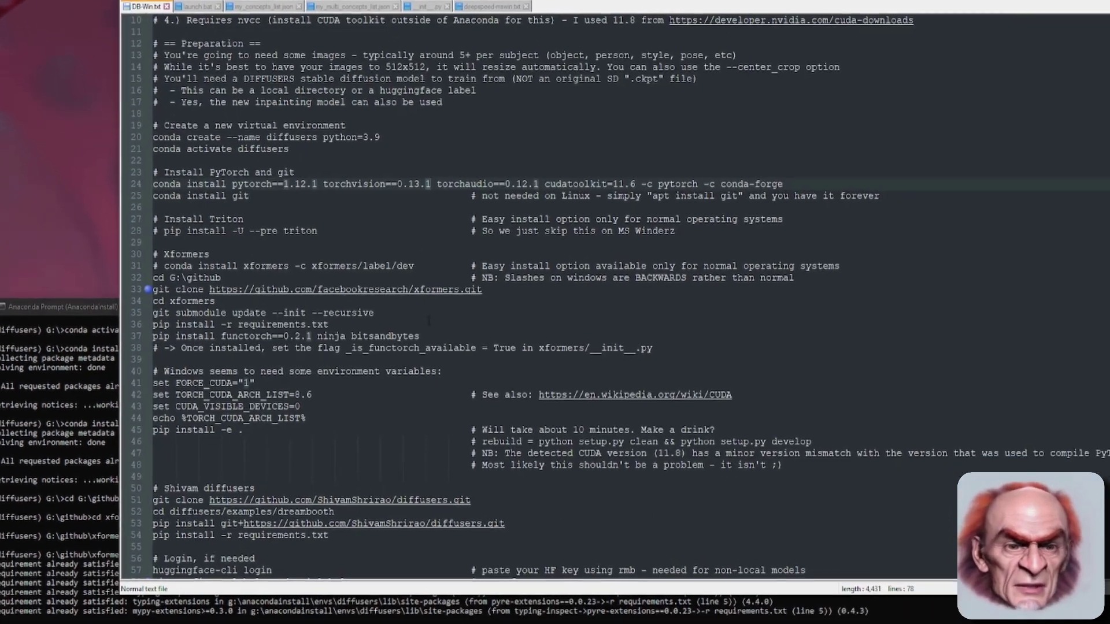
pyautogui.moveTo(420, 337); pyautogui.dragTo(153, 336)
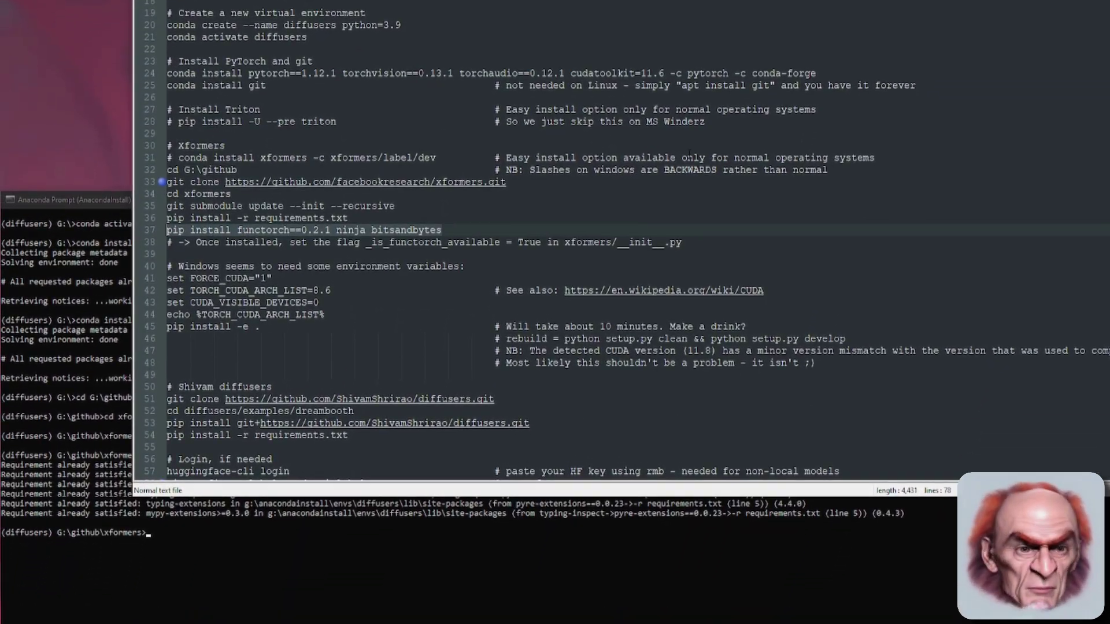
pyautogui.hotkey('ctrl', 'c')
pyautogui.click(550, 569)
pyautogui.hotkey('ctrl', 'v')
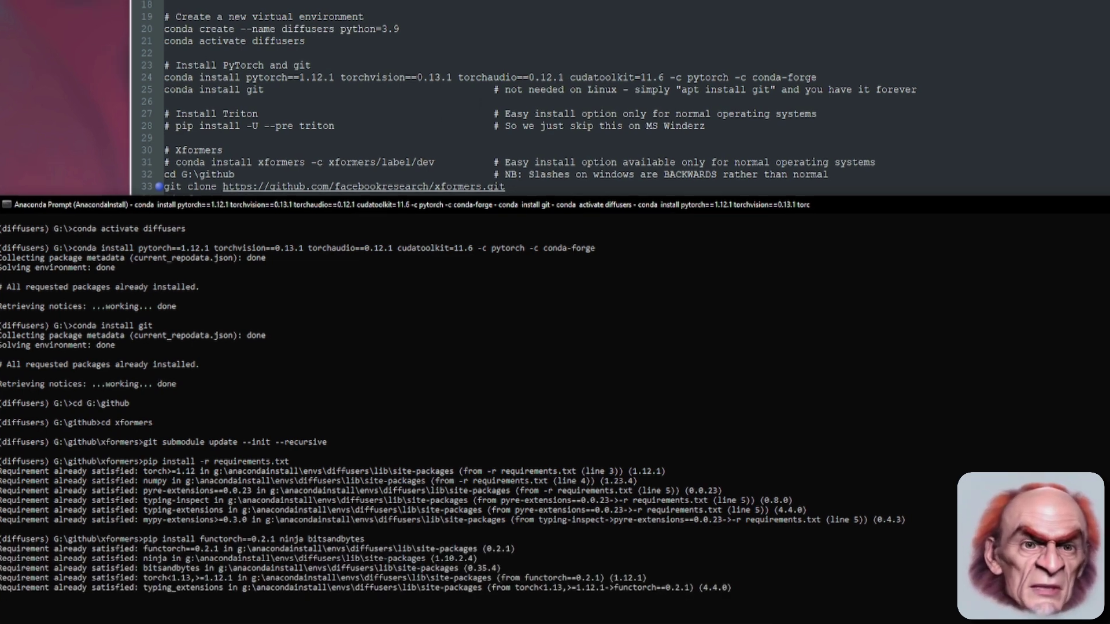
# - Set _is_functorch_available to False and back to True in xformers/__init__.py, and save the file
pyautogui.click(485, 99)
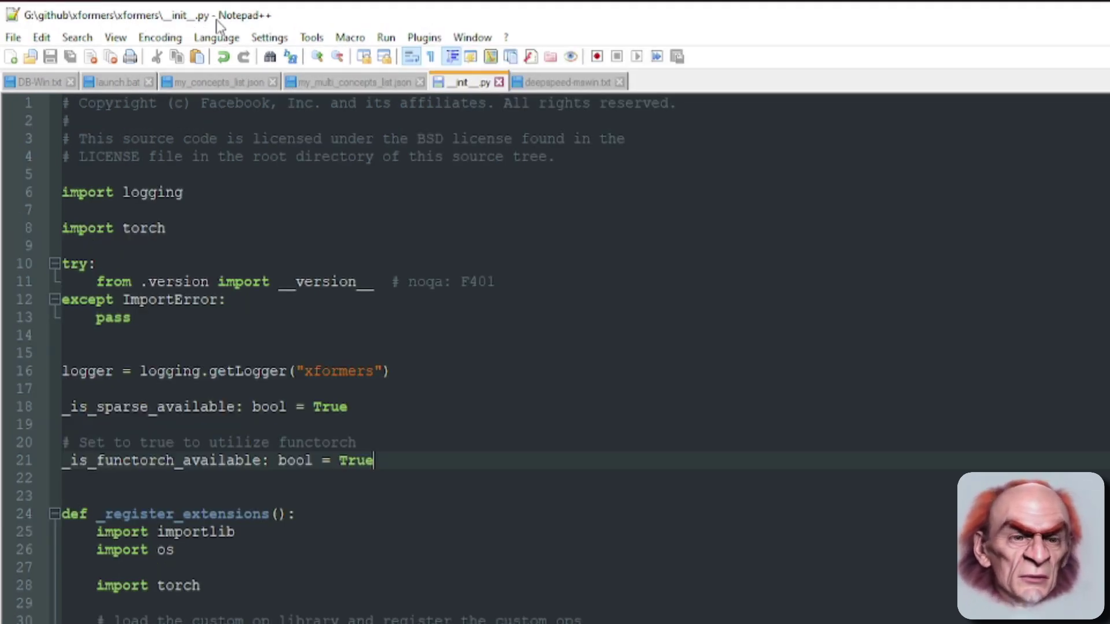
pyautogui.doubleClick(294, 378)
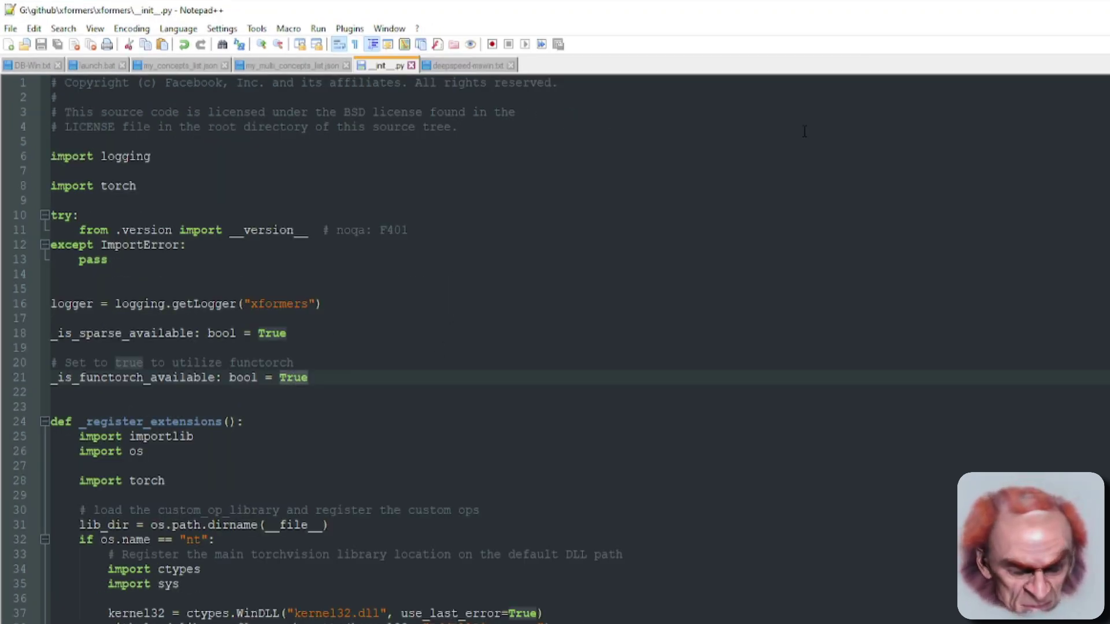
pyautogui.write('False')
pyautogui.hotkey('ctrl', 'shift', 'Left')
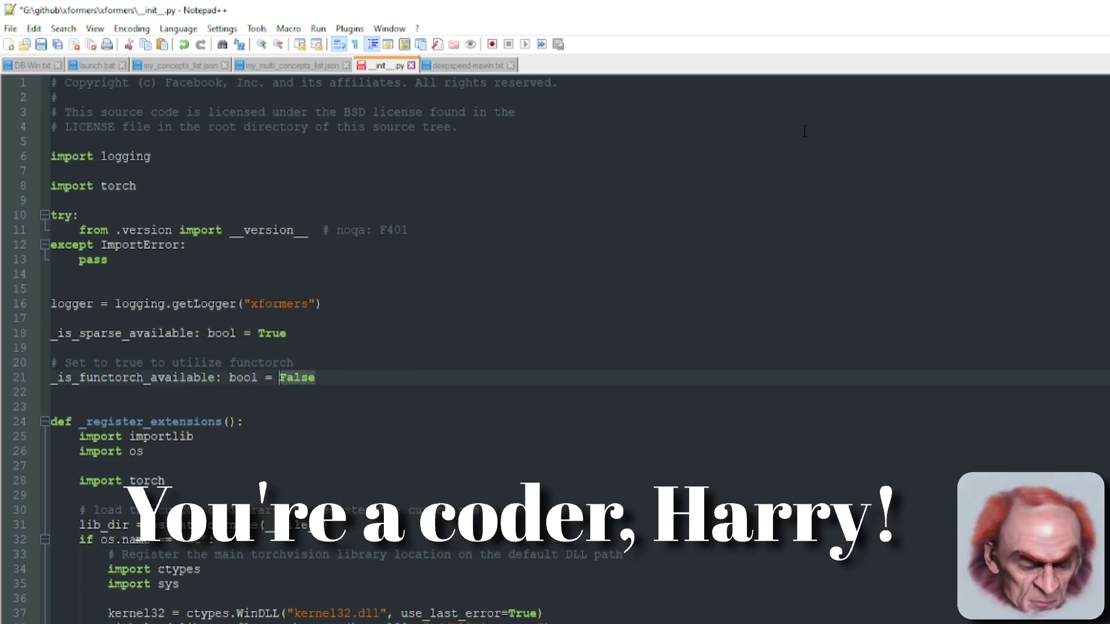
pyautogui.write('True')
pyautogui.hotkey('ctrl', 's')
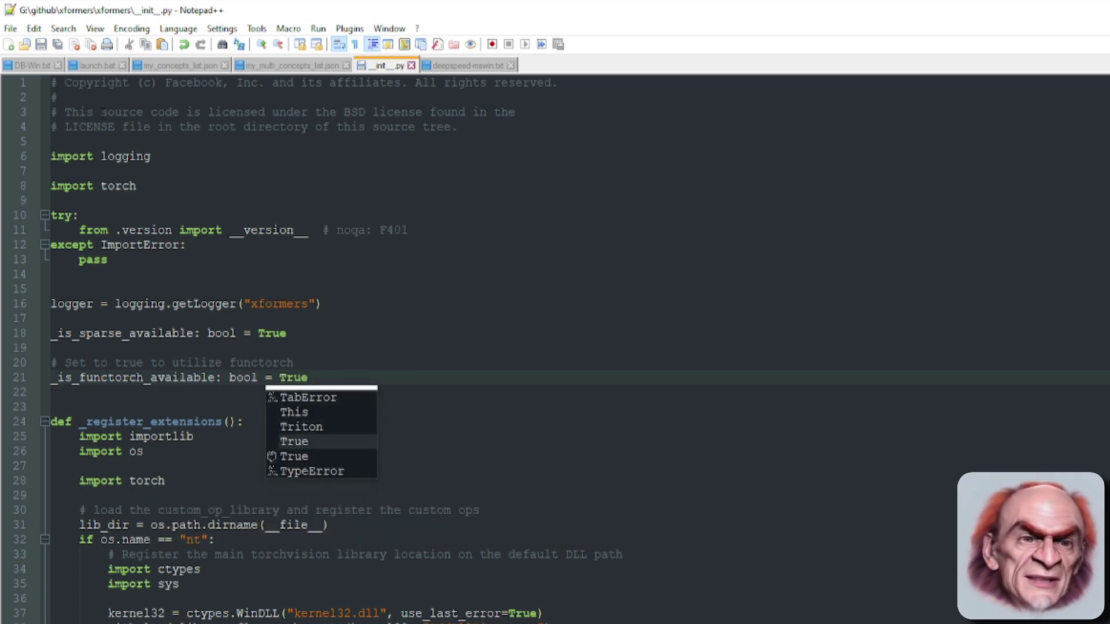
# - Copy 'set FORCE_CUDA="1"' from the Windows environment variables in DB-Win.txt and run it in the Anaconda Prompt
pyautogui.click(40, 66)
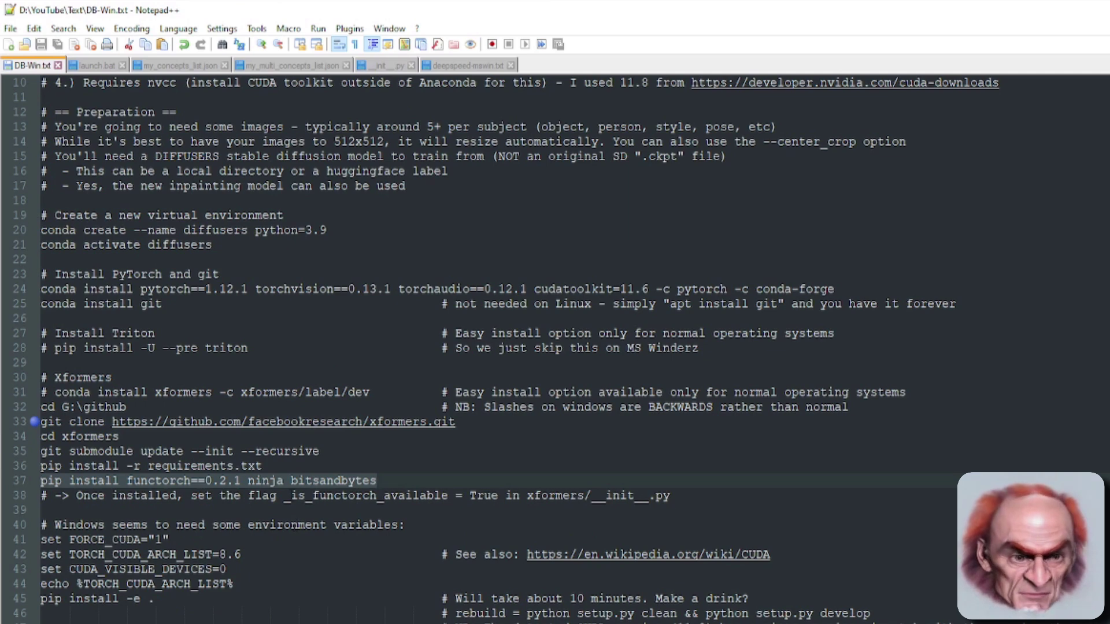
pyautogui.click(277, 525)
pyautogui.scroll(-1, 678, 371)
pyautogui.scroll(-1, 677, 372)
pyautogui.press('Down')
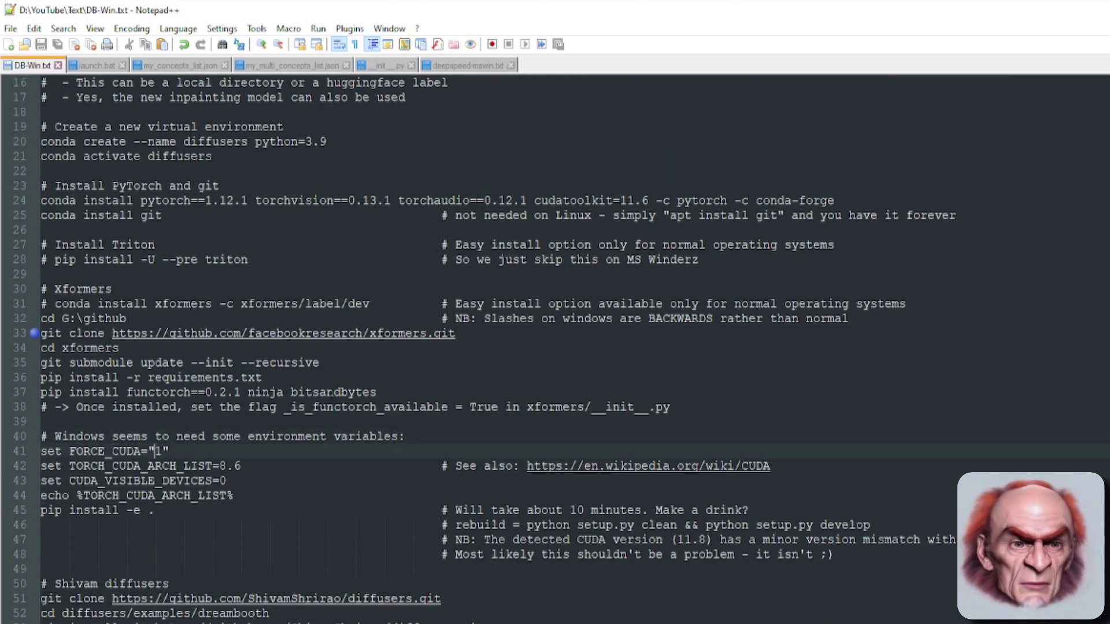
pyautogui.press('End')
pyautogui.hotkey('shift', 'Home')
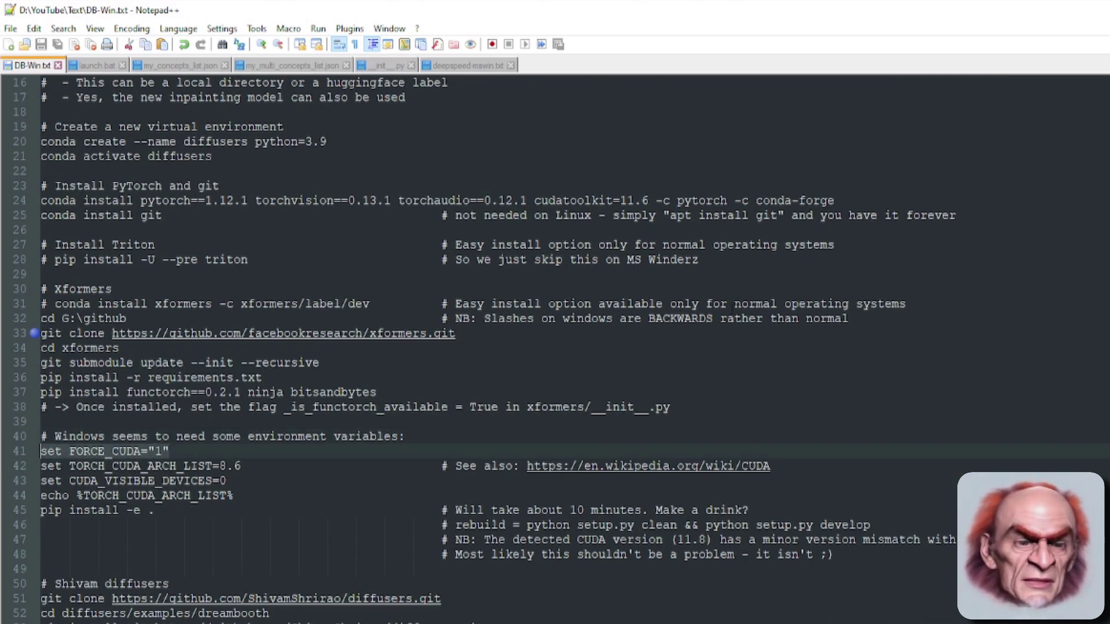
pyautogui.hotkey('ctrl', 'c')
pyautogui.hotkey('alt', 'Tab')
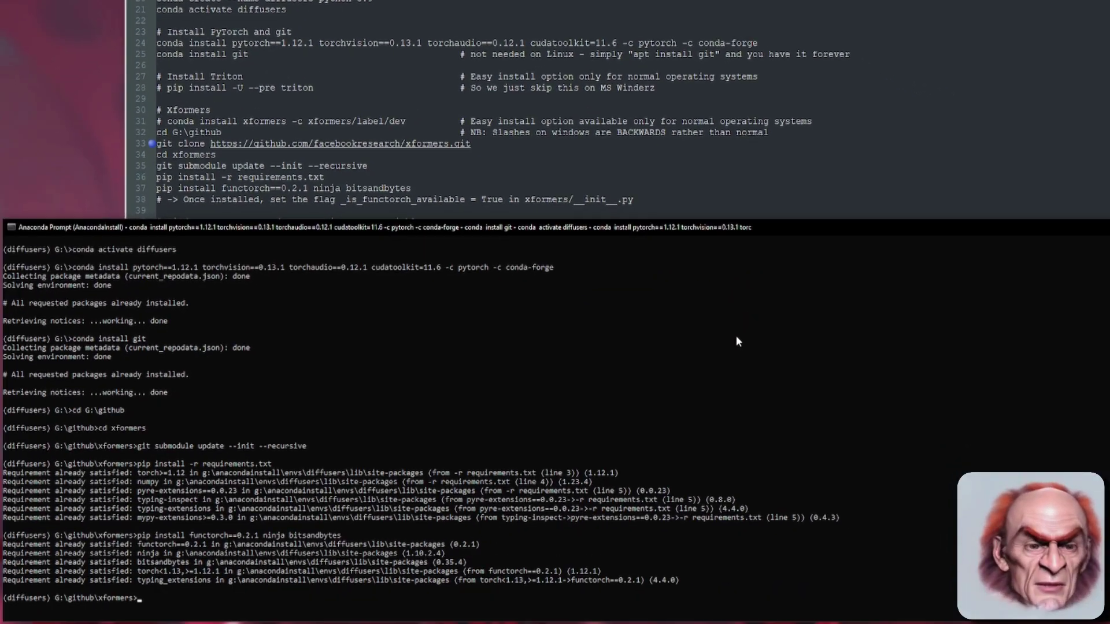
pyautogui.rightClick(790, 583)
pyautogui.press('Return')
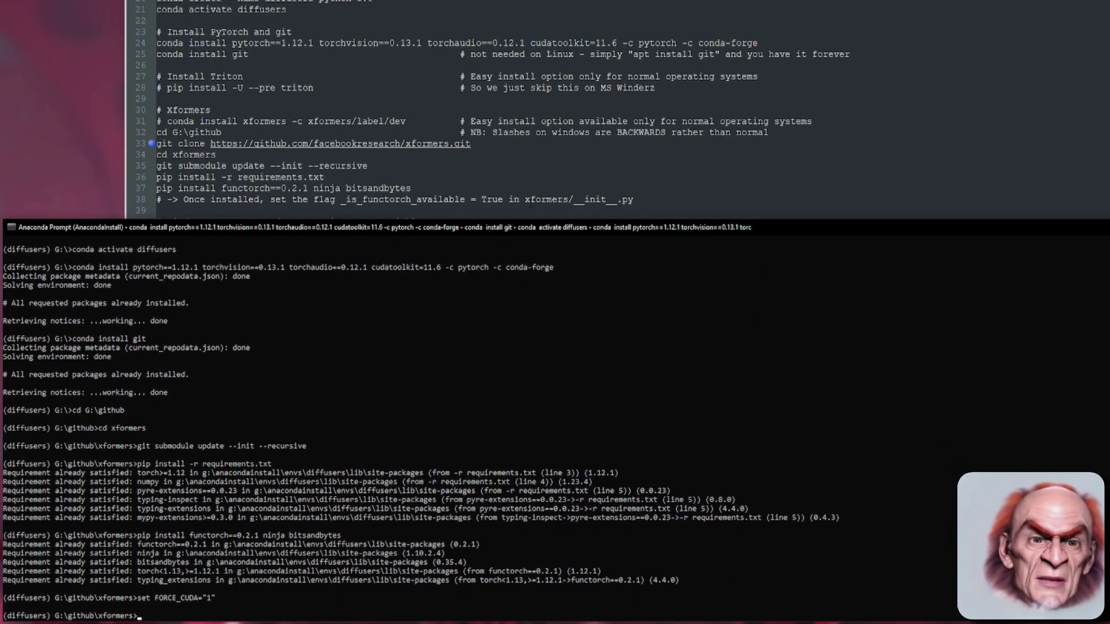
# - Run "set TORCH_CUDA_ARCH_LIST=8.6" from the notes in the Anaconda Prompt and check the RTX 3090's compute capability on Wikipedia's CUDA page
pyautogui.click(464, 167)
pyautogui.click(336, 240)
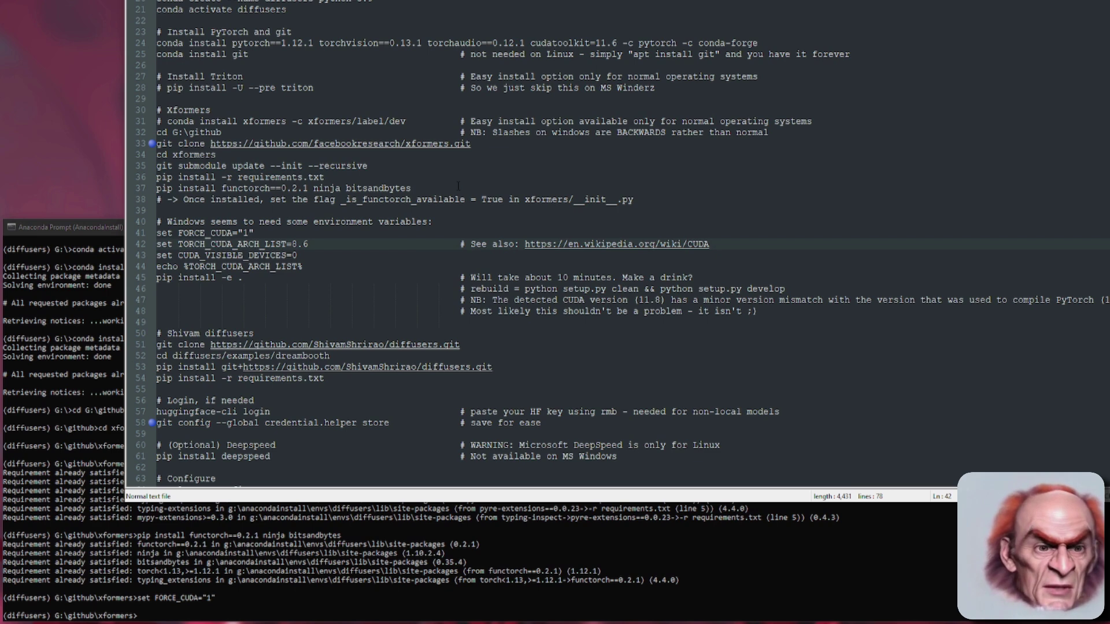
pyautogui.hotkey('shift', 'Home')
pyautogui.click(550, 549)
pyautogui.rightClick(630, 383)
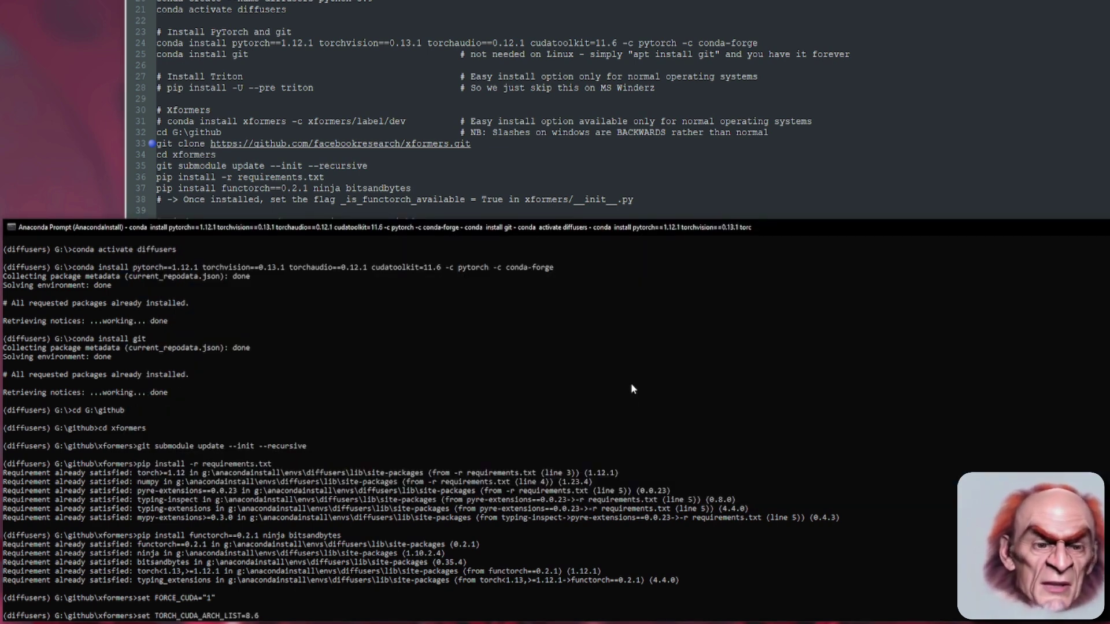
pyautogui.press('Return')
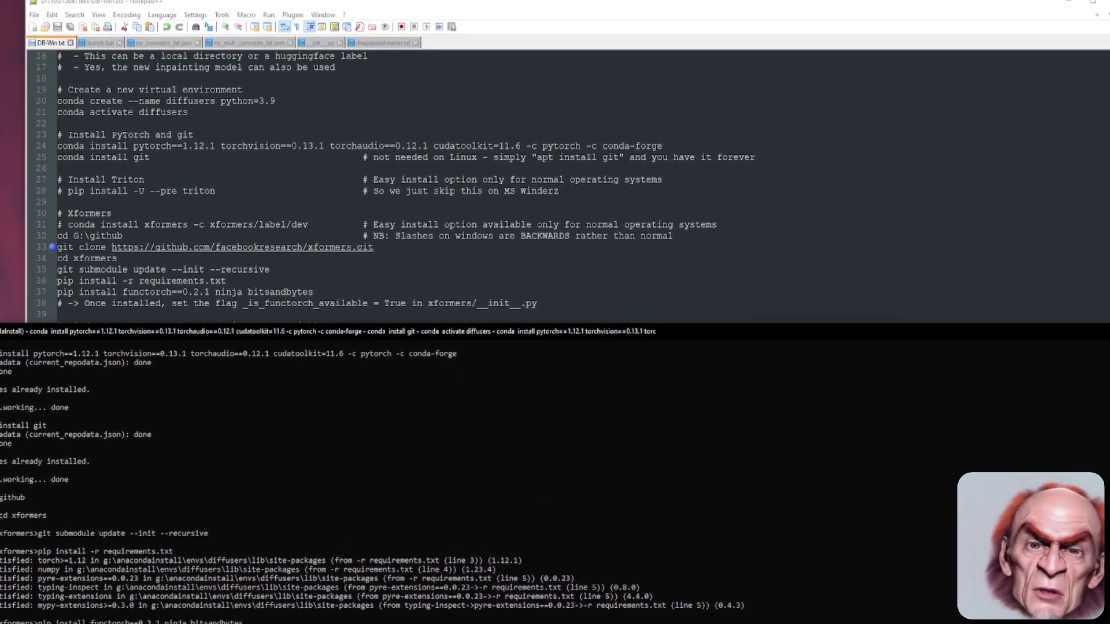
pyautogui.hotkey('alt', 'Tab')
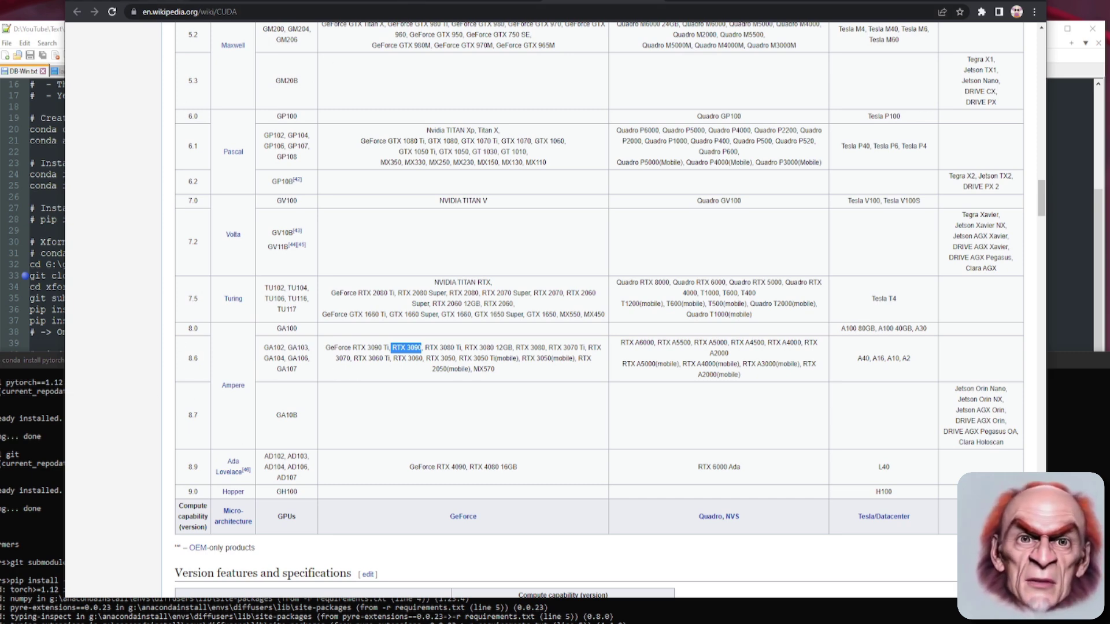
pyautogui.click(512, 2)
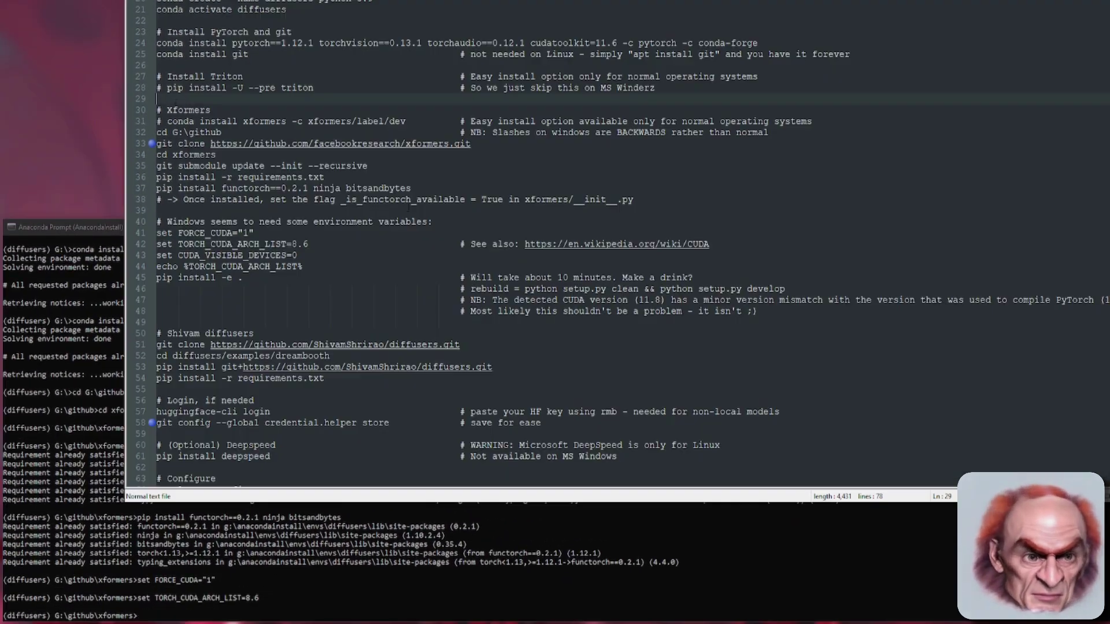
# - Copy "set CUDA_VISIBLE_DEVICES=0" from the notes and run it in the Anaconda Prompt
pyautogui.click(329, 253)
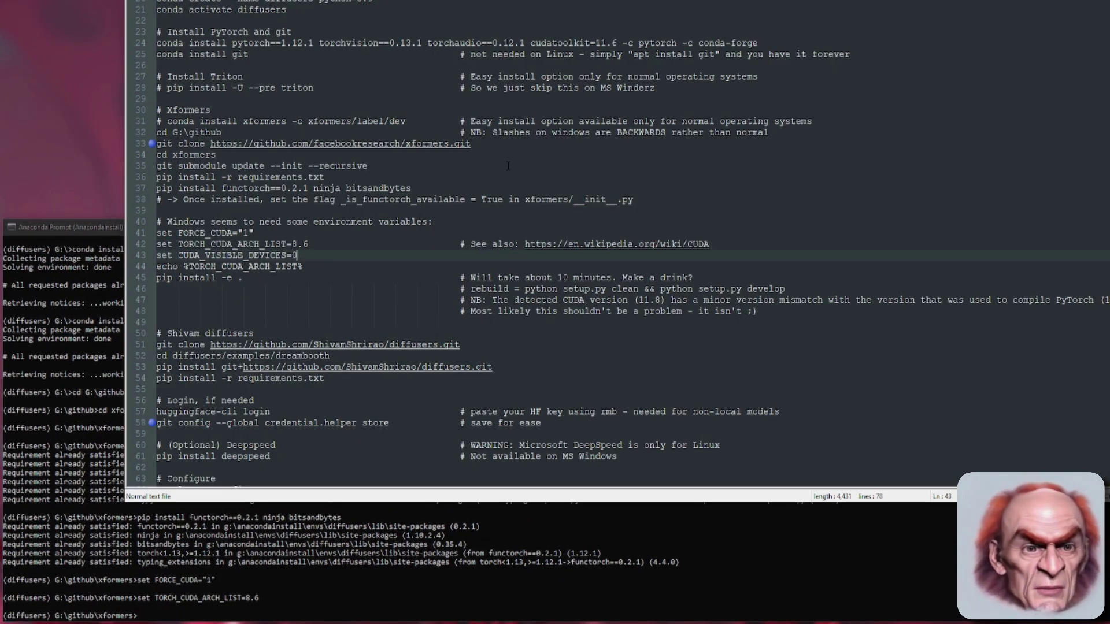
pyautogui.hotkey('shift', 'Home')
pyautogui.hotkey('ctrl', 'c')
pyautogui.hotkey('alt', 'Tab')
pyautogui.hotkey('ctrl', 'v')
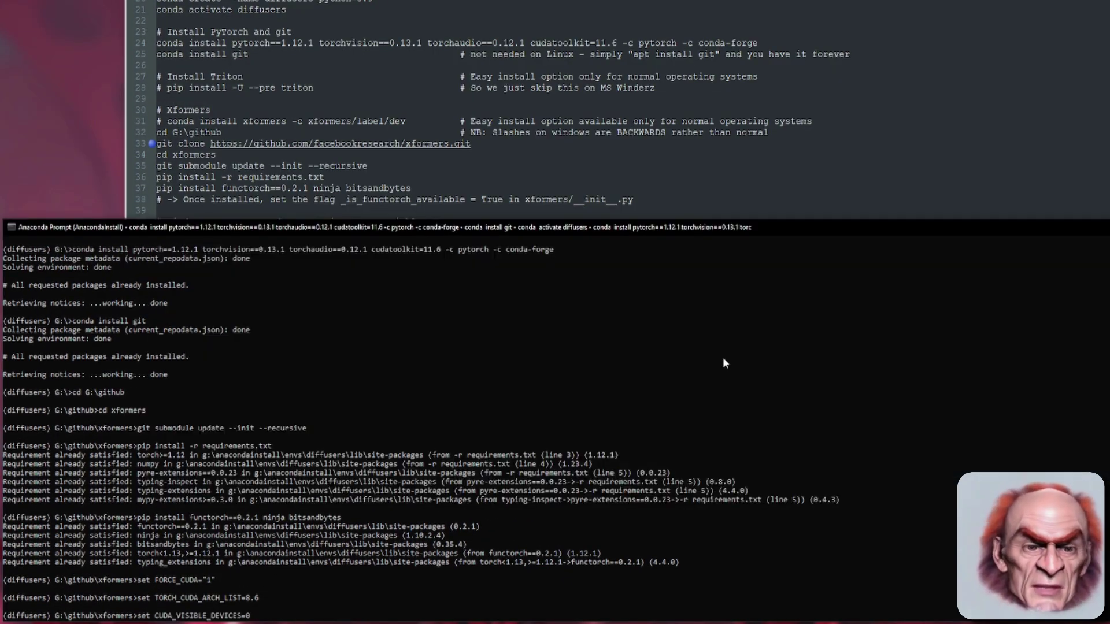
pyautogui.press('Return')
# - Run "echo %TORCH_CUDA_ARCH_LIST%" from the notes in the Anaconda Prompt to check the variable
pyautogui.click(761, 121)
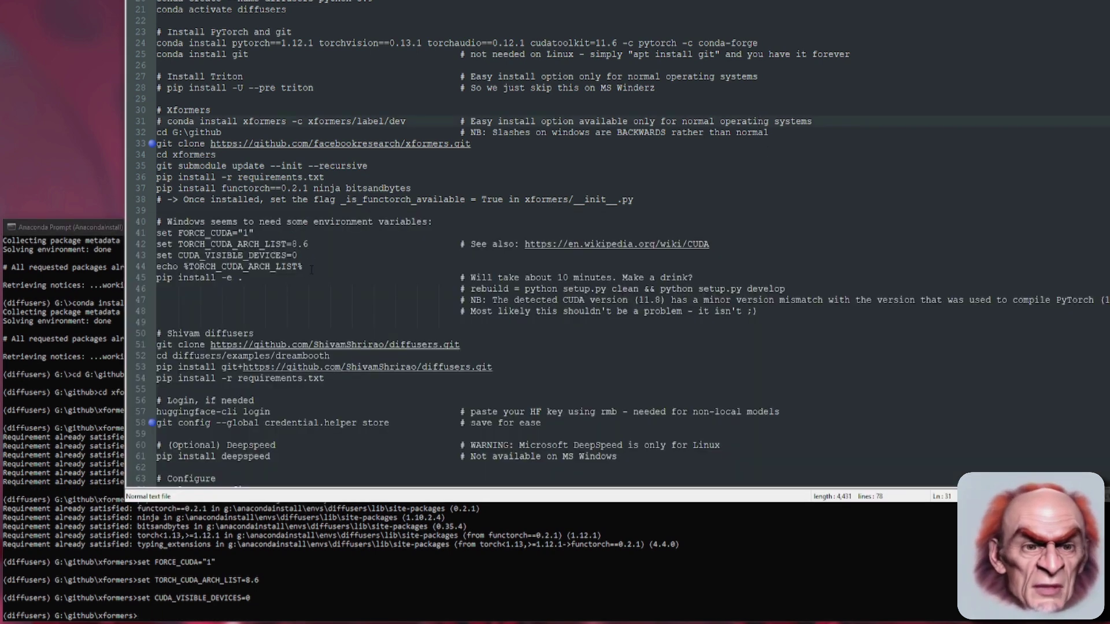
pyautogui.click(311, 270)
pyautogui.hotkey('shift', 'Home')
pyautogui.hotkey('ctrl', 'c')
pyautogui.hotkey('alt', 'Tab')
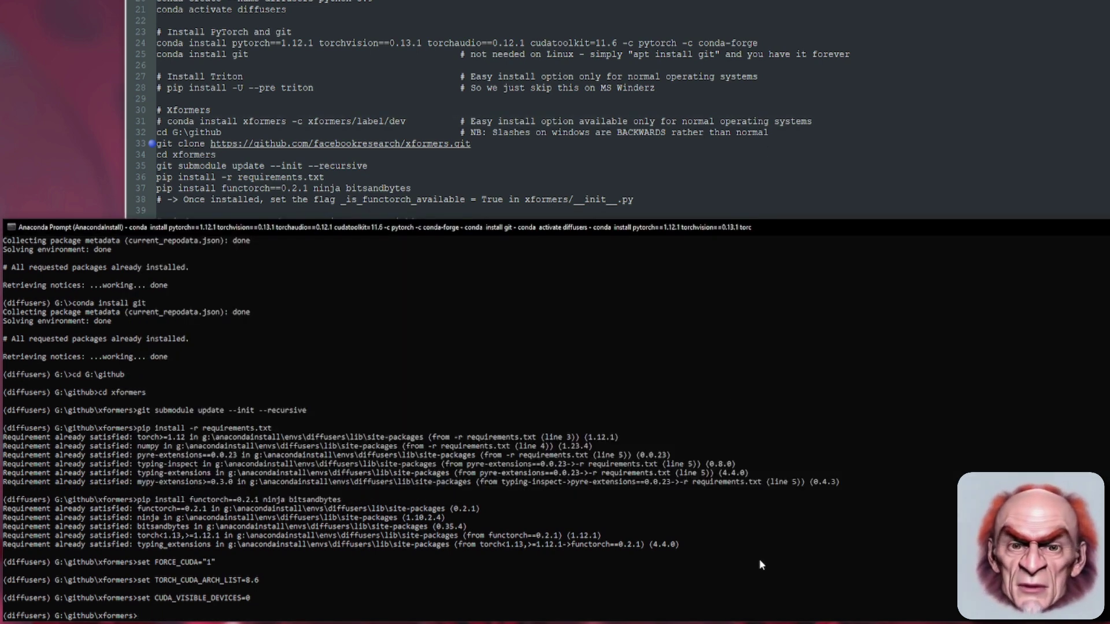
pyautogui.hotkey('ctrl', 'v')
pyautogui.press('Return')
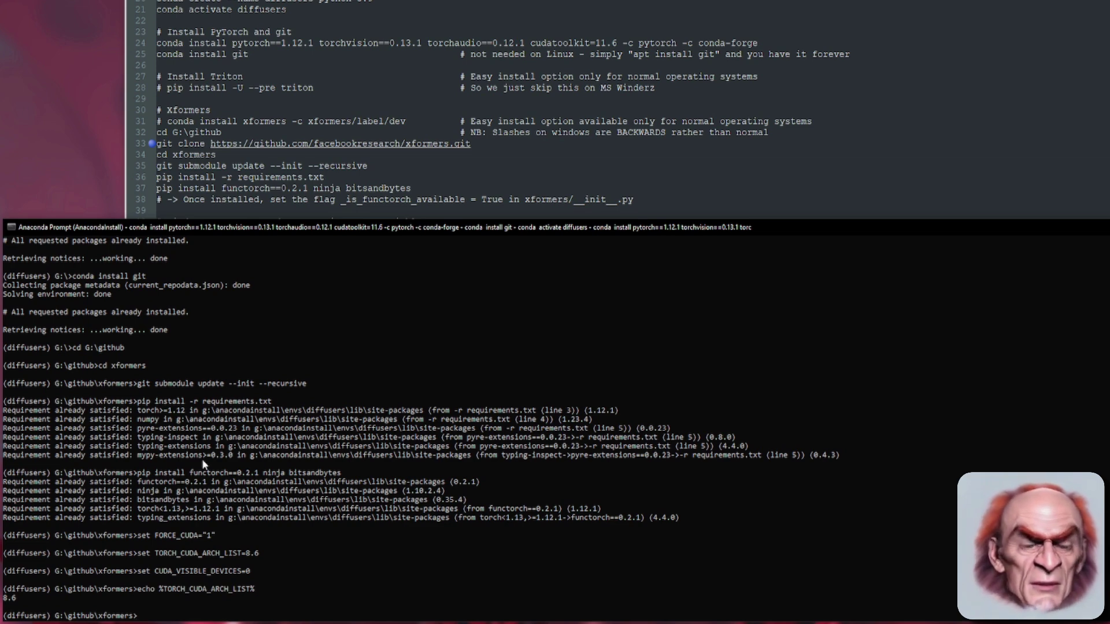
# - Copy "pip install -e ." from the notes and run it in the Anaconda Prompt to build Xformers
pyautogui.click(504, 87)
pyautogui.click(253, 277)
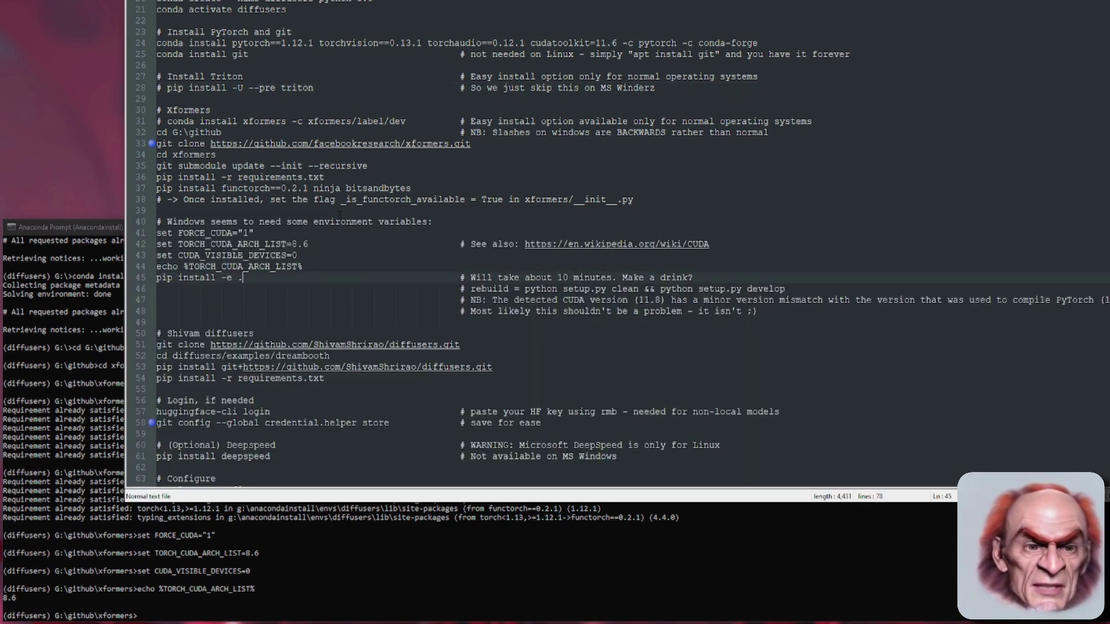
pyautogui.hotkey('shift', 'Home')
pyautogui.click(467, 551)
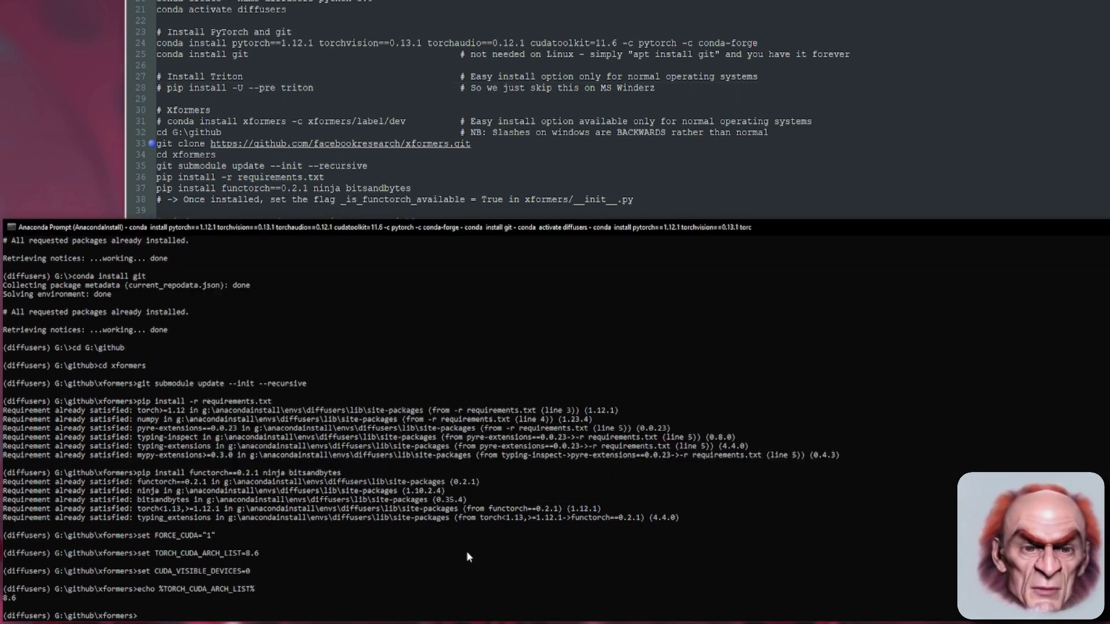
pyautogui.rightClick(670, 336)
pyautogui.press('Return')
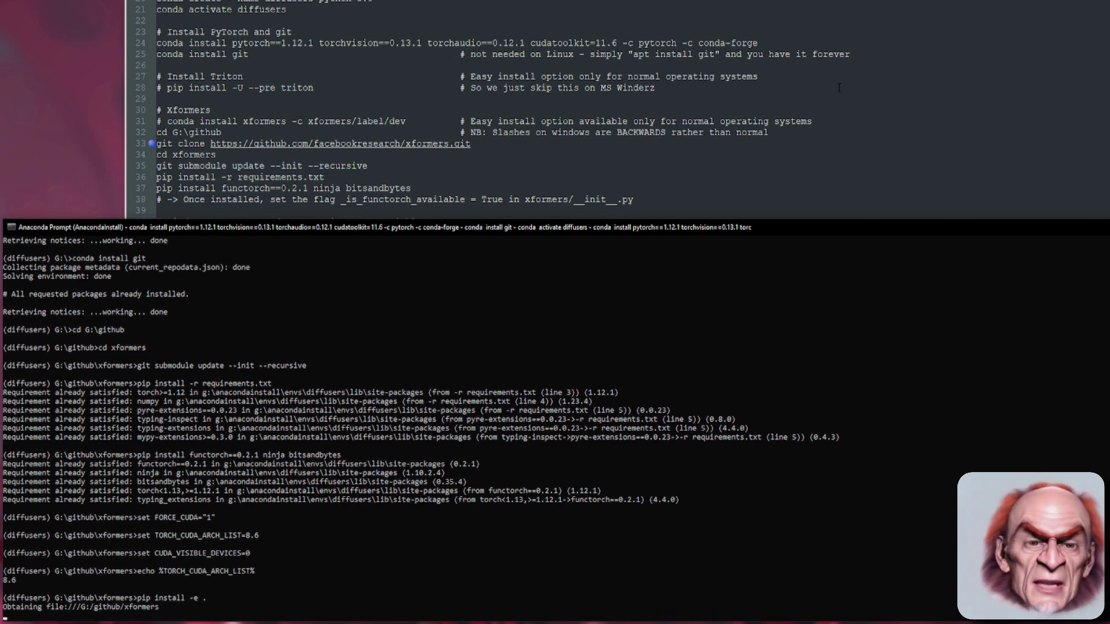
# - Examine the notes on build time, the setup.py clean and develop rebuild commands, and the CUDA 11.8 version mismatch
pyautogui.click(838, 87)
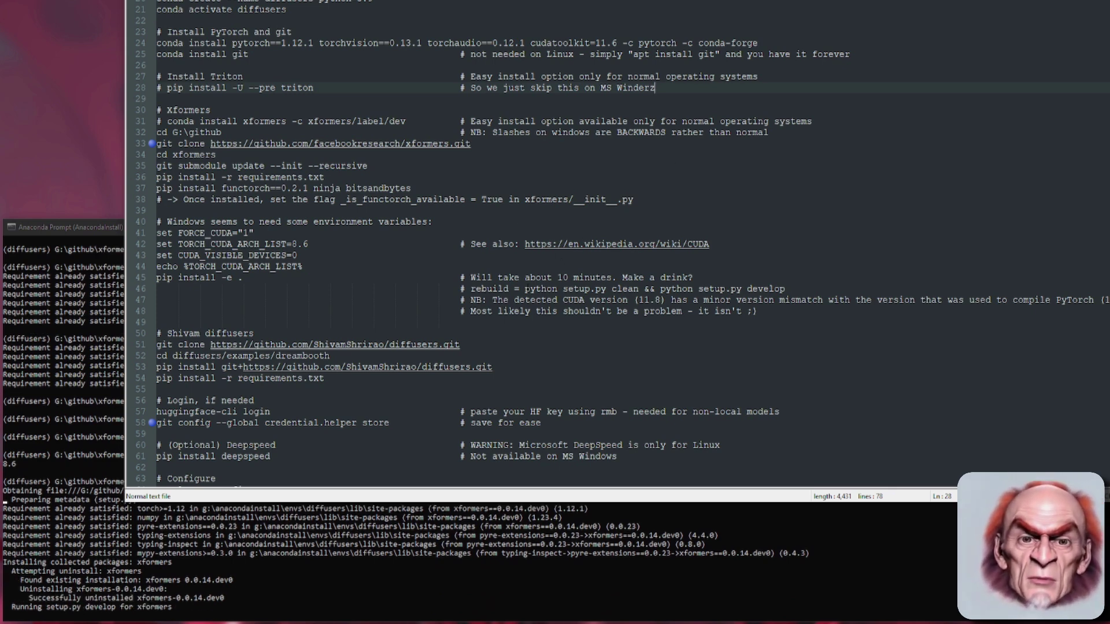
pyautogui.click(631, 289)
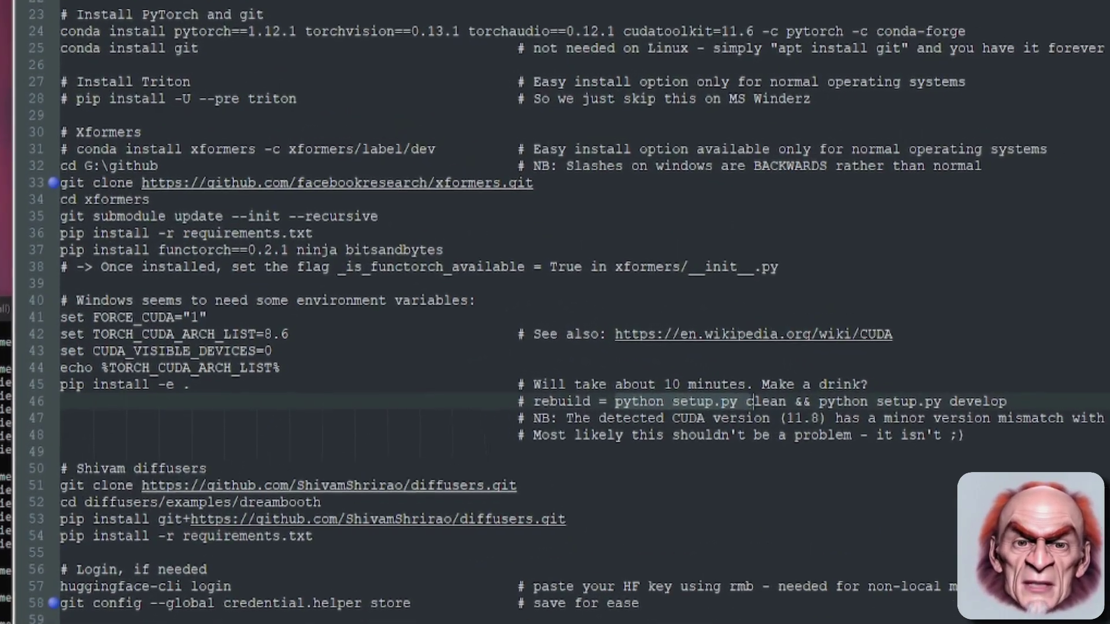
pyautogui.moveTo(818, 402); pyautogui.dragTo(1048, 422)
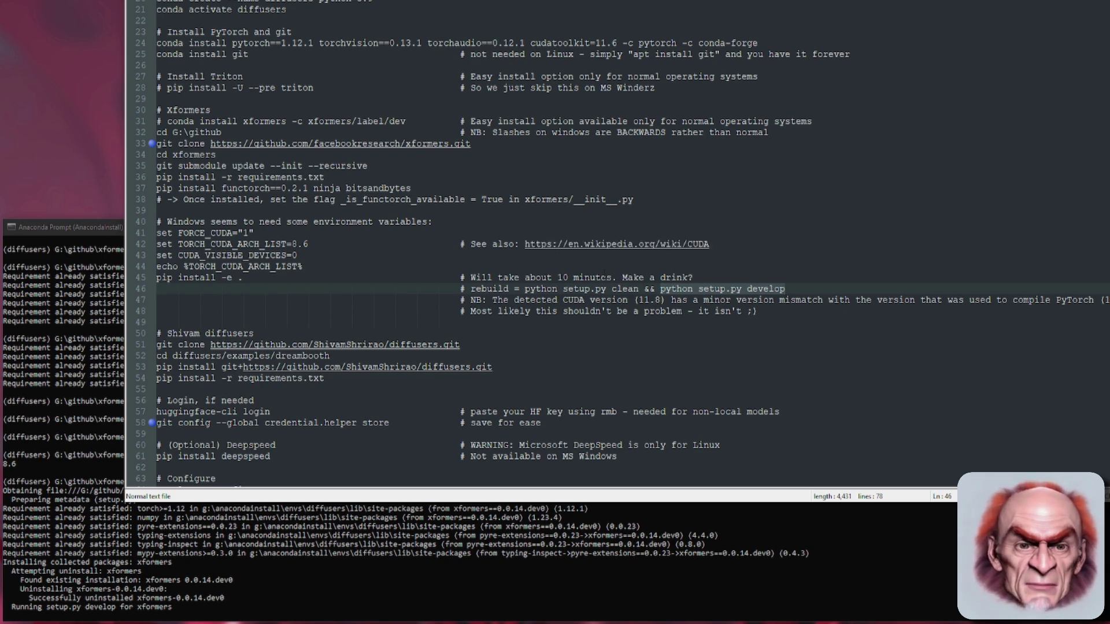
pyautogui.scroll(-1, 636, 246)
pyautogui.click(683, 266)
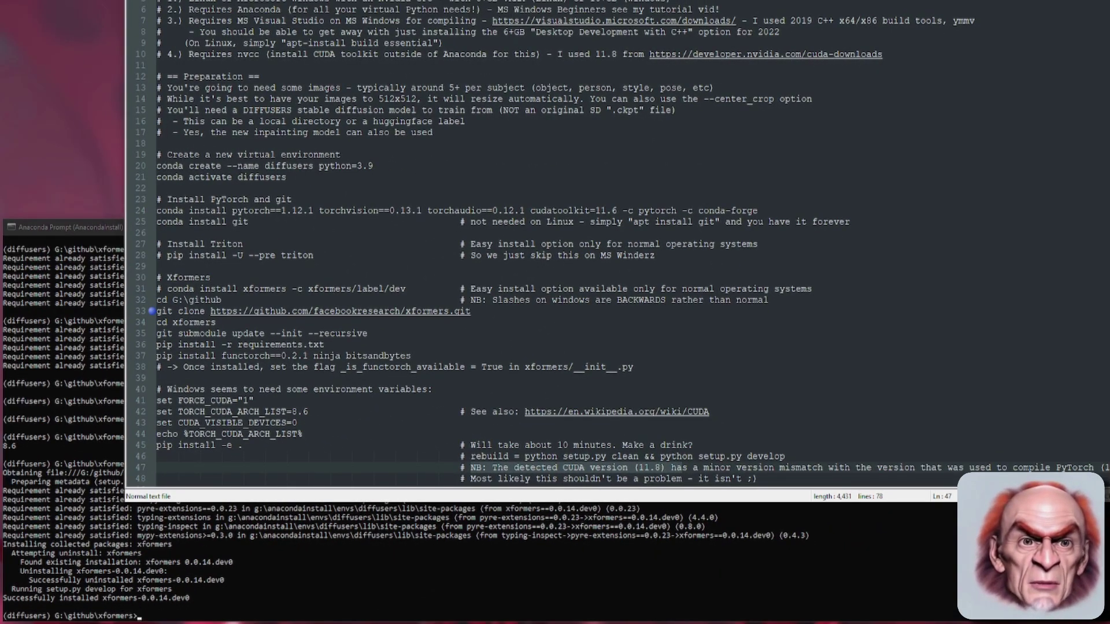
pyautogui.scroll(-6, 622, 242)
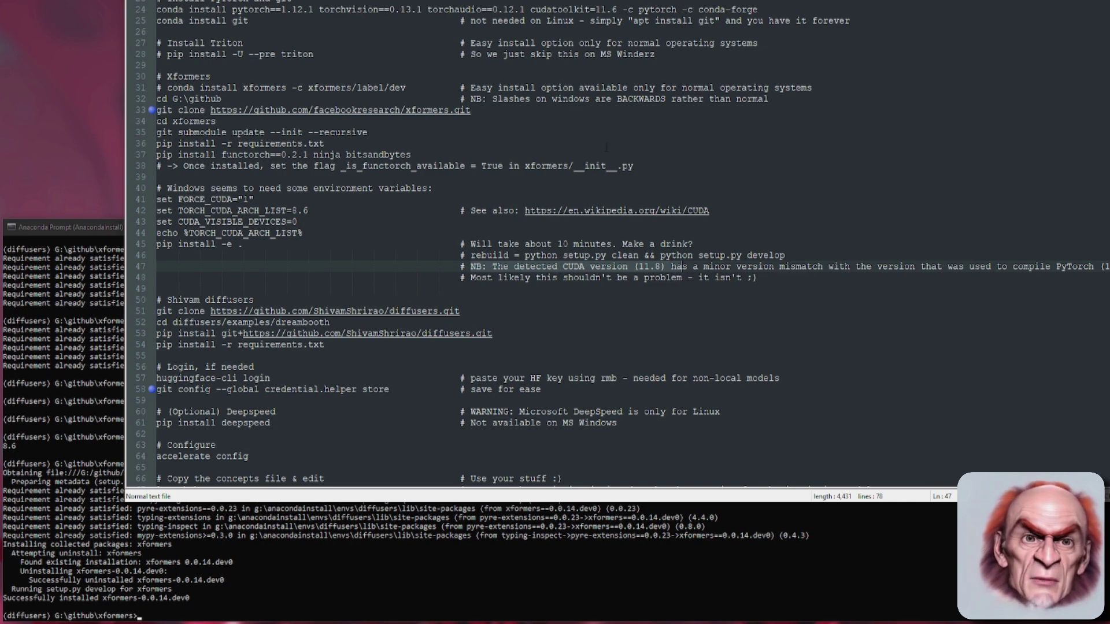
pyautogui.scroll(6, 606, 148)
pyautogui.scroll(-3, 532, 72)
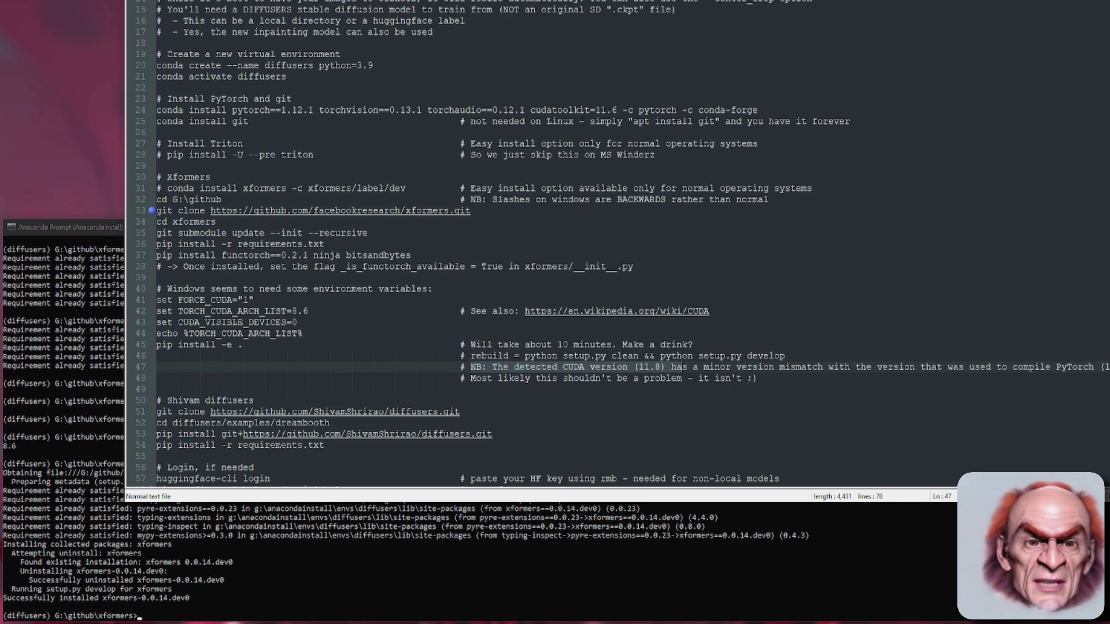
pyautogui.scroll(-4, 553, 163)
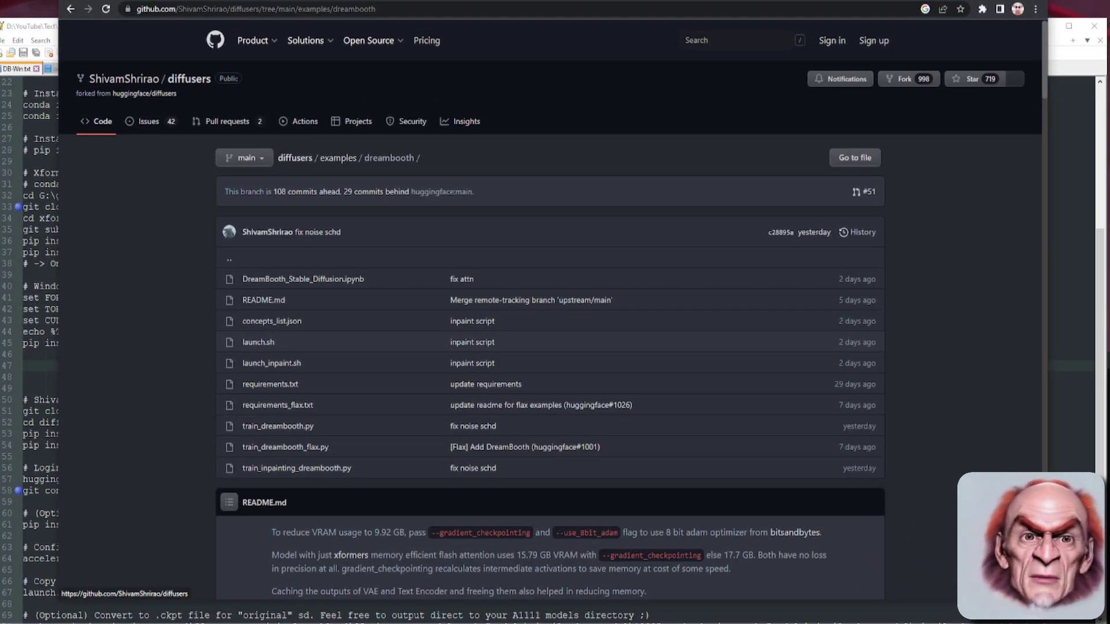
# - In the Anaconda Prompt, go up one directory from xformers and change into diffusers\examples\dreambooth
pyautogui.click(39, 411)
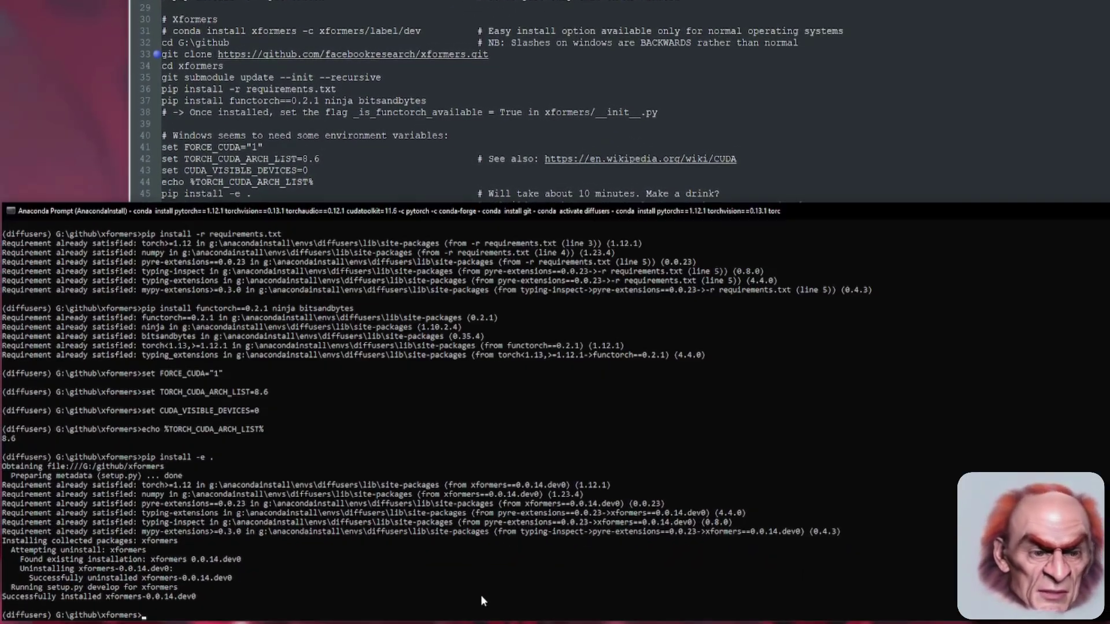
pyautogui.write('cd')
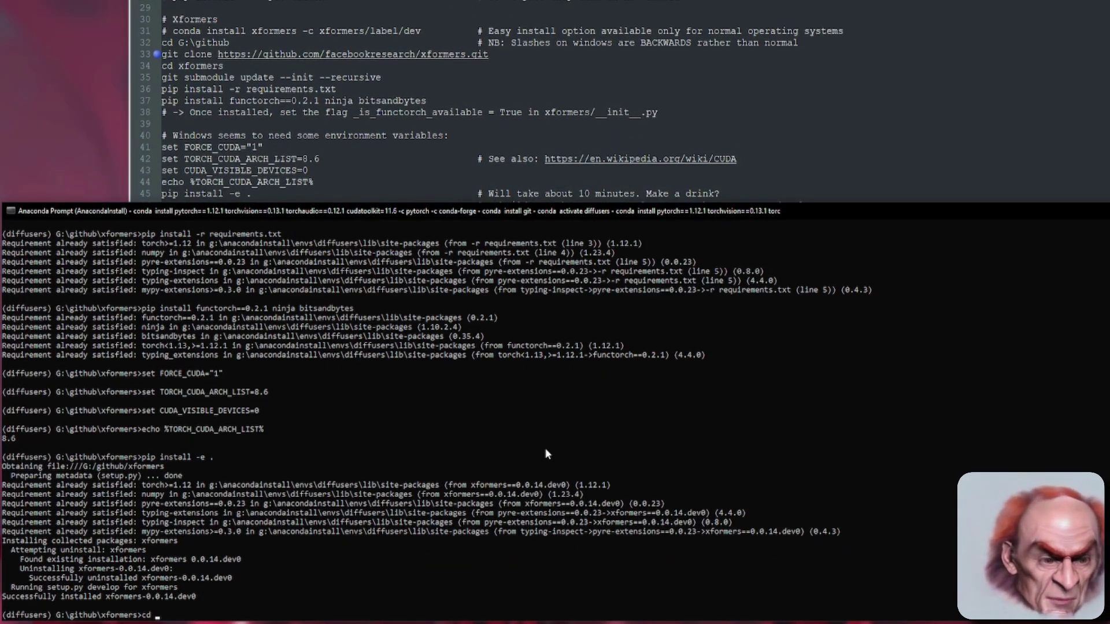
pyautogui.write(' ..')
pyautogui.press('Return')
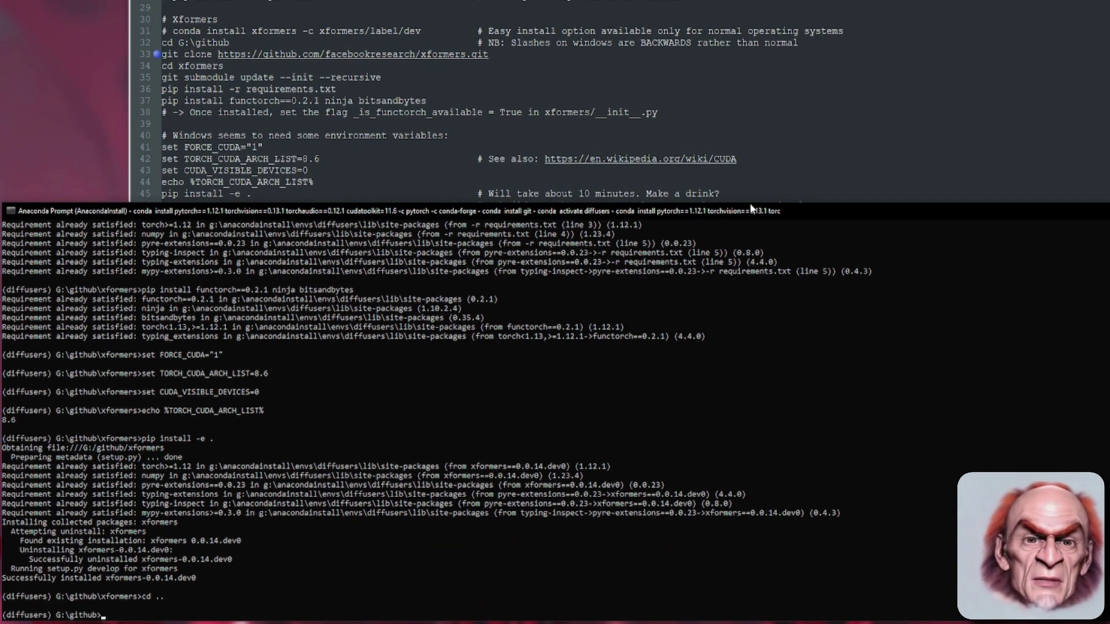
pyautogui.click(903, 56)
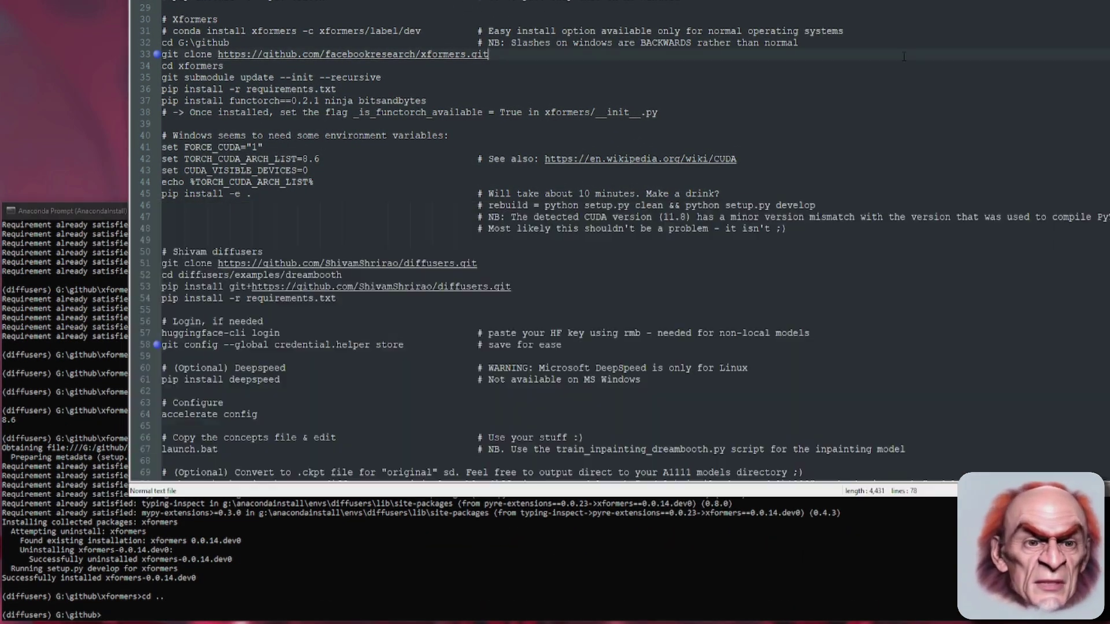
pyautogui.click(334, 564)
pyautogui.write('cd diffusers\\')
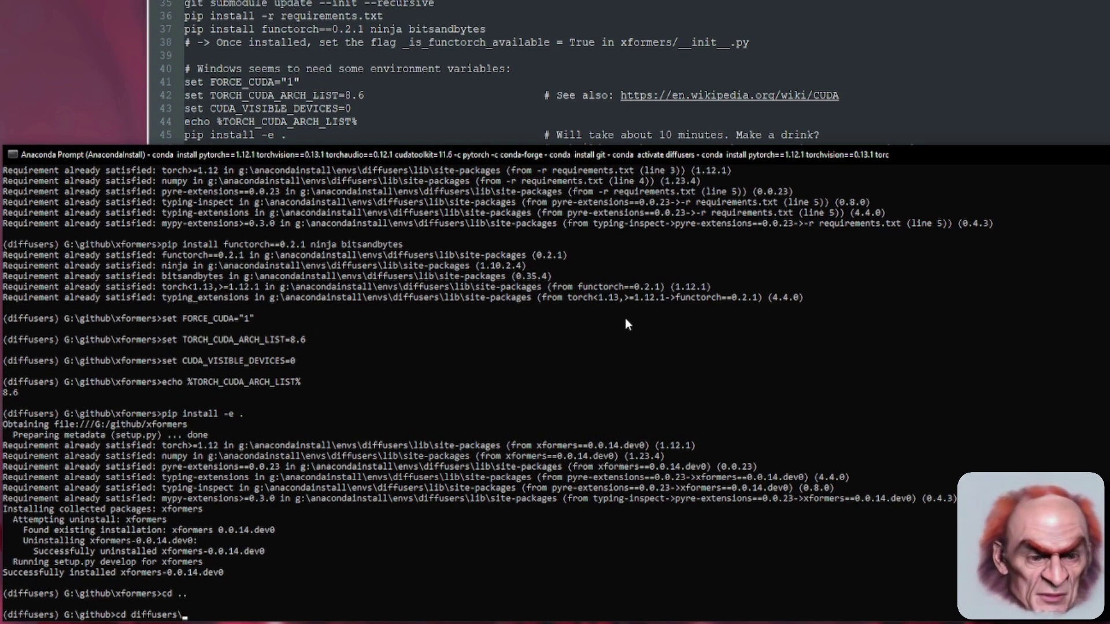
pyautogui.write('examples\\dreambooth')
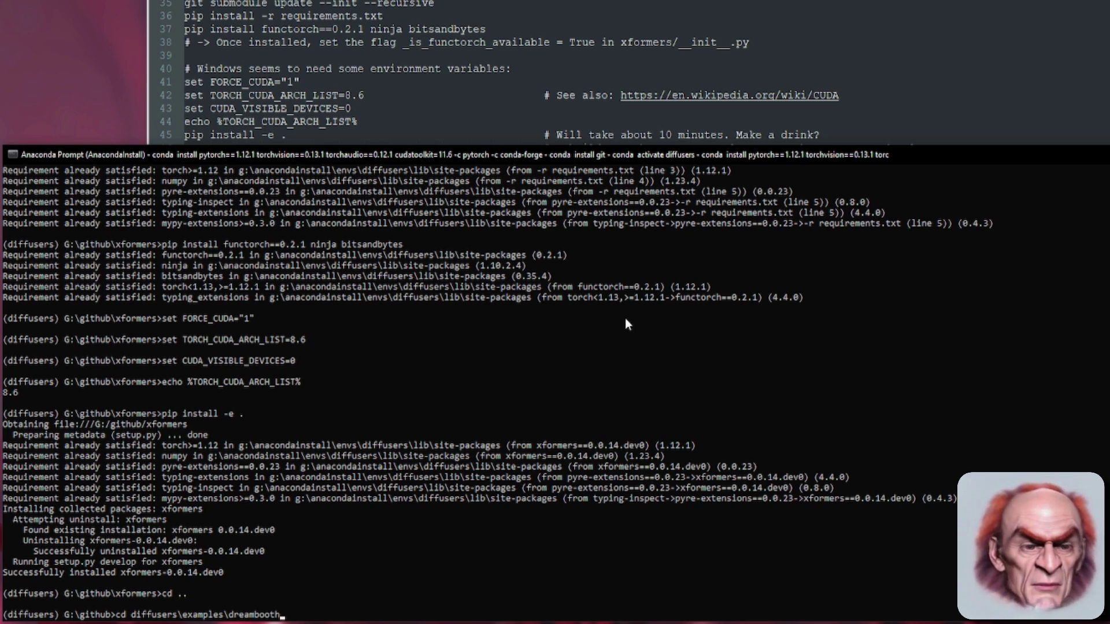
pyautogui.press('Return')
pyautogui.click(972, 19)
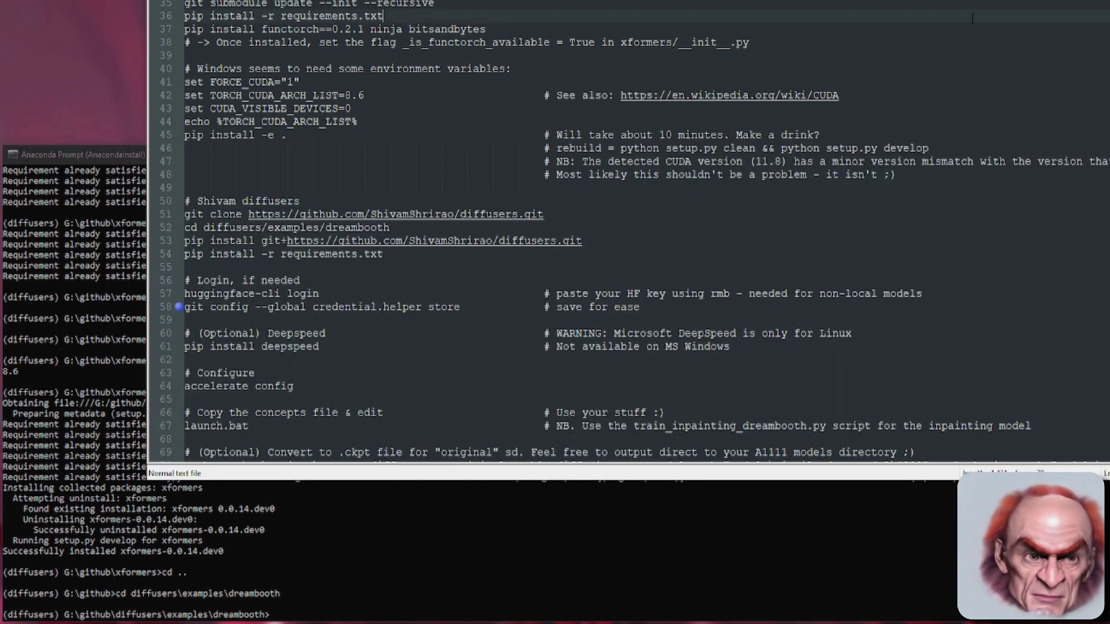
pyautogui.tripleClick(431, 237)
pyautogui.hotkey('ctrl', 'c')
pyautogui.press('Left')
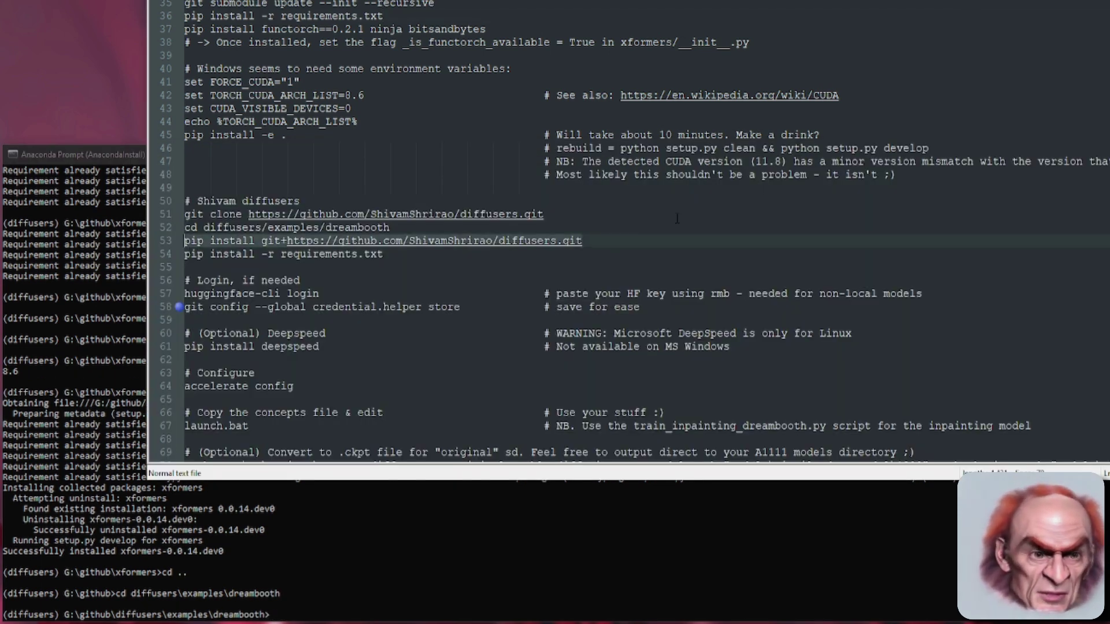
pyautogui.click(538, 546)
pyautogui.rightClick(637, 358)
pyautogui.press('Return')
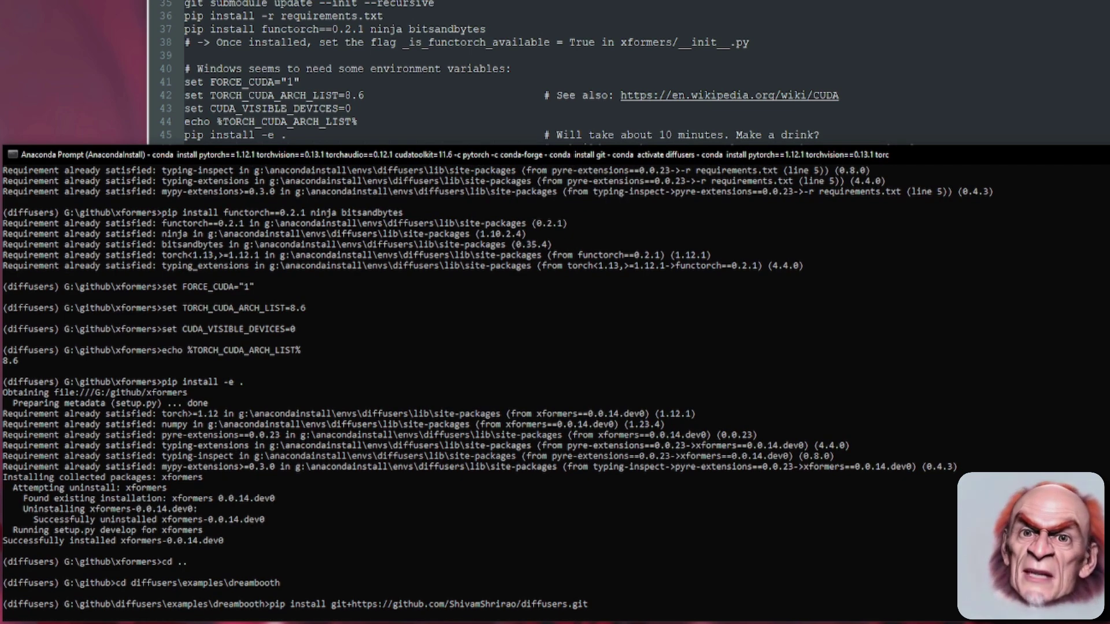
# - Switch to the dreambooth example's GitHub page and check the README's dependency installation commands
pyautogui.hotkey('alt', 'Tab')
pyautogui.scroll(-5, 711, 231)
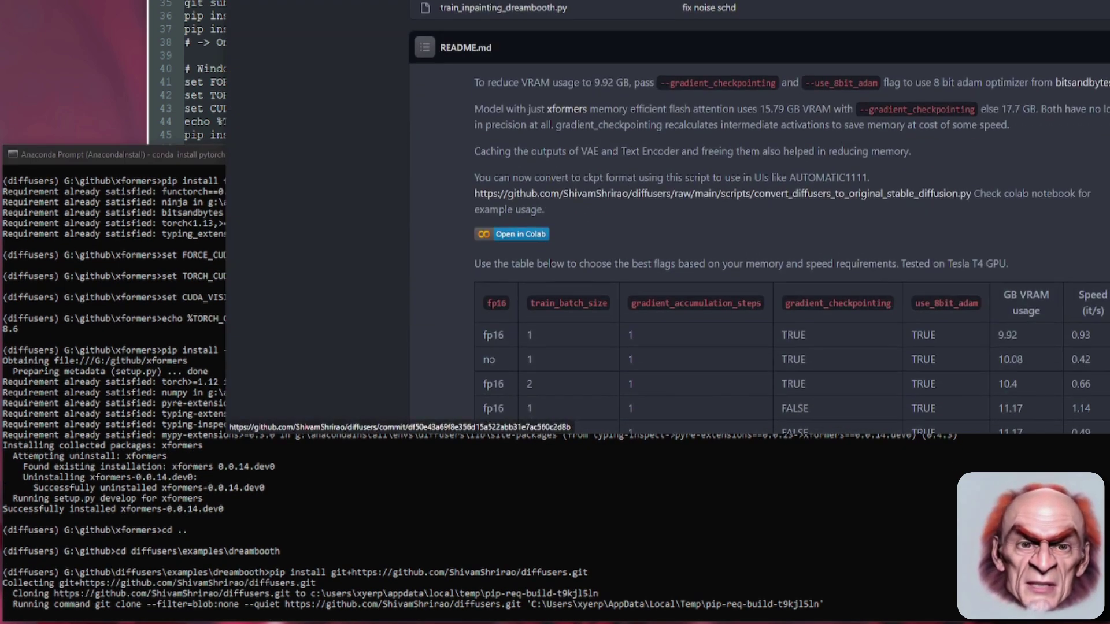
pyautogui.scroll(-8, 711, 231)
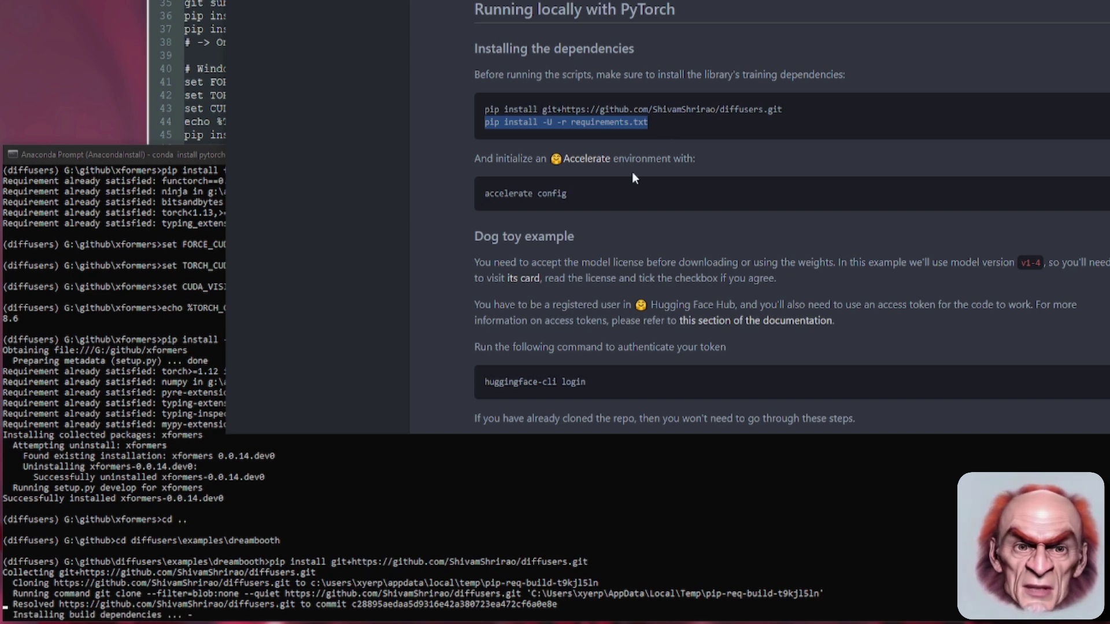
# - Run "pip install -r requirements.txt" from the Shivam diffusers notes in the Anaconda Prompt
pyautogui.click(217, 55)
pyautogui.click(404, 255)
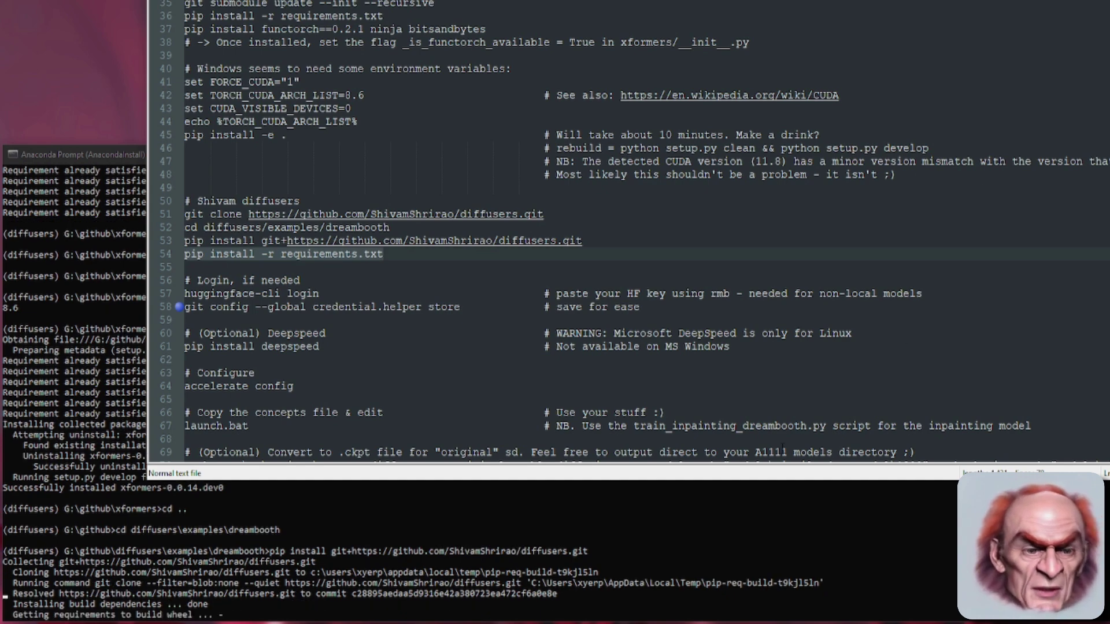
pyautogui.click(706, 541)
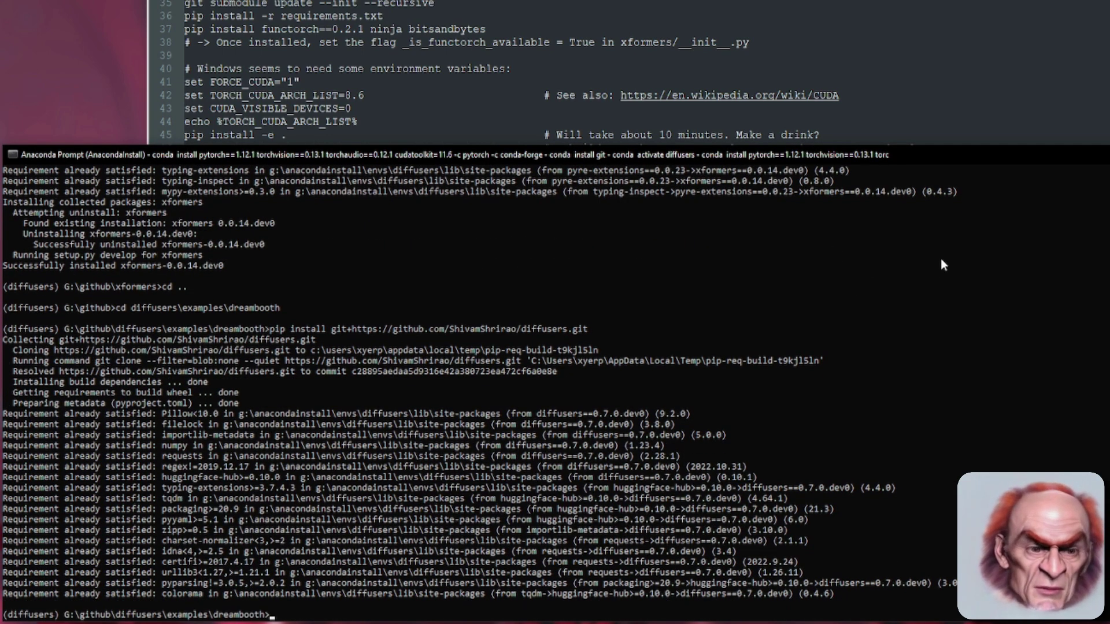
pyautogui.write('pip install -r requirements.txt')
pyautogui.press('Return')
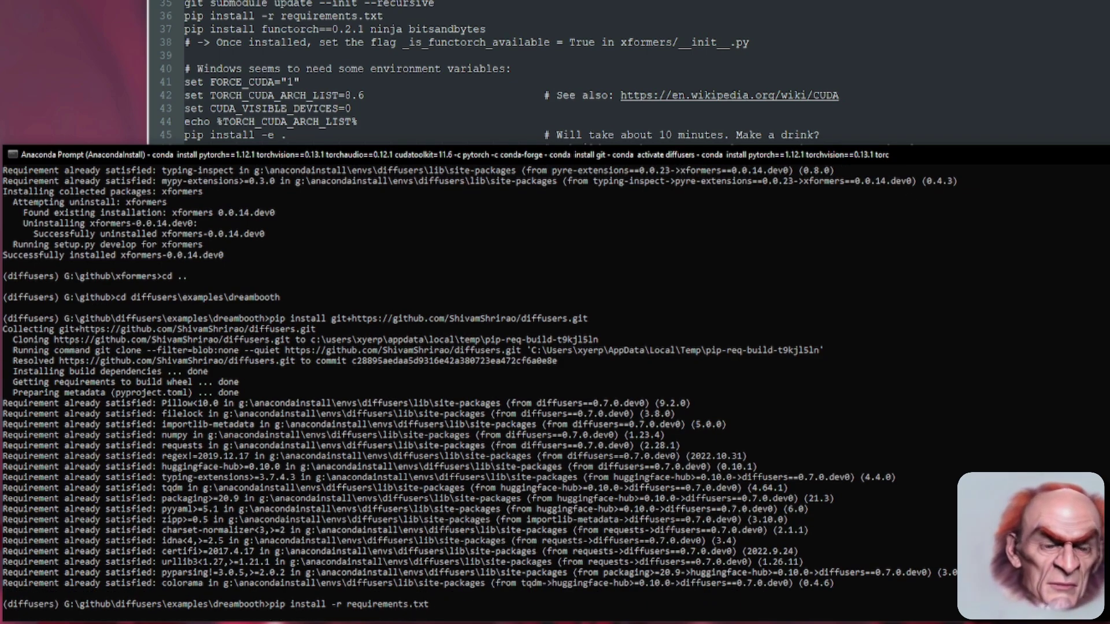
# - Check the huggingface-cli login line in the notes and copy the stablediffusion access token from the Hugging Face token settings
pyautogui.click(935, 16)
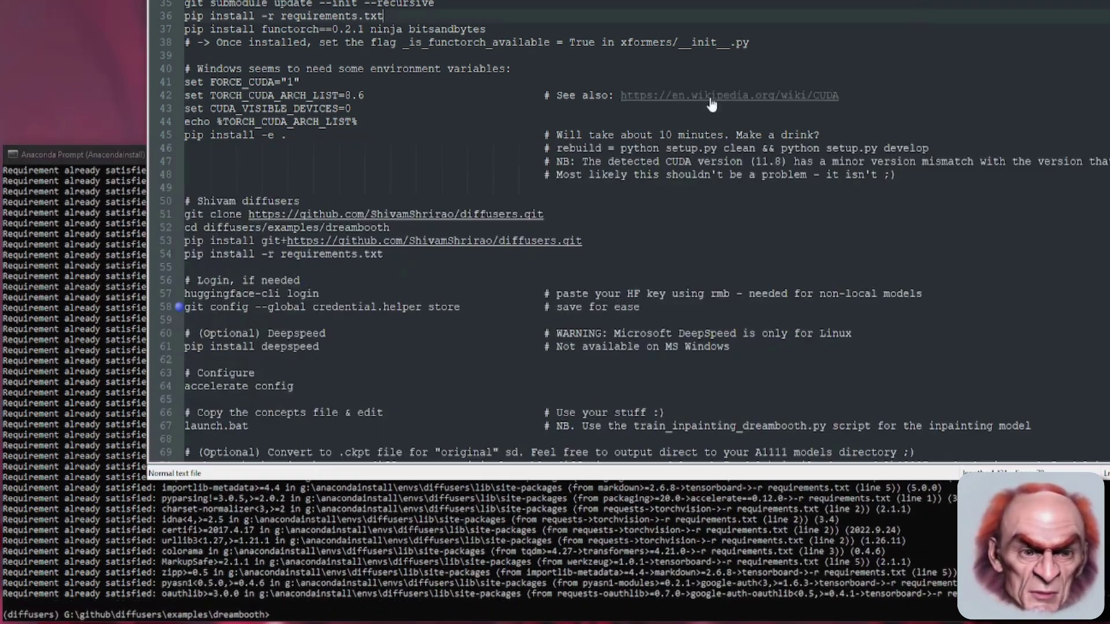
pyautogui.click(327, 293)
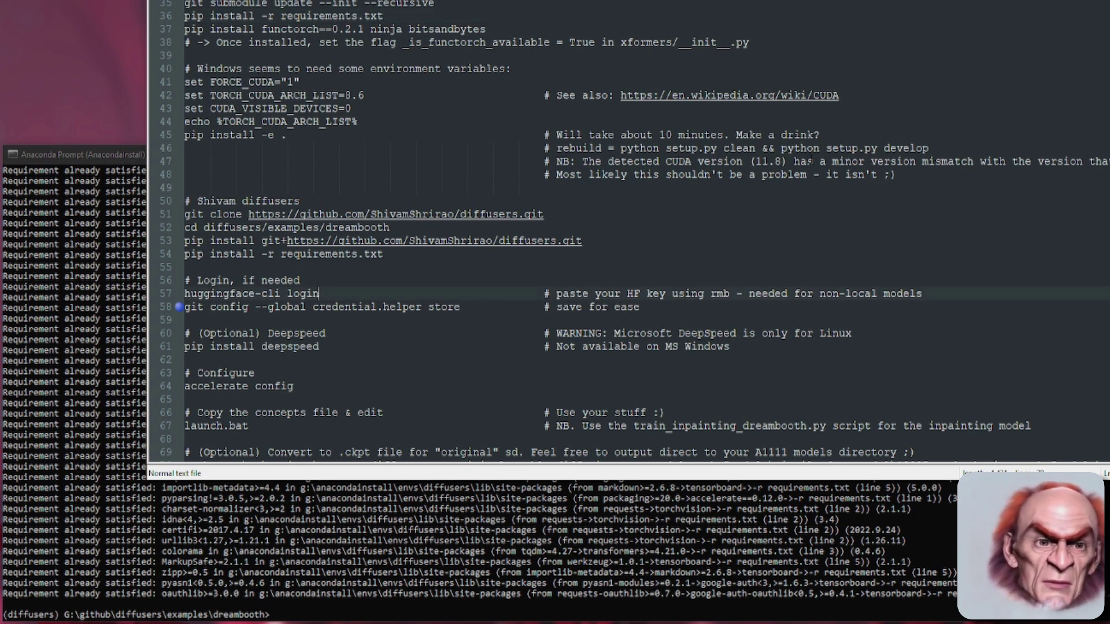
pyautogui.press('Home')
pyautogui.hotkey('shift', 'End')
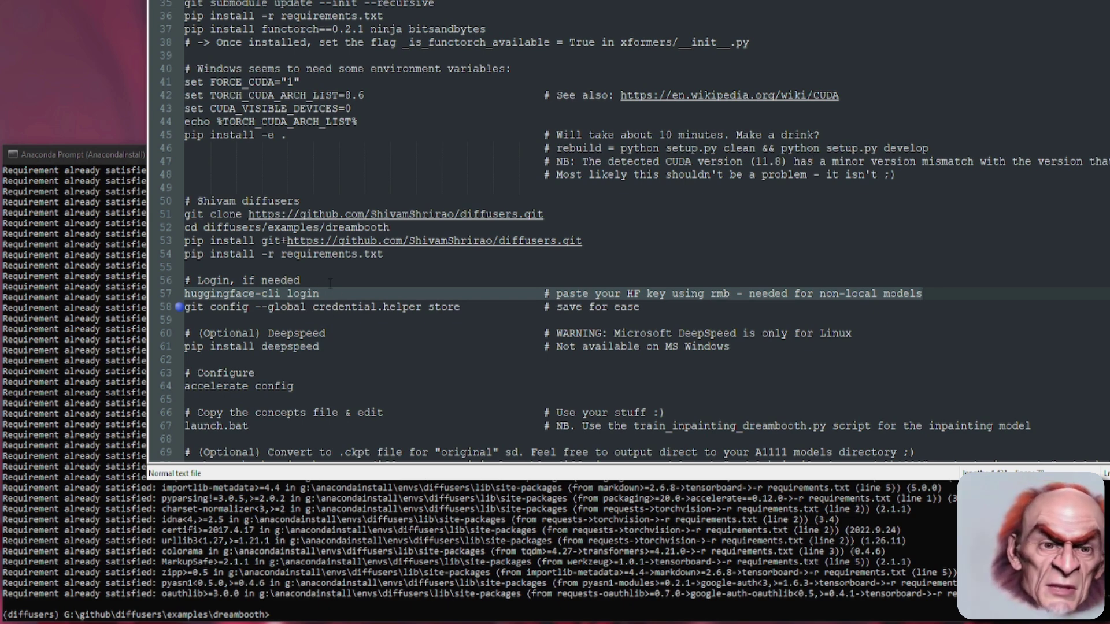
pyautogui.click(325, 293)
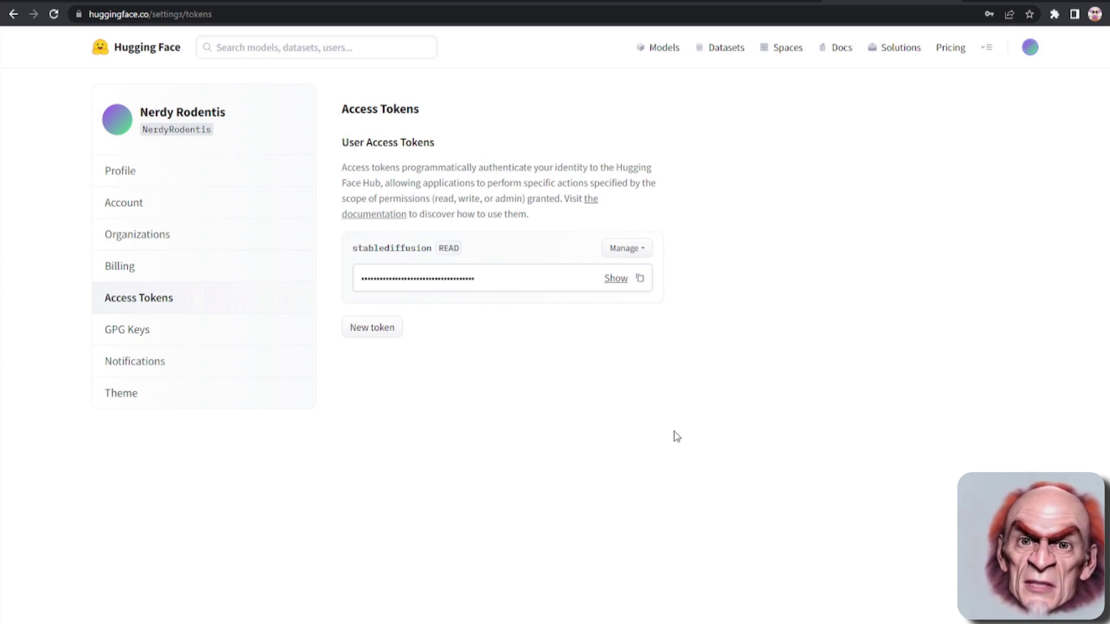
pyautogui.click(640, 279)
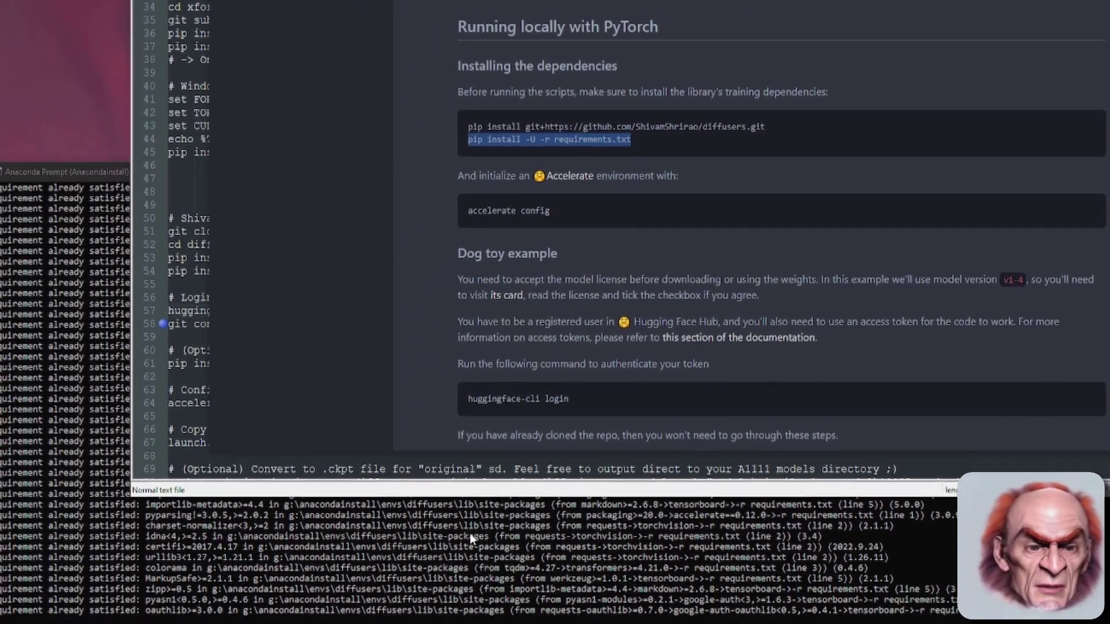
pyautogui.click(354, 623)
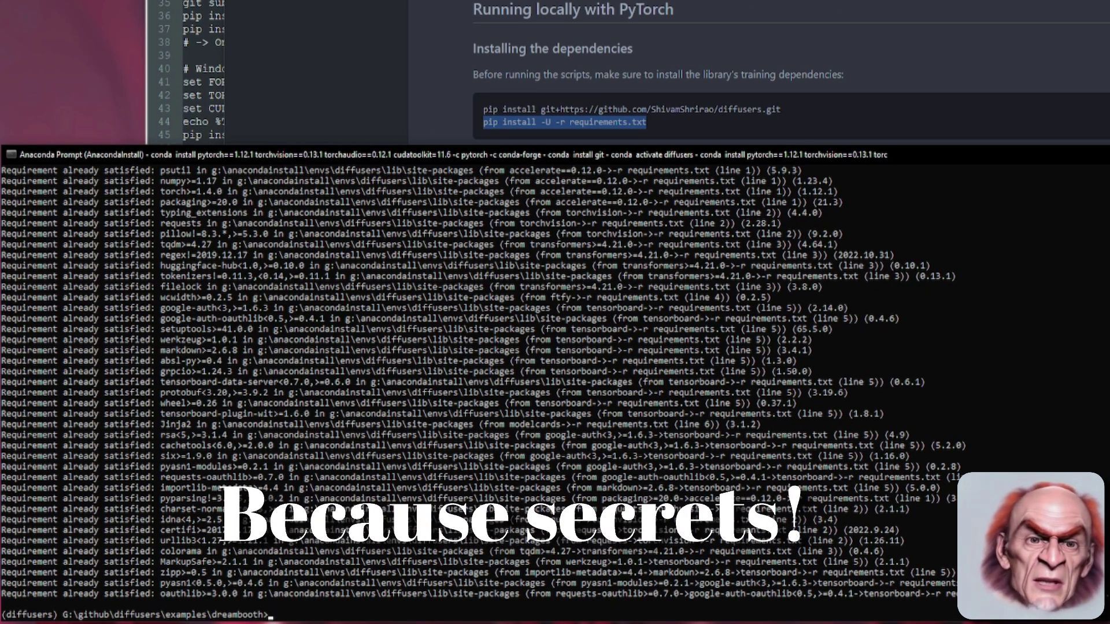
pyautogui.click(359, 15)
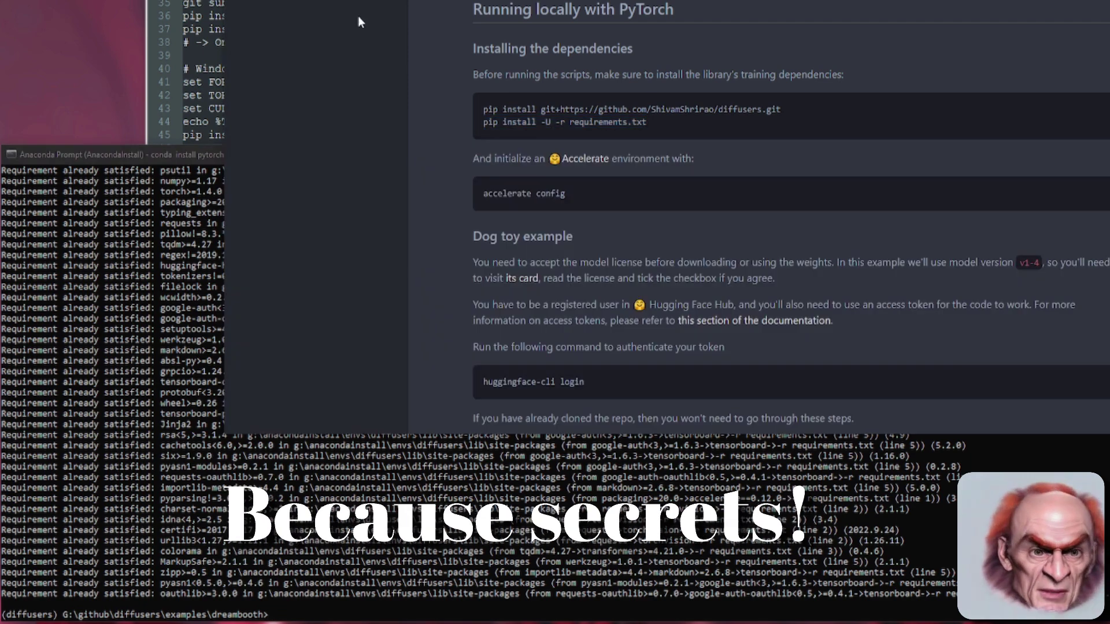
# - In the notes, highlight the git config credential.helper command, remove its bookmark and bookmark the "pip install deepspeed" line
pyautogui.hotkey('alt', 'Tab')
pyautogui.scroll(-2, 531, 144)
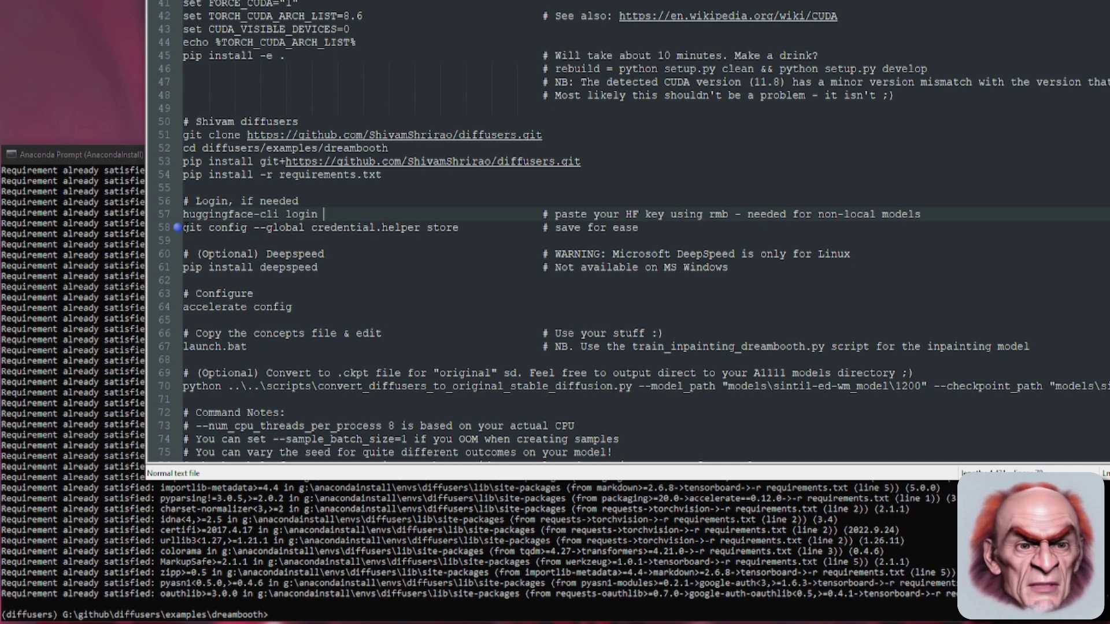
pyautogui.moveTo(183, 227); pyautogui.dragTo(466, 227)
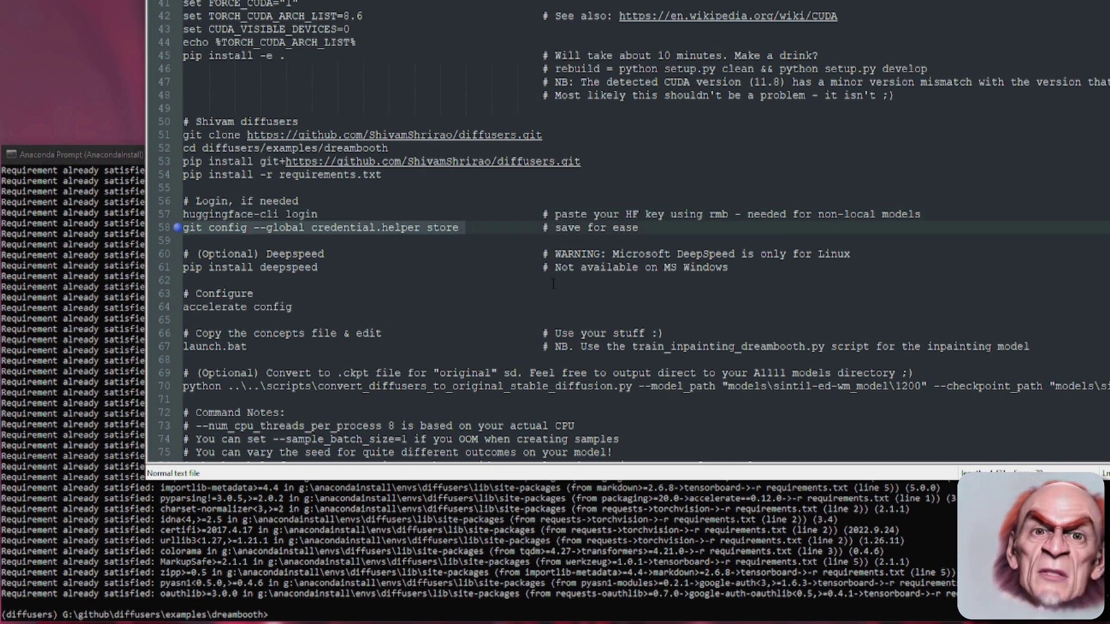
pyautogui.click(178, 228)
pyautogui.click(177, 268)
pyautogui.scroll(-1, 507, 157)
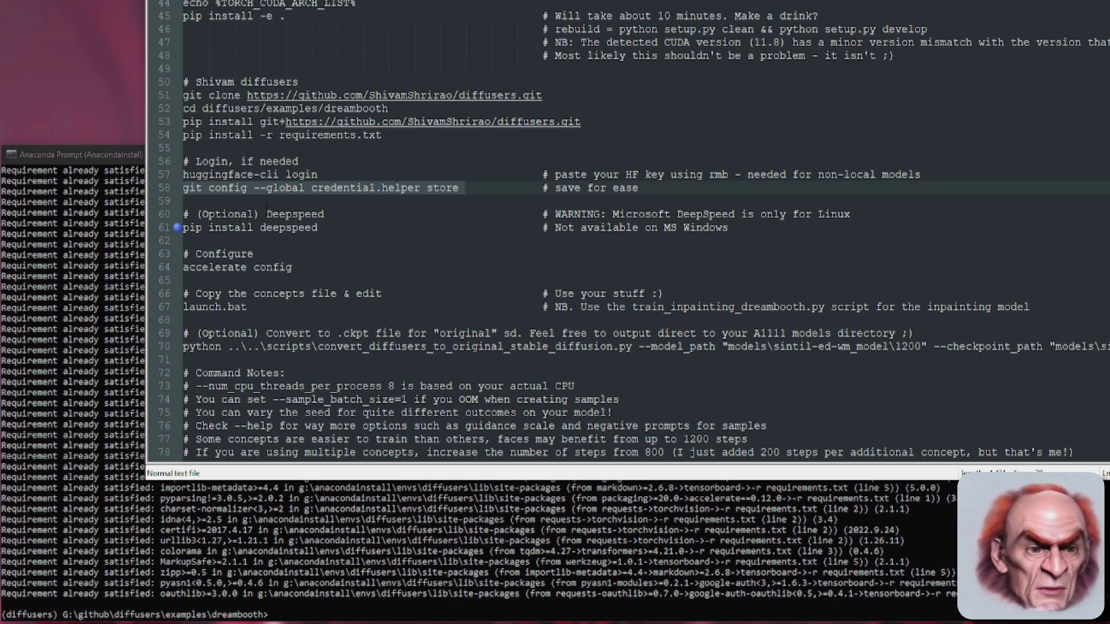
# - Run "accelerate config" from the notes' Configure section in the Anaconda Prompt
pyautogui.press('Down')
pyautogui.press('Down')
pyautogui.press('Down')
pyautogui.press('Down')
pyautogui.press('Down')
pyautogui.press('Down')
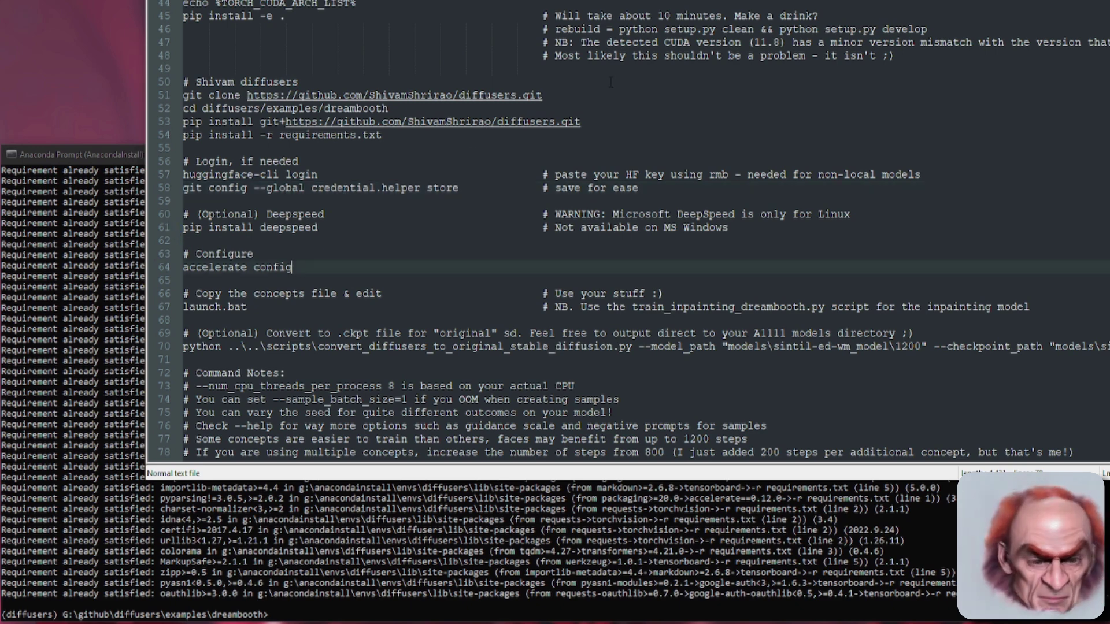
pyautogui.hotkey('shift', 'Home')
pyautogui.click(605, 533)
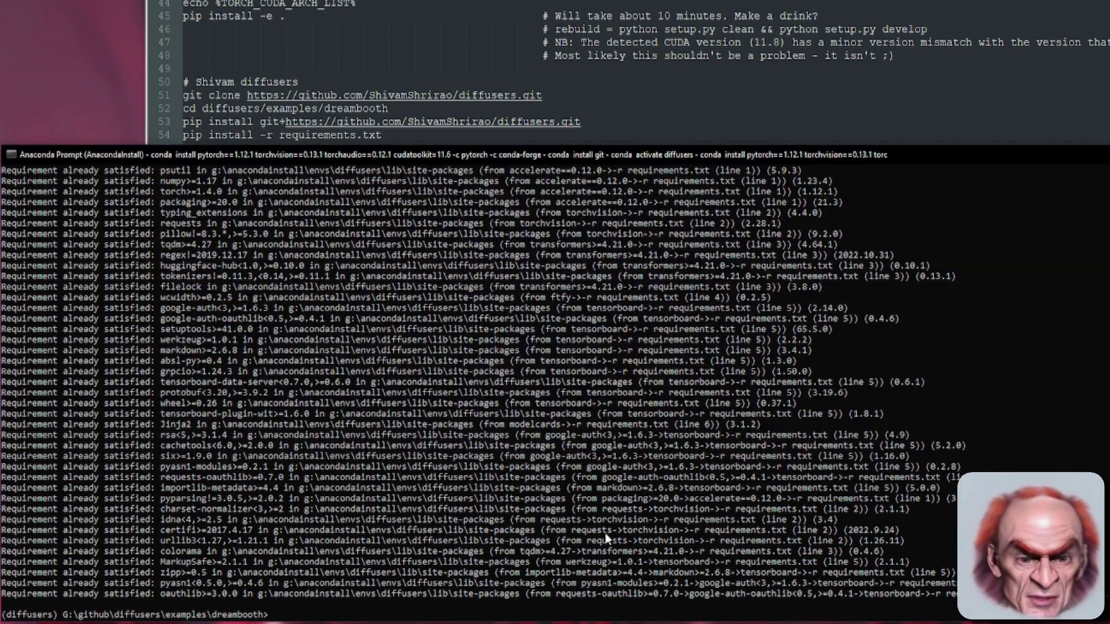
pyautogui.rightClick(862, 265)
pyautogui.press('Return')
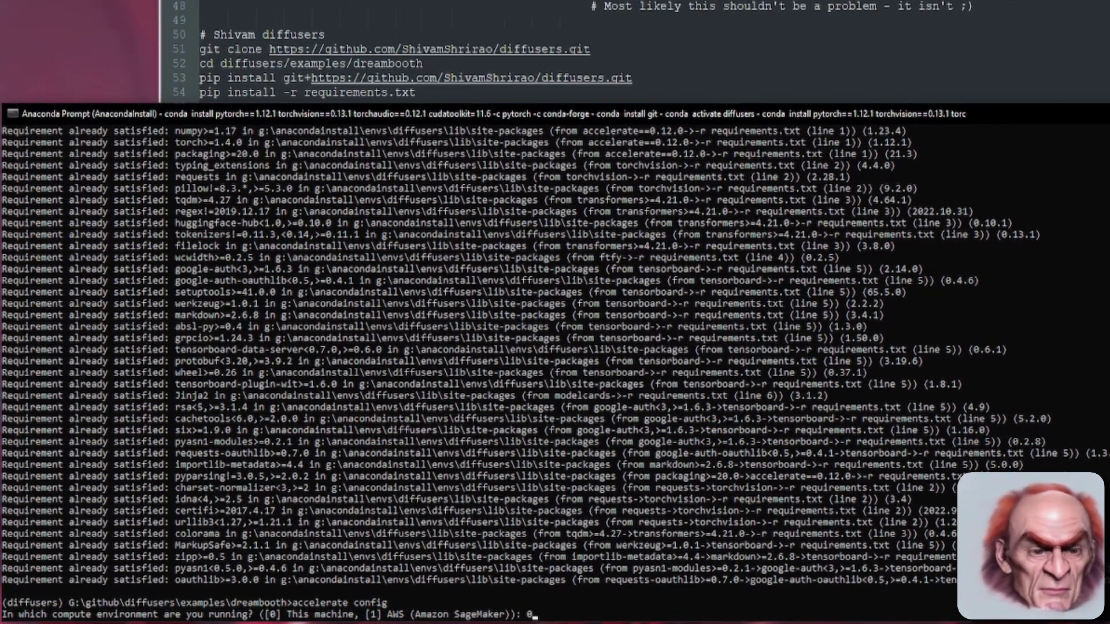
# - Configure Accelerate for this machine (0) with no distributed training (0), accepting the default NO for CPU-only training
pyautogui.write('0')
pyautogui.press('Return')
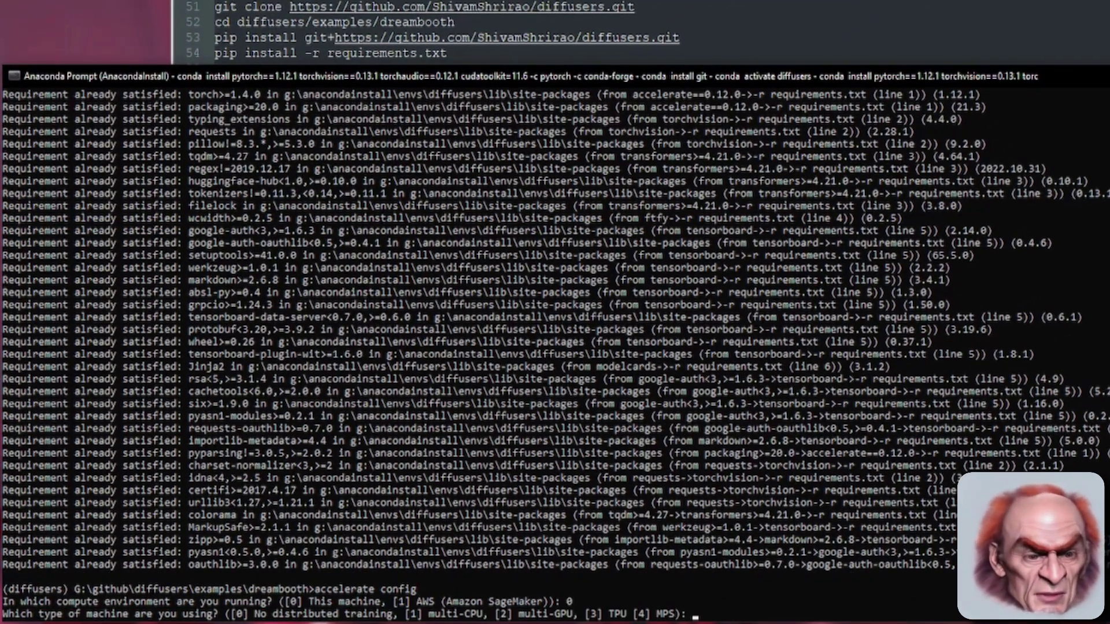
pyautogui.write('0')
pyautogui.press('Return')
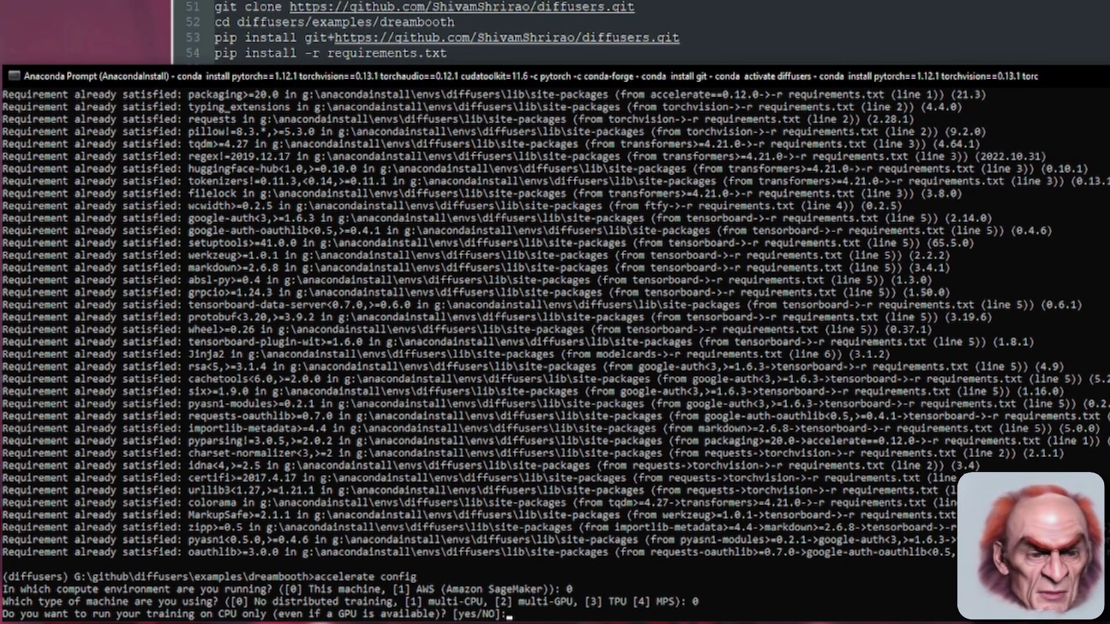
pyautogui.press('Return')
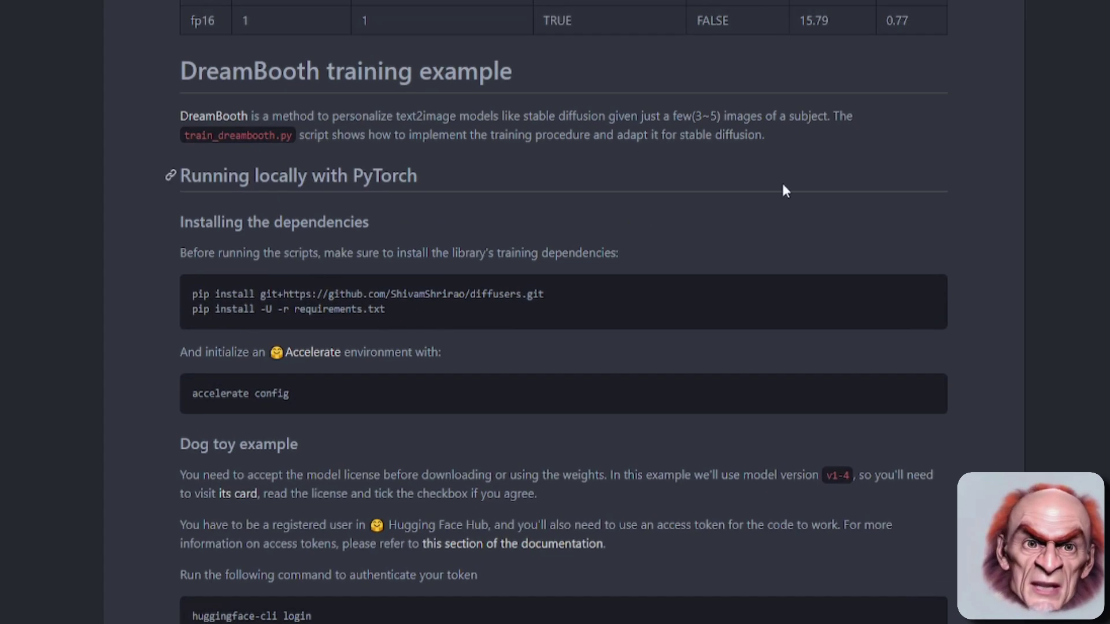
# - Check the README's training examples and its DeepSpeed section on training with an 8 GB GPU
pyautogui.scroll(-20, 740, 197)
pyautogui.scroll(-8, 703, 228)
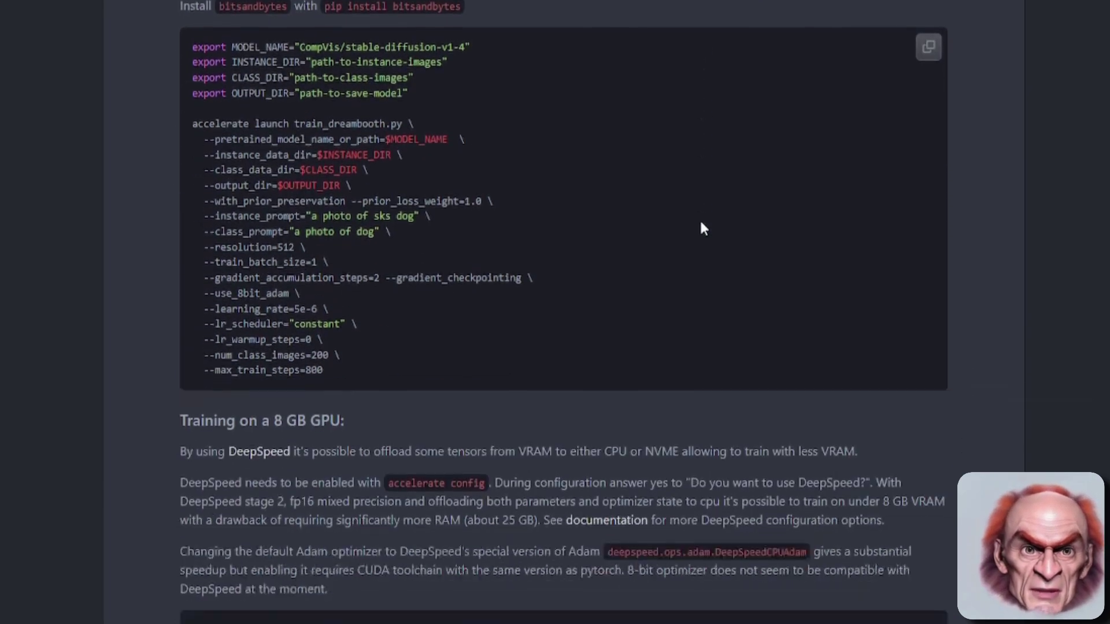
pyautogui.scroll(20, 807, 233)
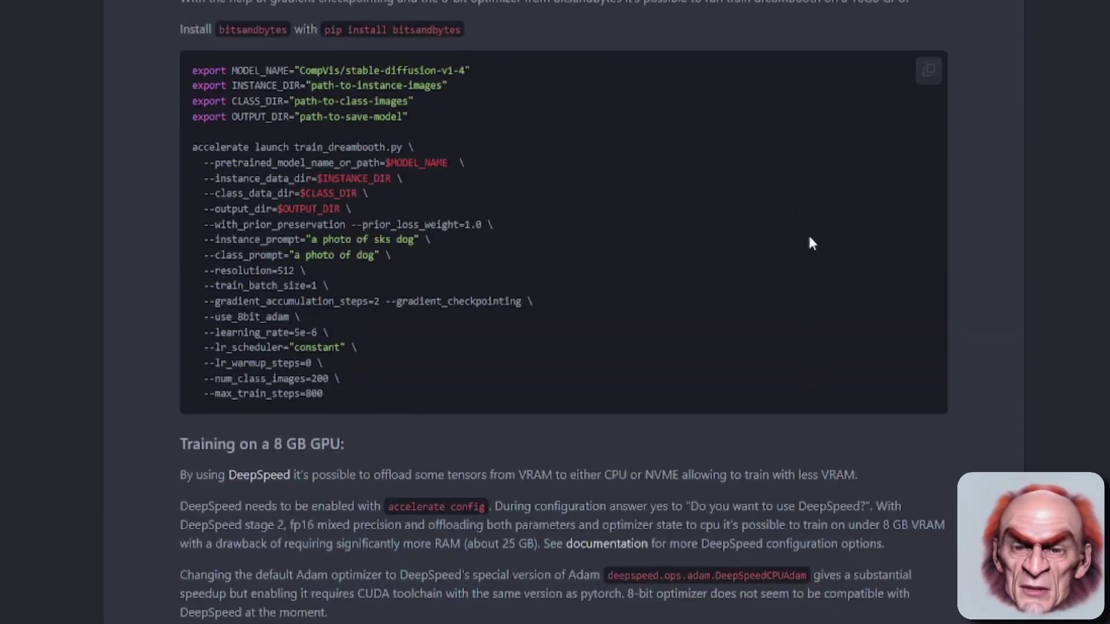
pyautogui.scroll(5, 776, 155)
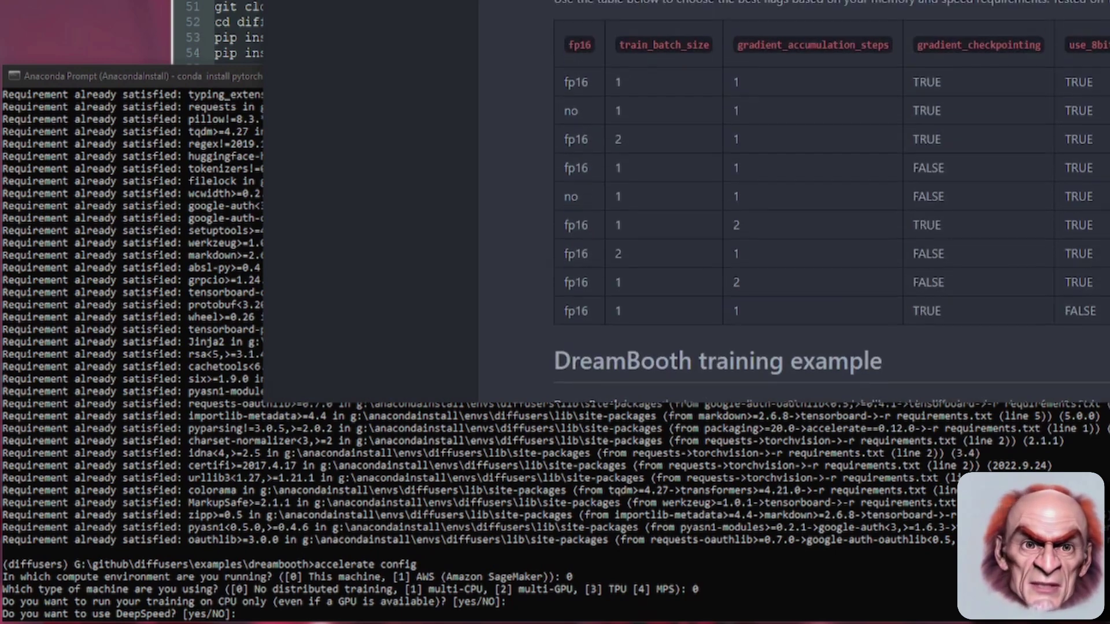
pyautogui.scroll(-15, 732, 215)
# - Answer NO to using DeepSpeed and choose fp16 mixed precision in the Accelerate configuration
pyautogui.click(809, 468)
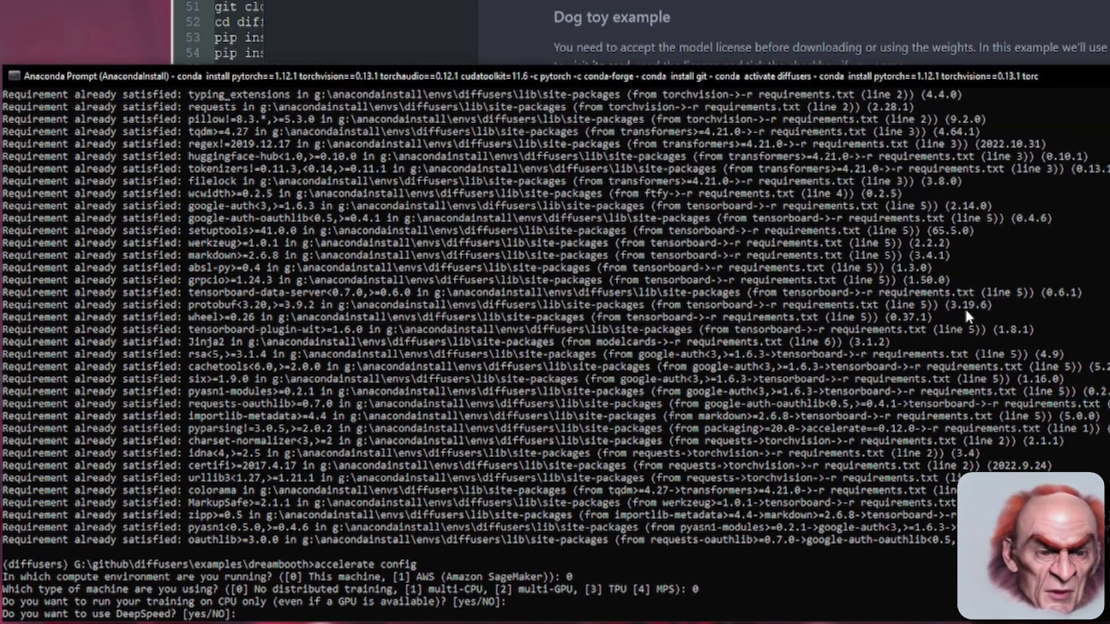
pyautogui.write('NO')
pyautogui.press('Return')
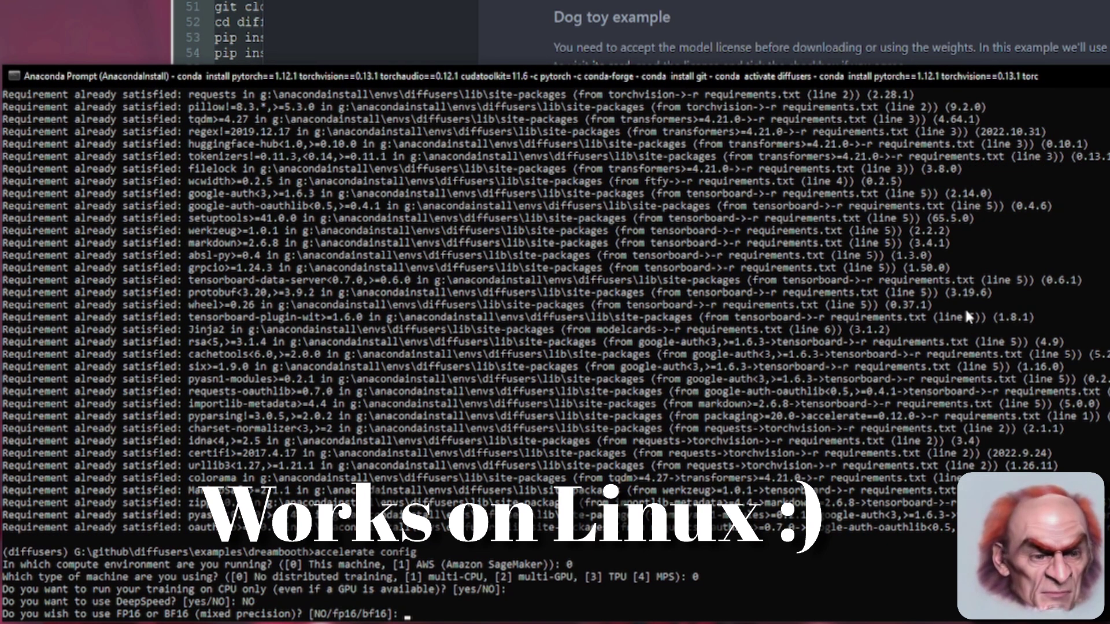
pyautogui.write('fp16')
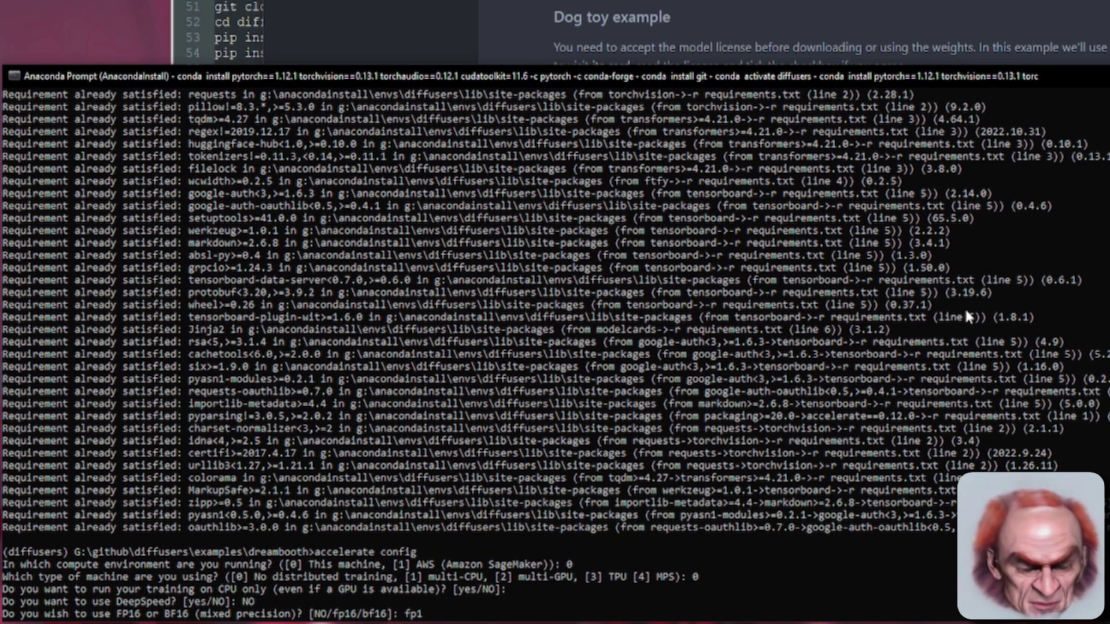
pyautogui.press('Return')
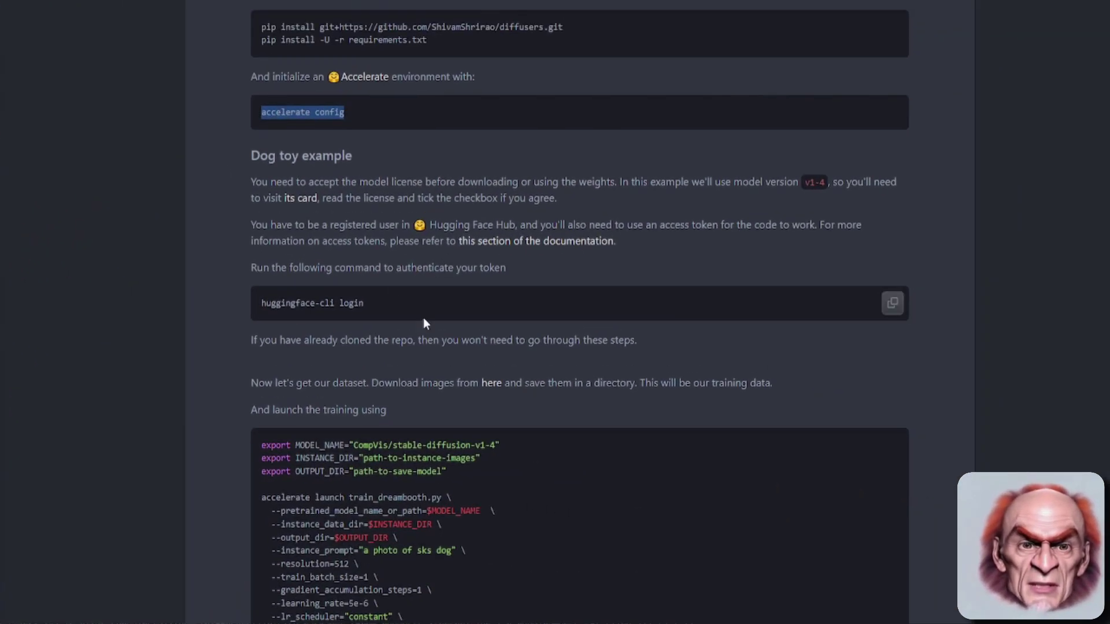
# - Highlight the README's huggingface-cli login command and check the training launch example below it
pyautogui.moveTo(423, 318); pyautogui.dragTo(274, 311)
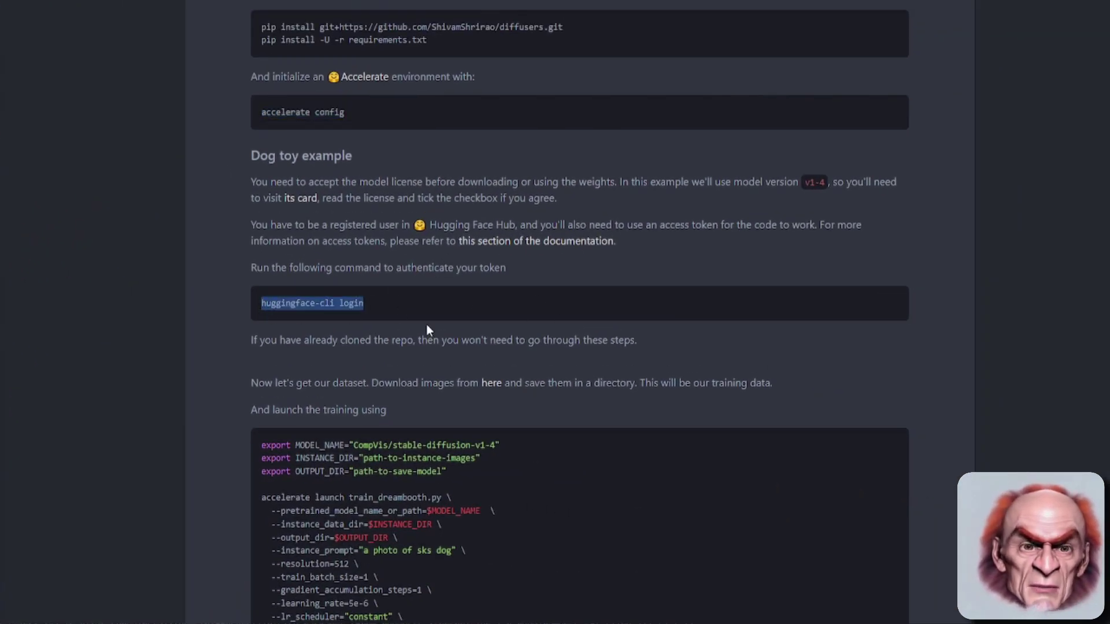
pyautogui.scroll(-4, 425, 324)
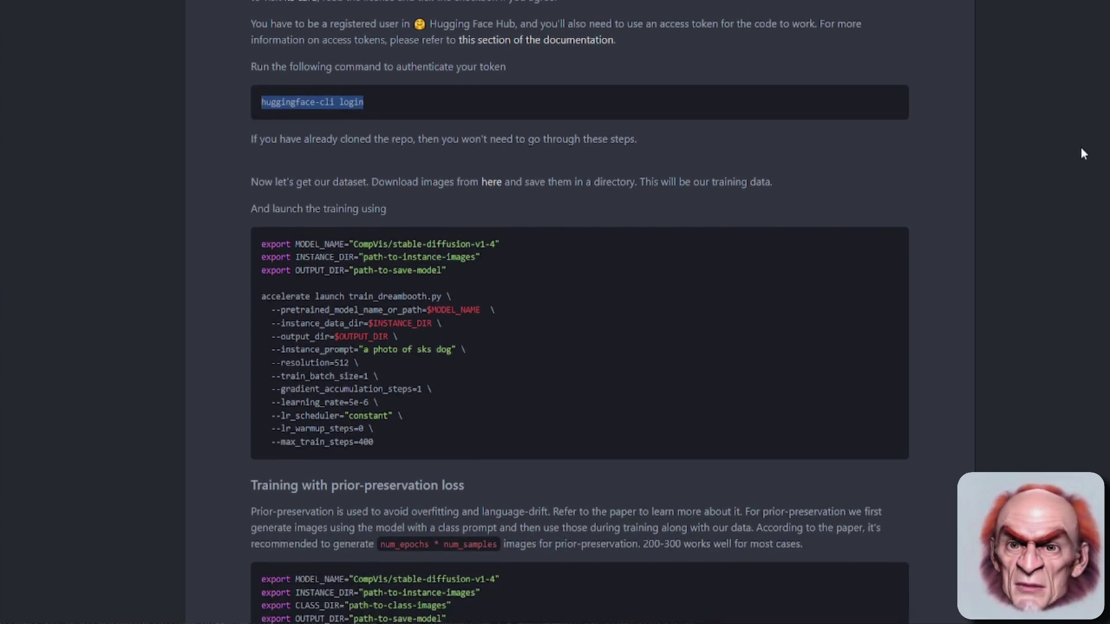
pyautogui.press('Home')
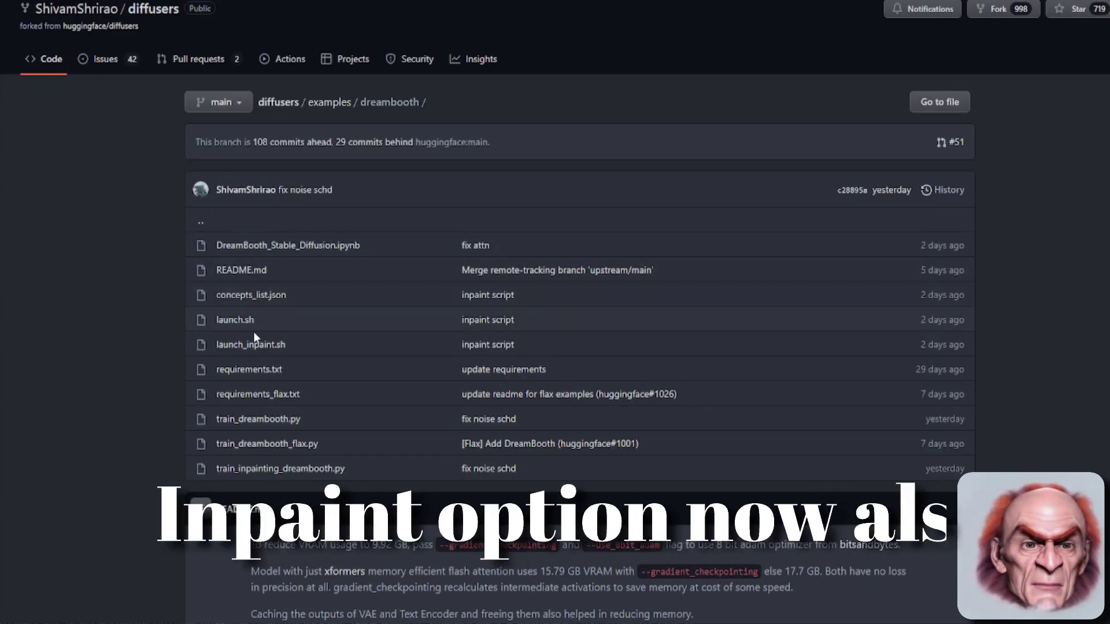
# - Open launch.sh from the dreambooth files on GitHub and compare it with the local launch.bat in Notepad++
pyautogui.click(238, 322)
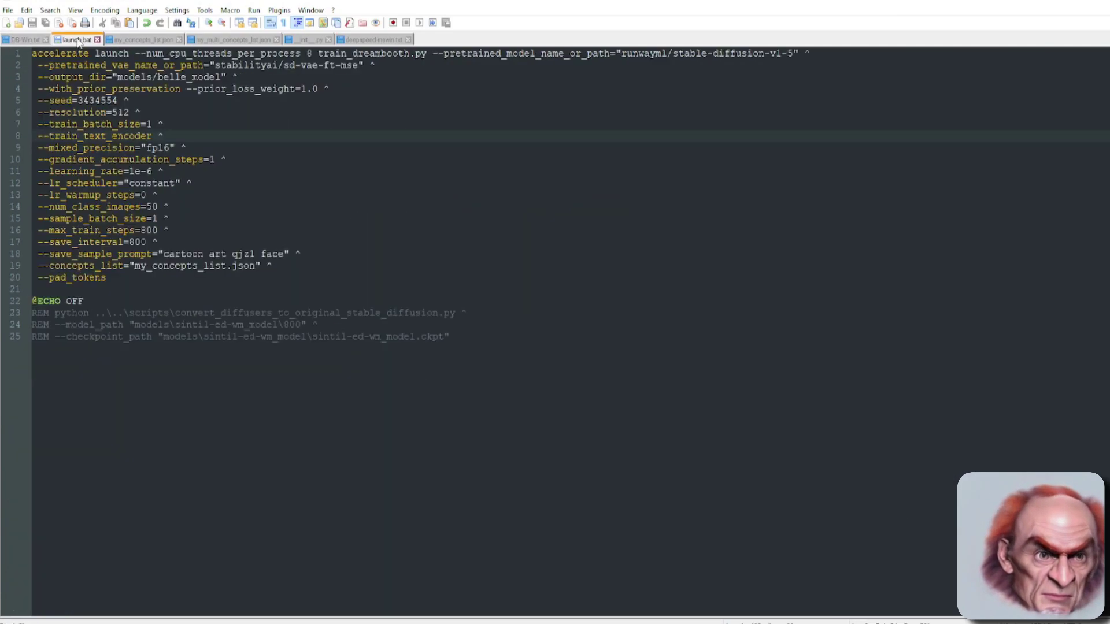
pyautogui.moveTo(128, 11); pyautogui.dragTo(689, 229)
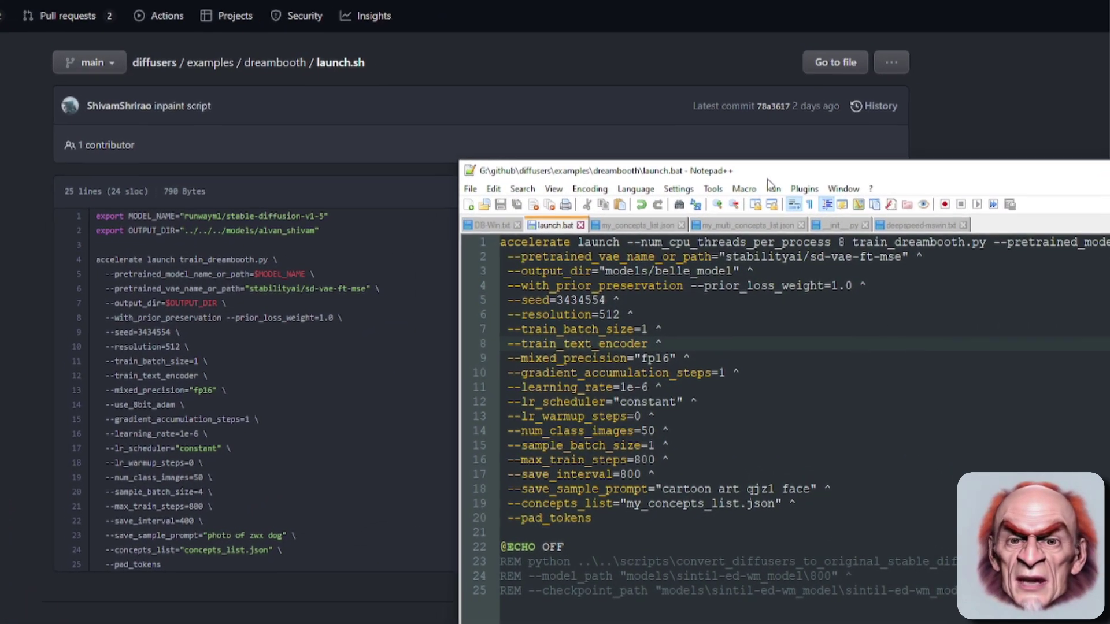
pyautogui.moveTo(768, 179); pyautogui.dragTo(172, 11)
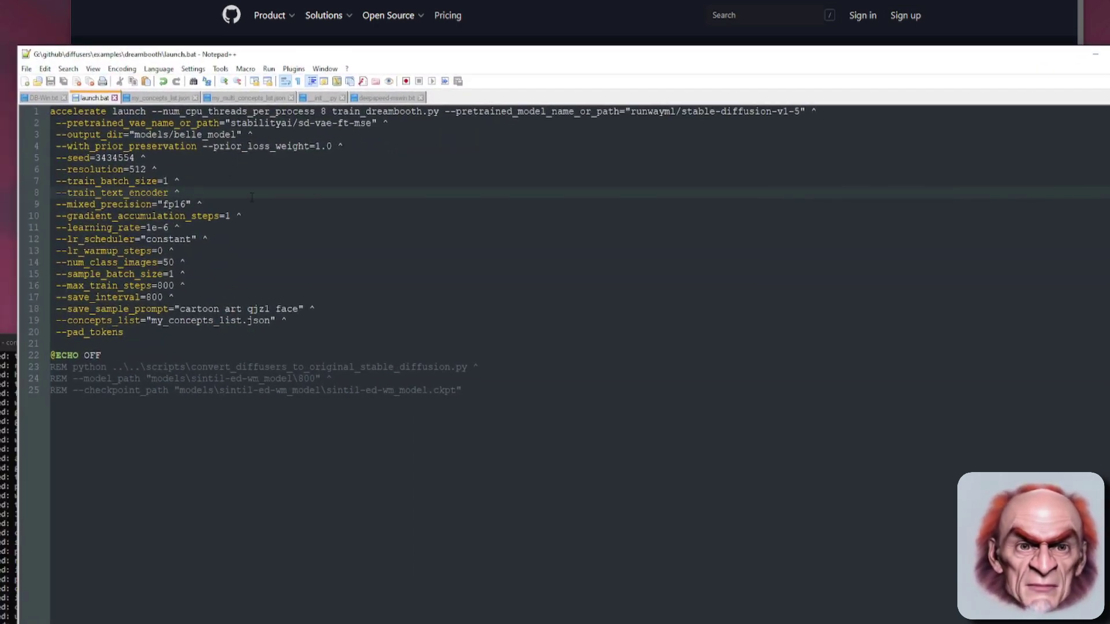
# - Return the GitHub page to the dreambooth folder listing and switch back to launch.bat in Notepad++
pyautogui.hotkey('alt', 'Tab')
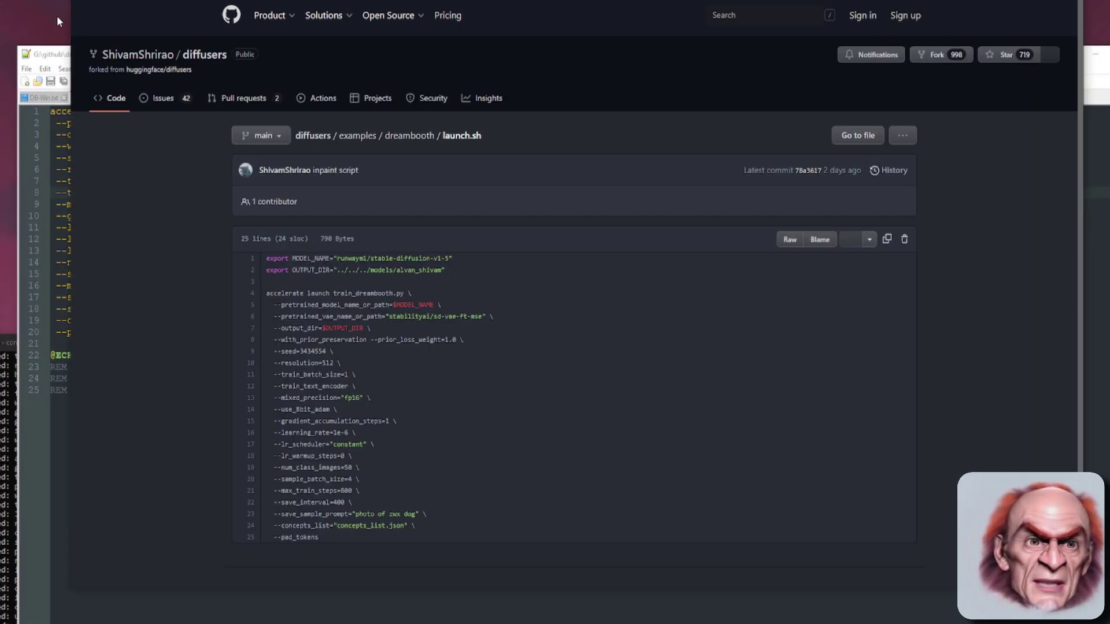
pyautogui.click(408, 134)
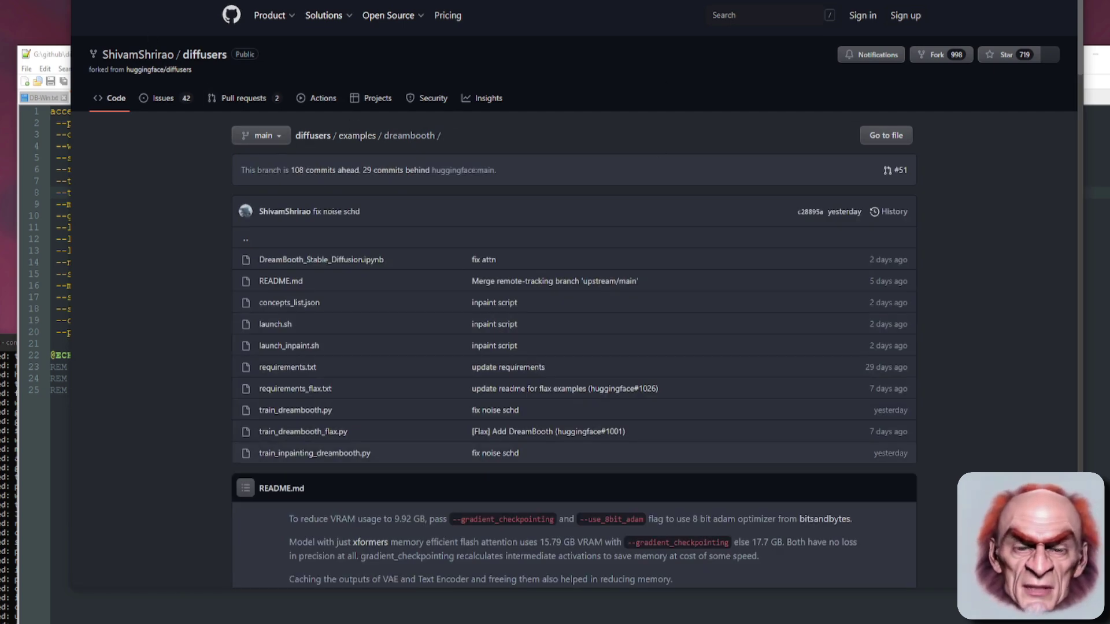
pyautogui.hotkey('alt', 'Tab')
pyautogui.moveTo(552, 61); pyautogui.dragTo(534, 96)
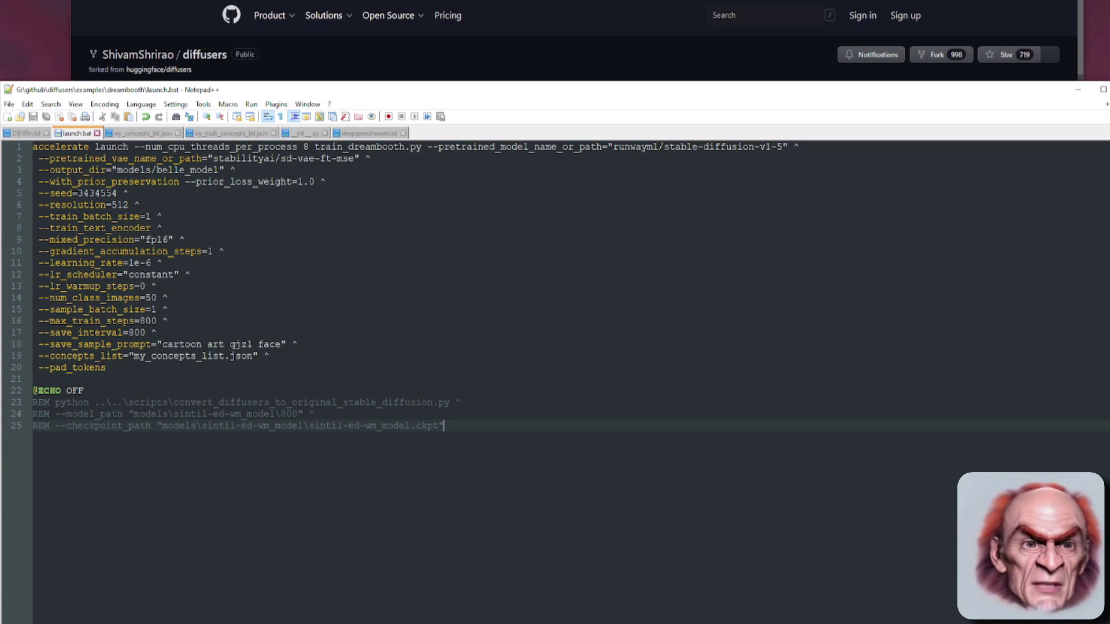
# - Highlight the "--num_cpu_threads_per_process 8" option and the pretrained model name runwayml/stable-diffusion-v1-5 in launch.bat
pyautogui.moveTo(138, 133); pyautogui.dragTo(335, 133)
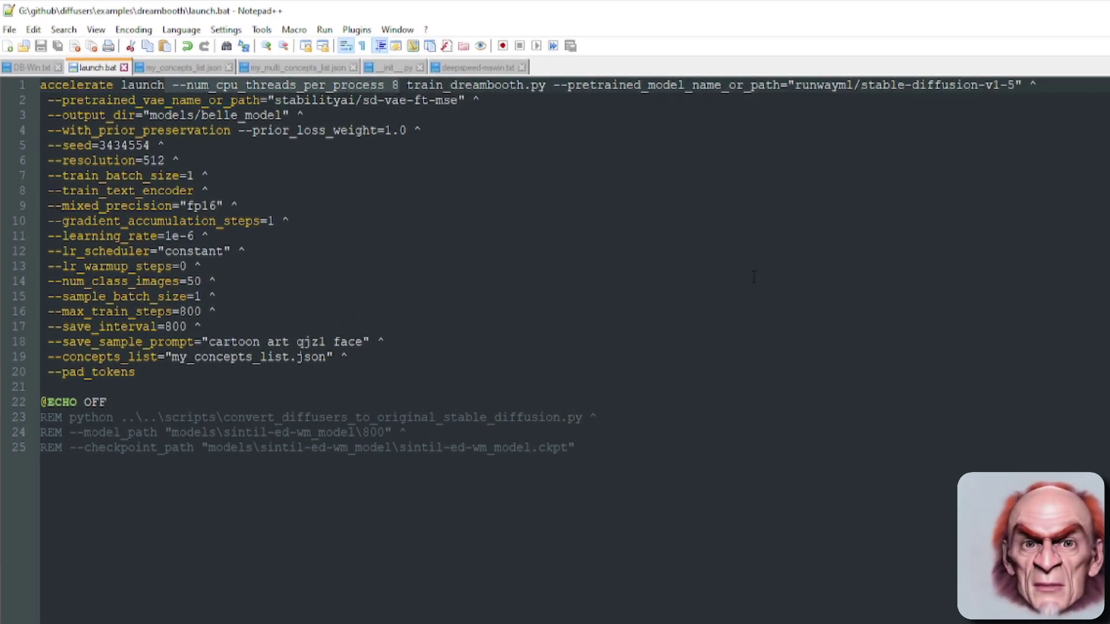
pyautogui.click(398, 85)
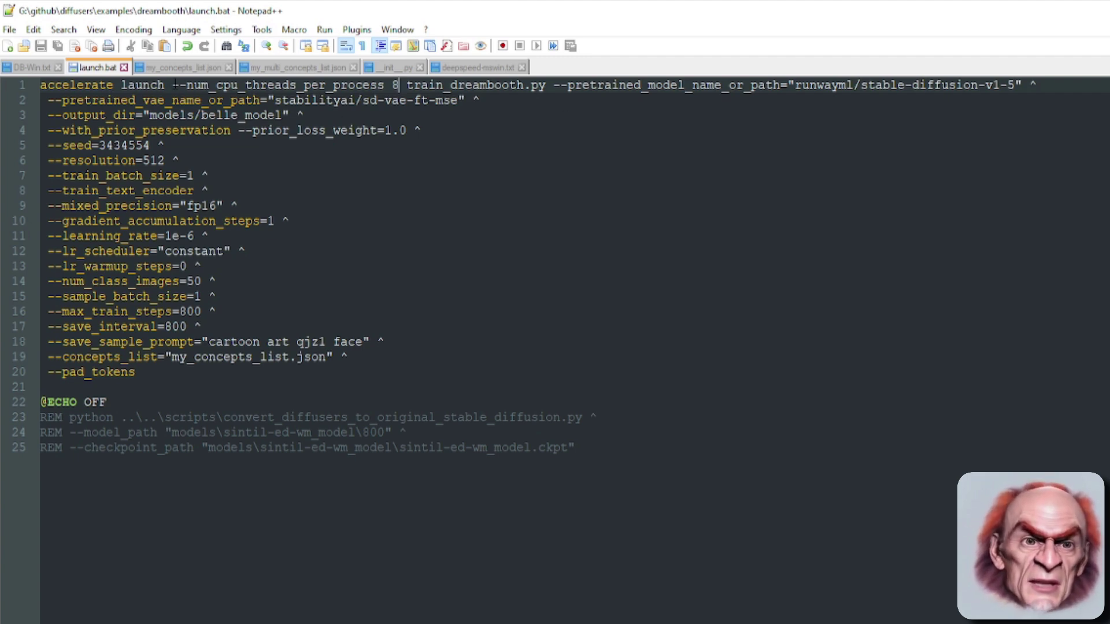
pyautogui.moveTo(173, 85); pyautogui.dragTo(399, 86)
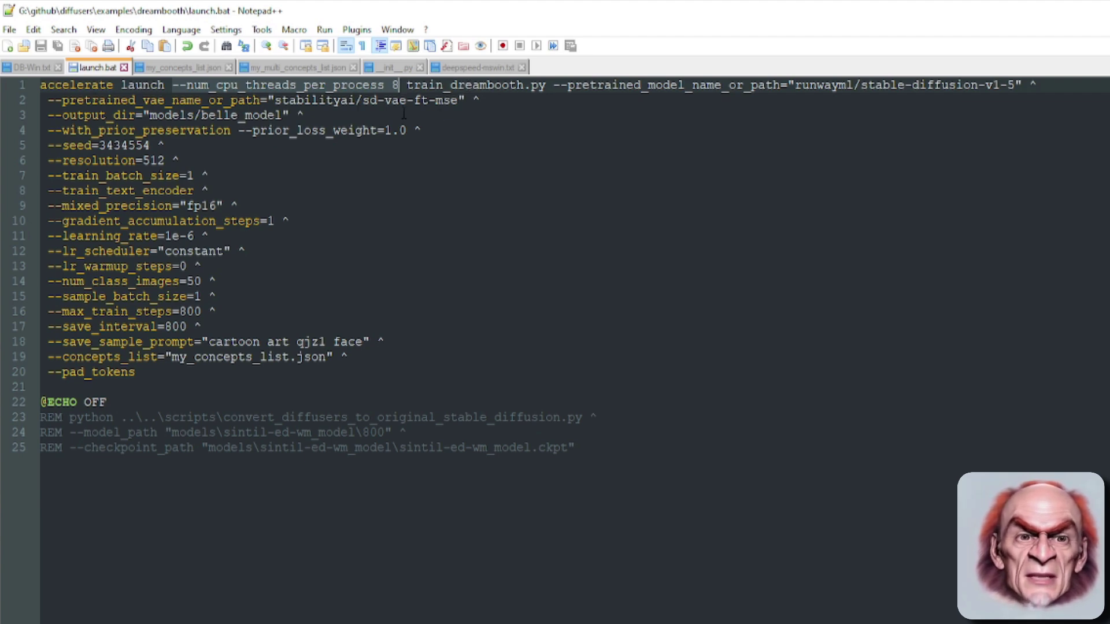
pyautogui.click(681, 211)
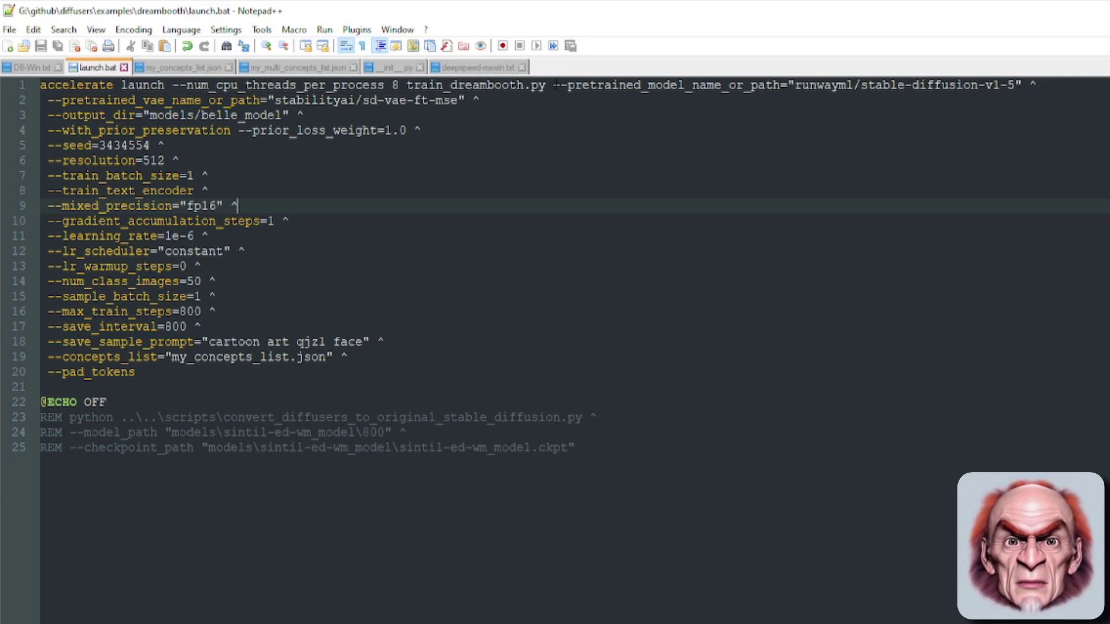
pyautogui.moveTo(555, 85); pyautogui.dragTo(1016, 88)
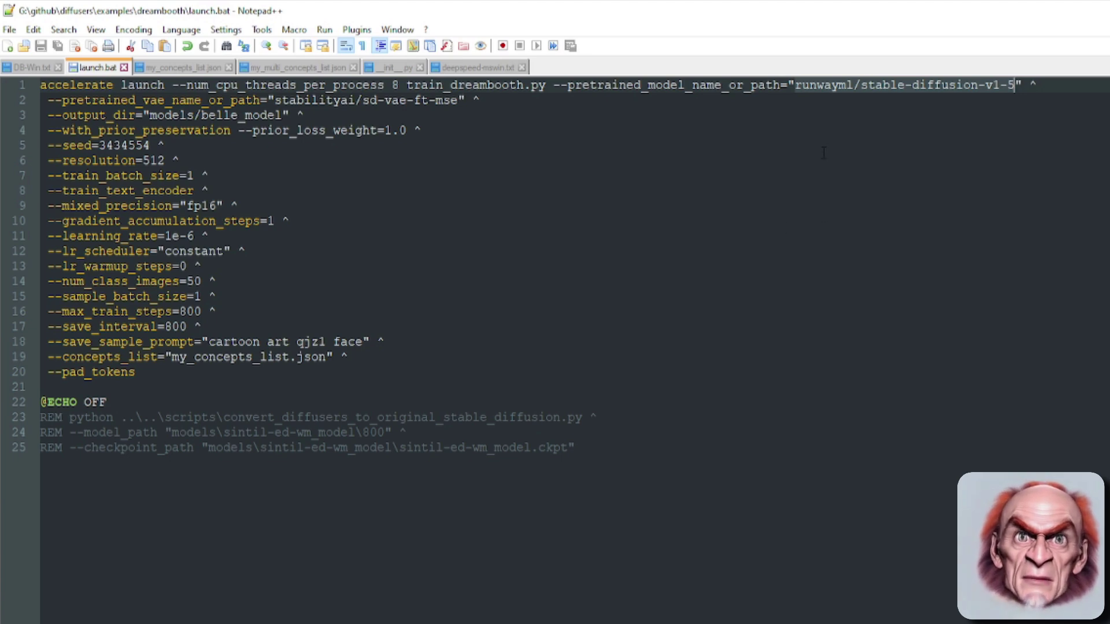
# - Insert the local directory prefix "/you/dir/" before runwayml/stable-diffusion-v1-5 in the pretrained model path
pyautogui.click(807, 133)
pyautogui.click(795, 84)
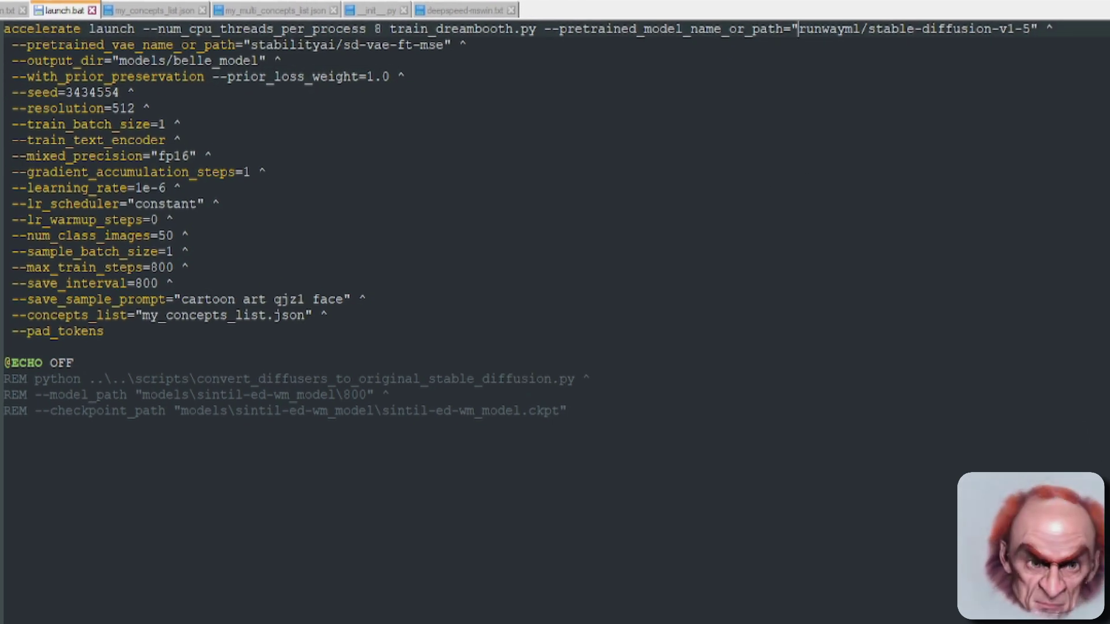
pyautogui.write('/you/di')
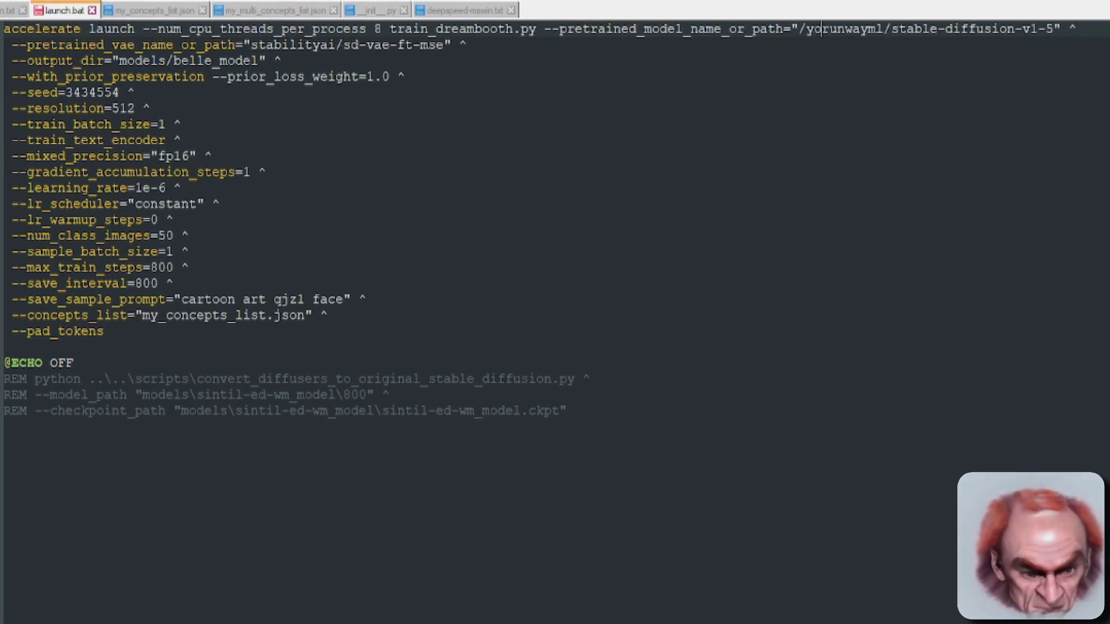
pyautogui.write('r/')
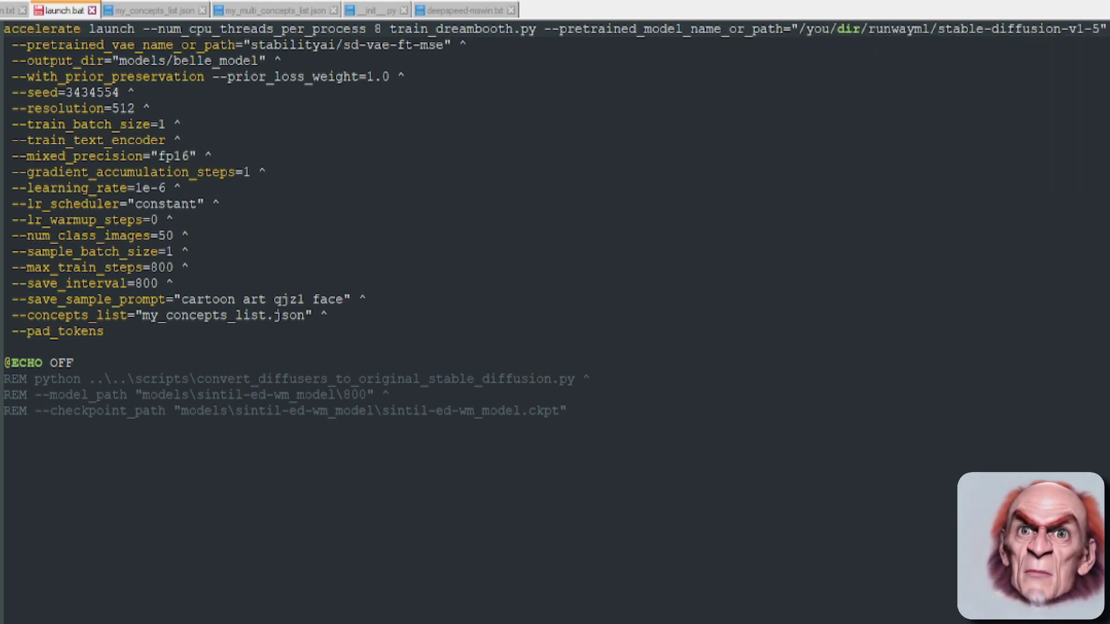
# - Remove the "/you/dir/" prefix from the pretrained model path in the first line of launch.bat
pyautogui.press('Left')
pyautogui.press('Left')
pyautogui.press('Left')
pyautogui.press('Left')
pyautogui.press('Left')
pyautogui.press('Left')
pyautogui.press('Left')
pyautogui.press('Left')
pyautogui.press('Left')
pyautogui.press('Left')
pyautogui.press('Left')
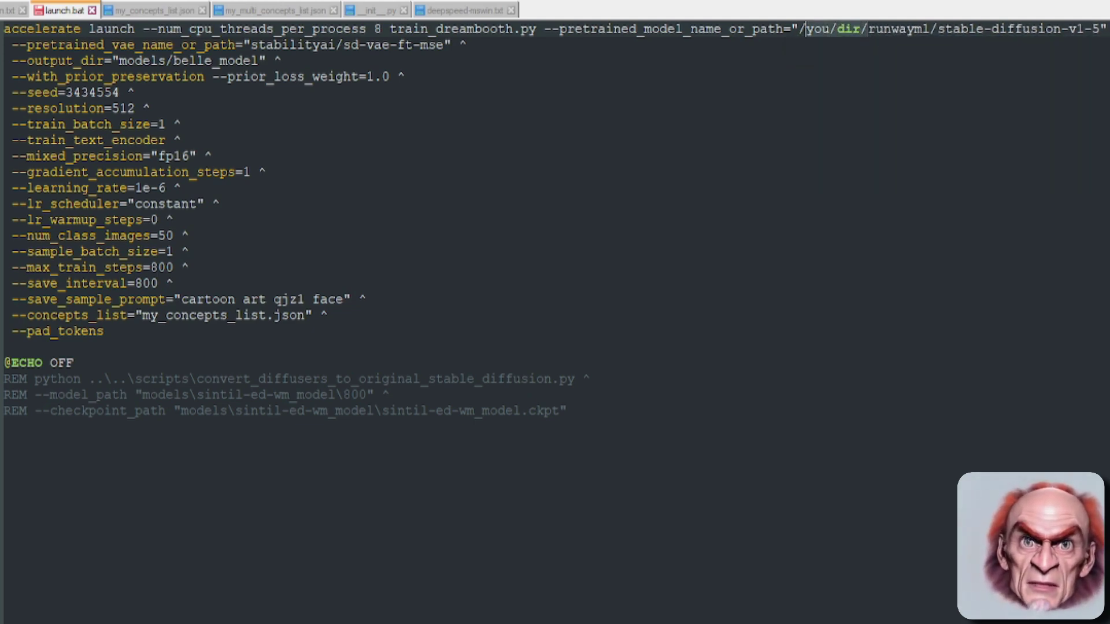
pyautogui.press('Right')
pyautogui.press('Right')
pyautogui.press('Right')
pyautogui.press('Delete')
pyautogui.press('Delete')
pyautogui.press('Delete')
pyautogui.press('Delete')
pyautogui.press('Delete')
pyautogui.press('Delete')
pyautogui.press('Delete')
pyautogui.press('Delete')
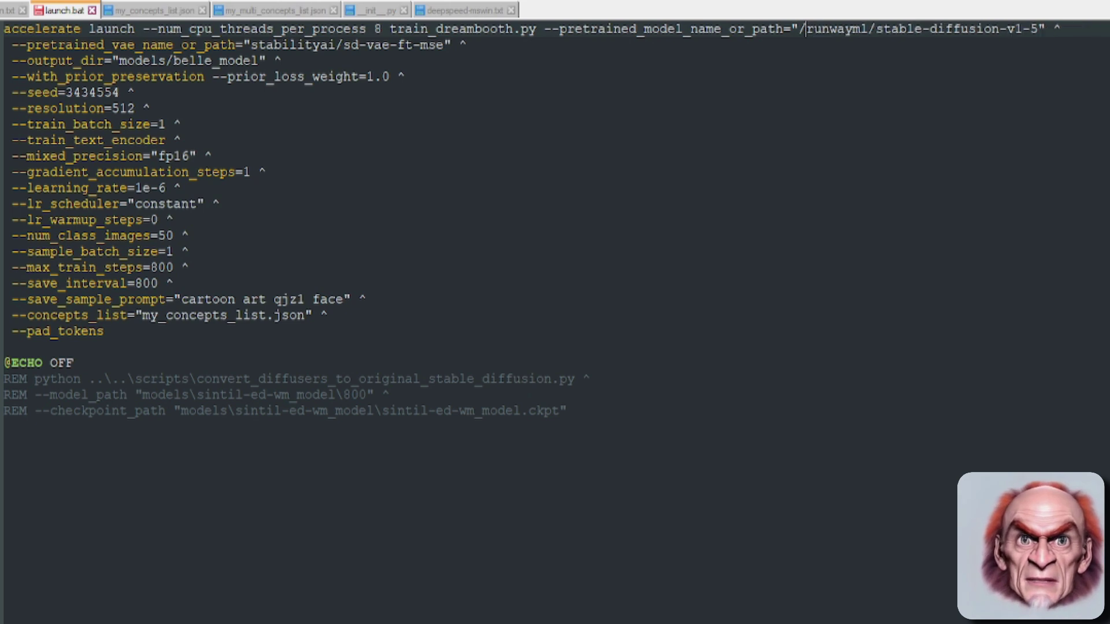
pyautogui.press('BackSpace')
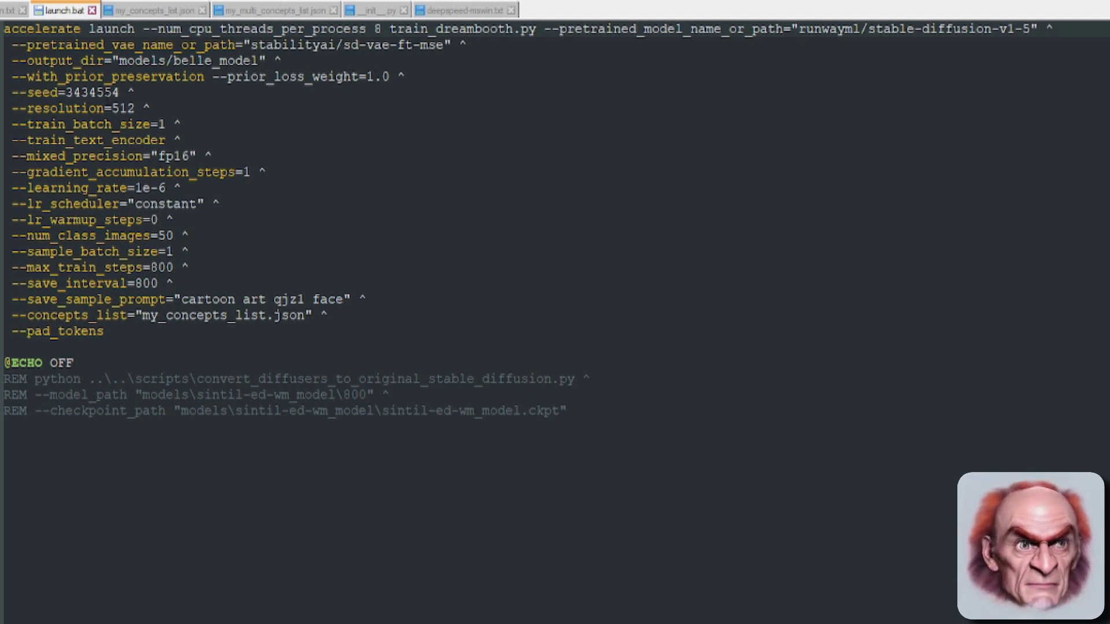
# - Highlight the seed value 3434554 and the train_text_encoder option in launch.bat
pyautogui.doubleClick(92, 92)
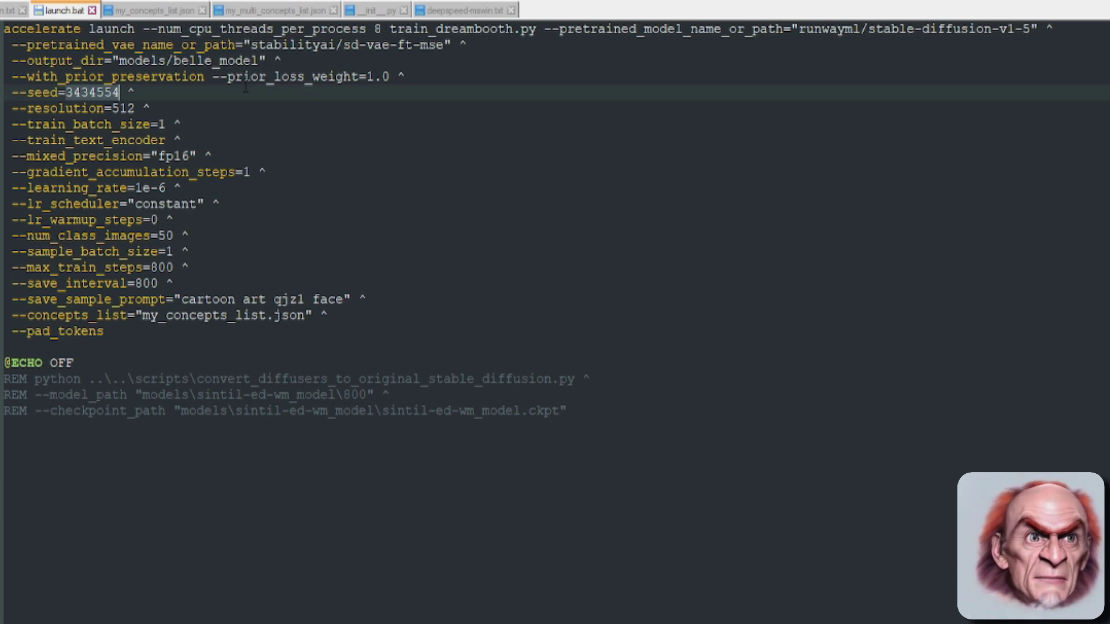
pyautogui.doubleClick(63, 141)
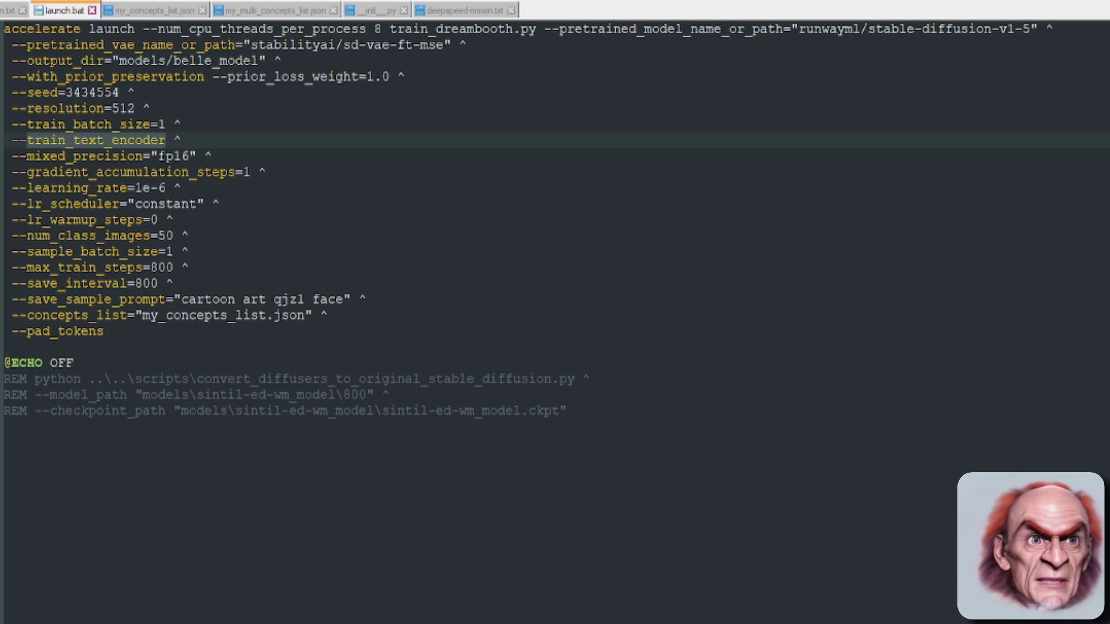
# - Point out the mixed precision, learning rate, sample batch size and maximum training steps settings in launch.bat
pyautogui.click(166, 156)
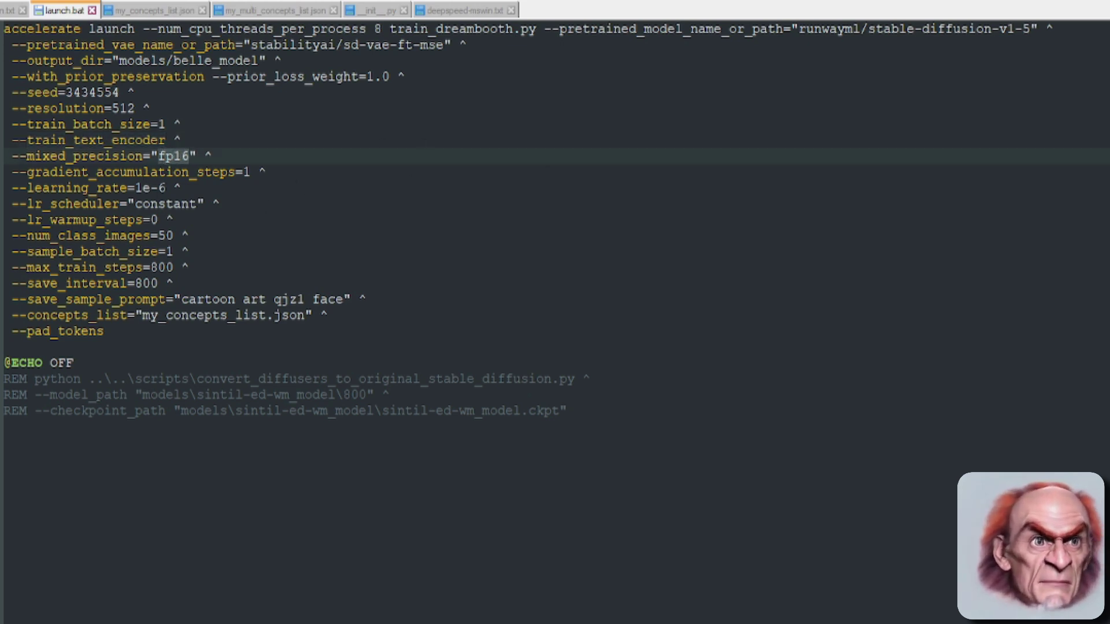
pyautogui.moveTo(134, 188); pyautogui.dragTo(166, 187)
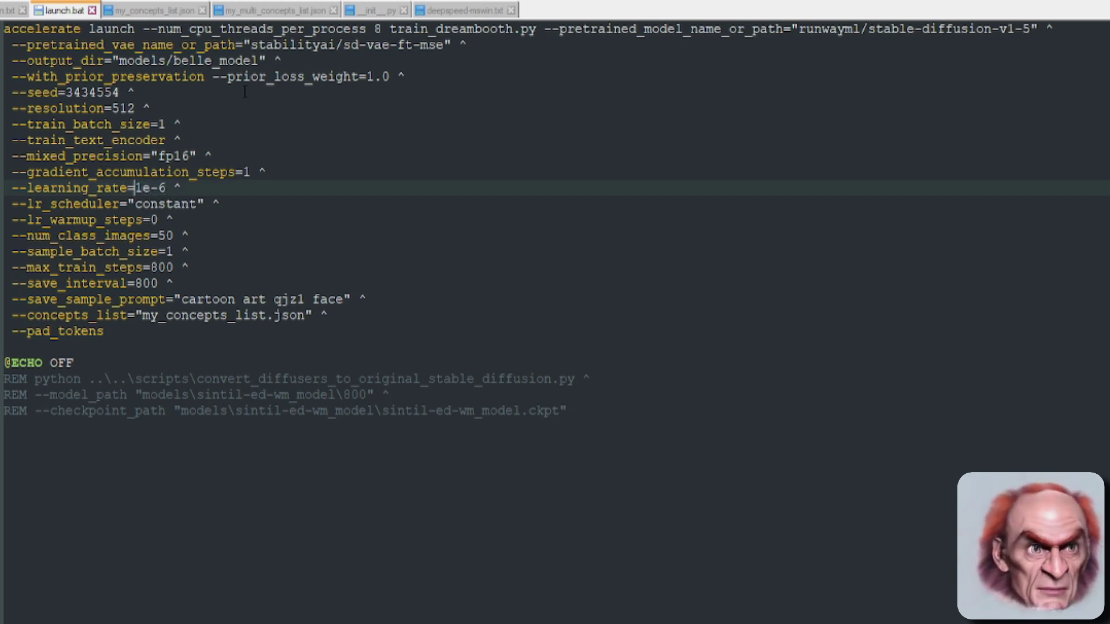
pyautogui.write('5')
pyautogui.hotkey('ctrl', 'z')
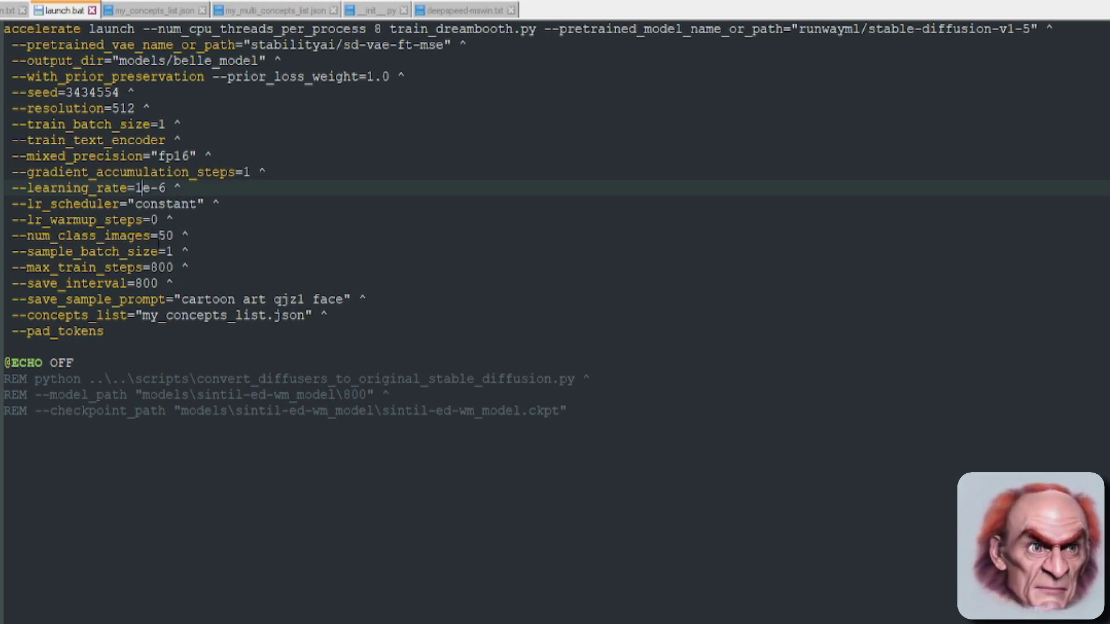
pyautogui.click(167, 252)
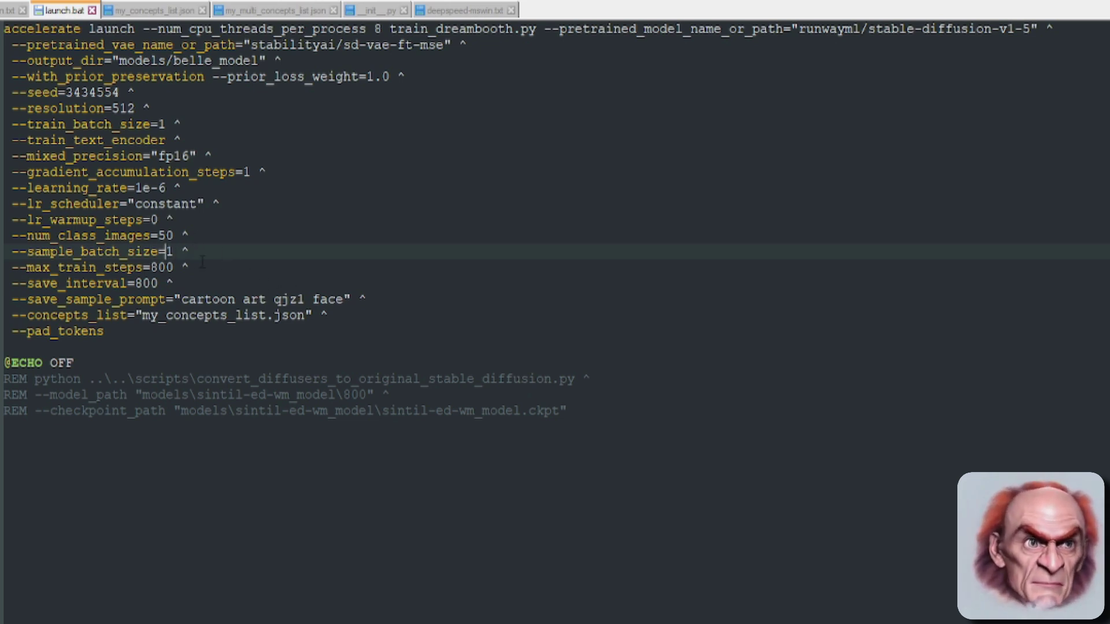
pyautogui.doubleClick(161, 267)
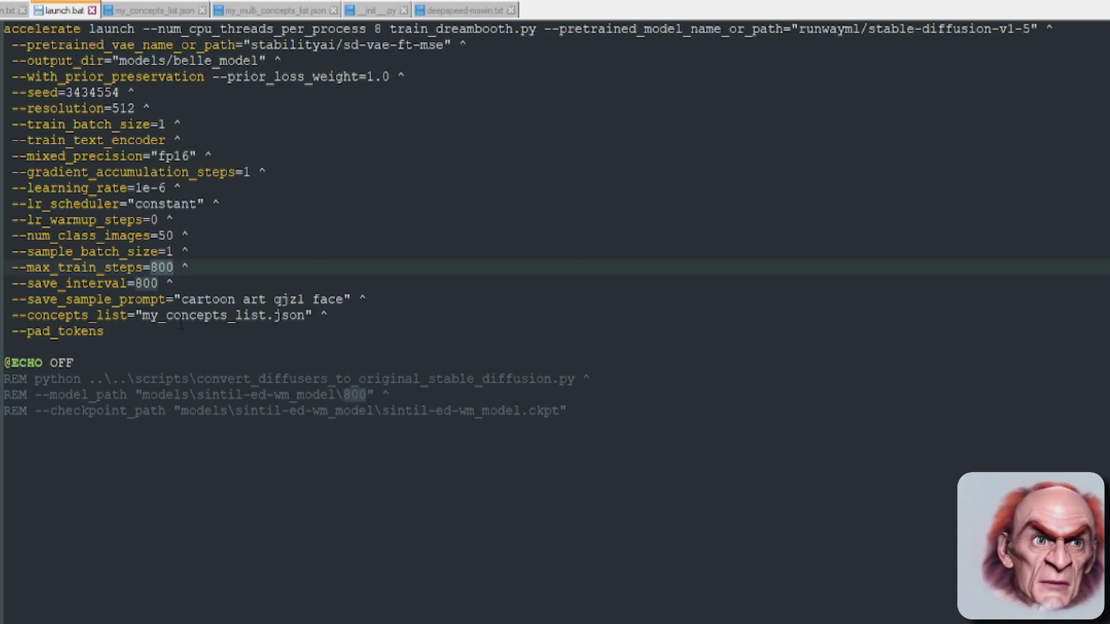
# - Try a save interval of 400 in launch.bat, restore it to 800 and save the file
pyautogui.click(141, 288)
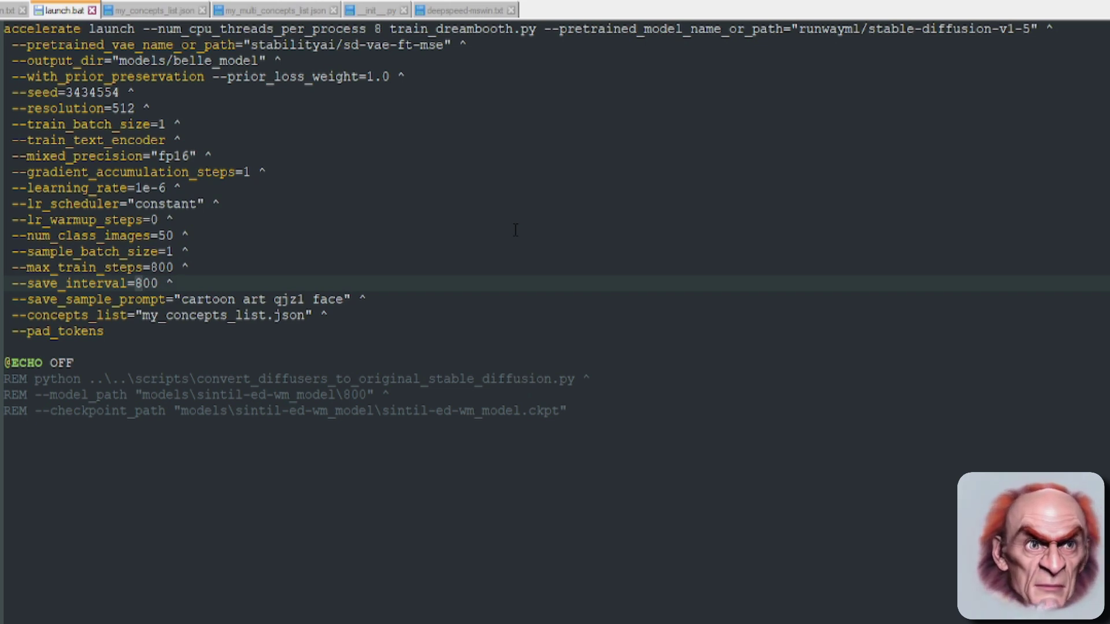
pyautogui.press('Left')
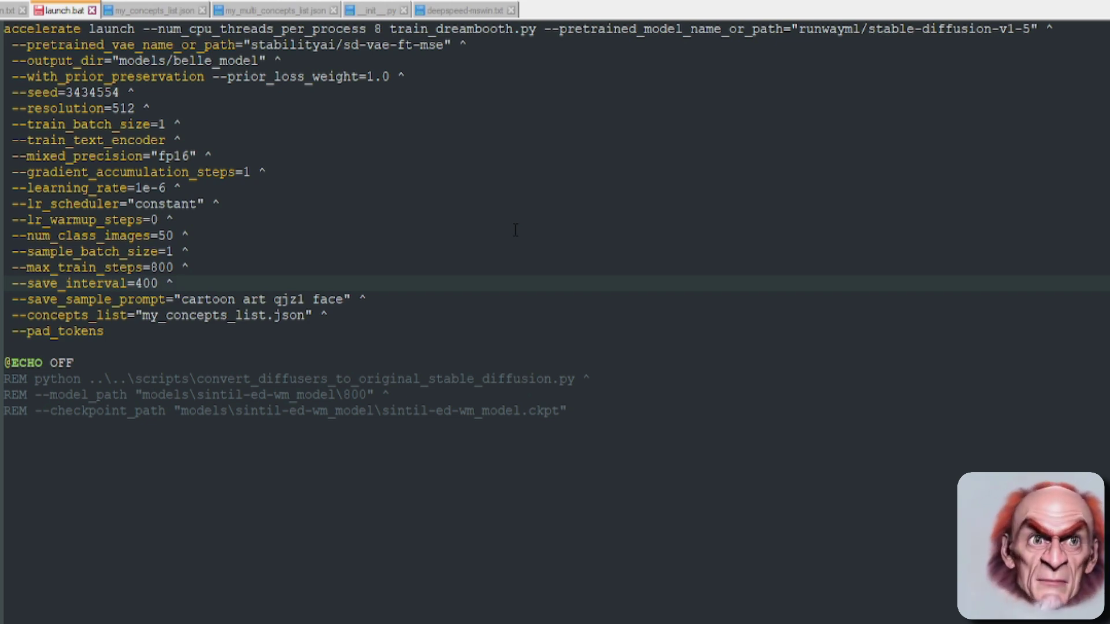
pyautogui.press('BackSpace')
pyautogui.write('8')
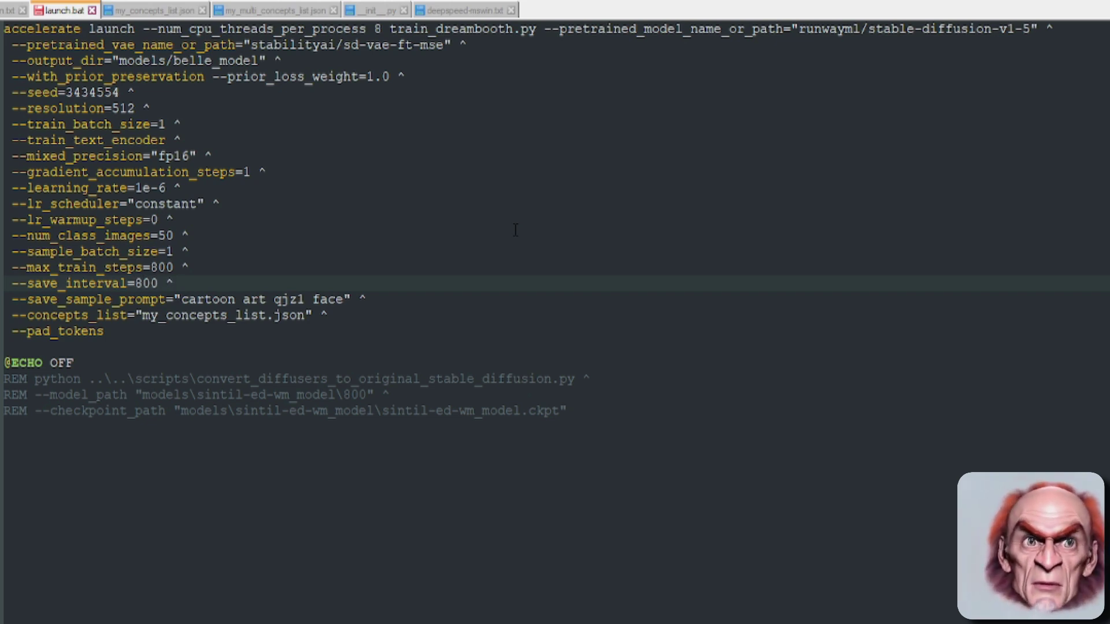
pyautogui.hotkey('ctrl', 's')
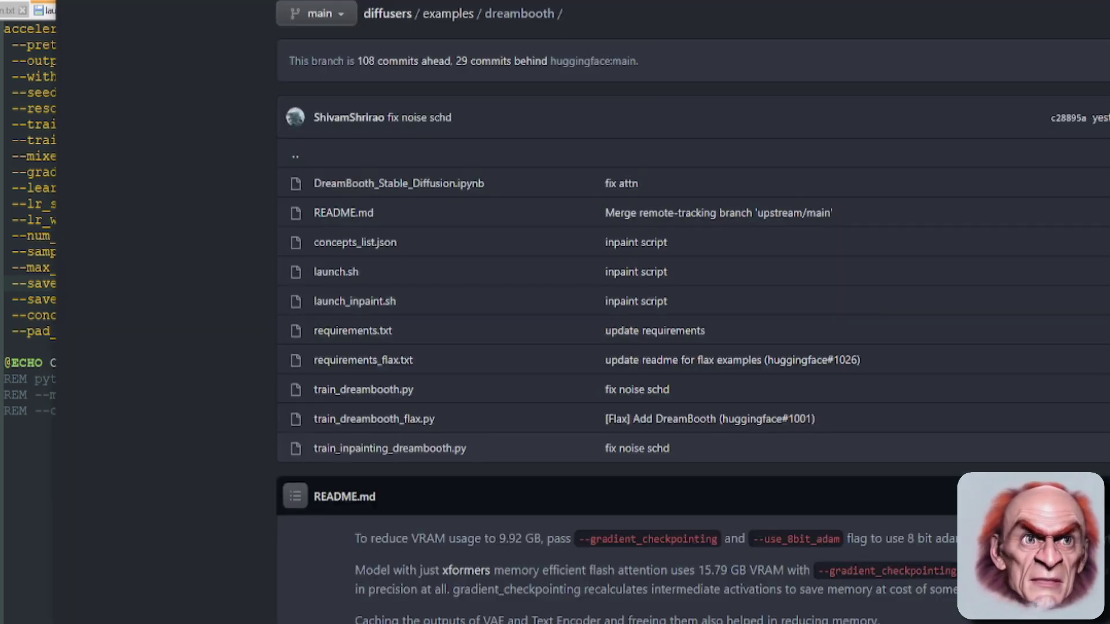
# - Find and highlight convert_diffusers_to_original_stable_diffusion.py in the scripts folder of the diffusers GitHub repository, and return to launch.bat
pyautogui.click(387, 13)
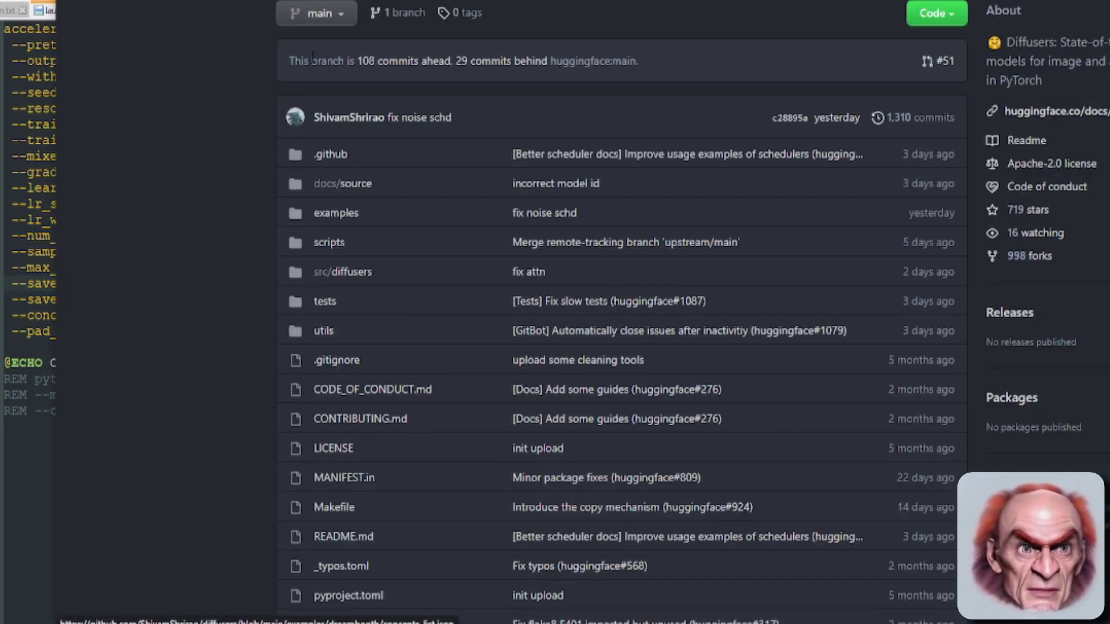
pyautogui.click(329, 250)
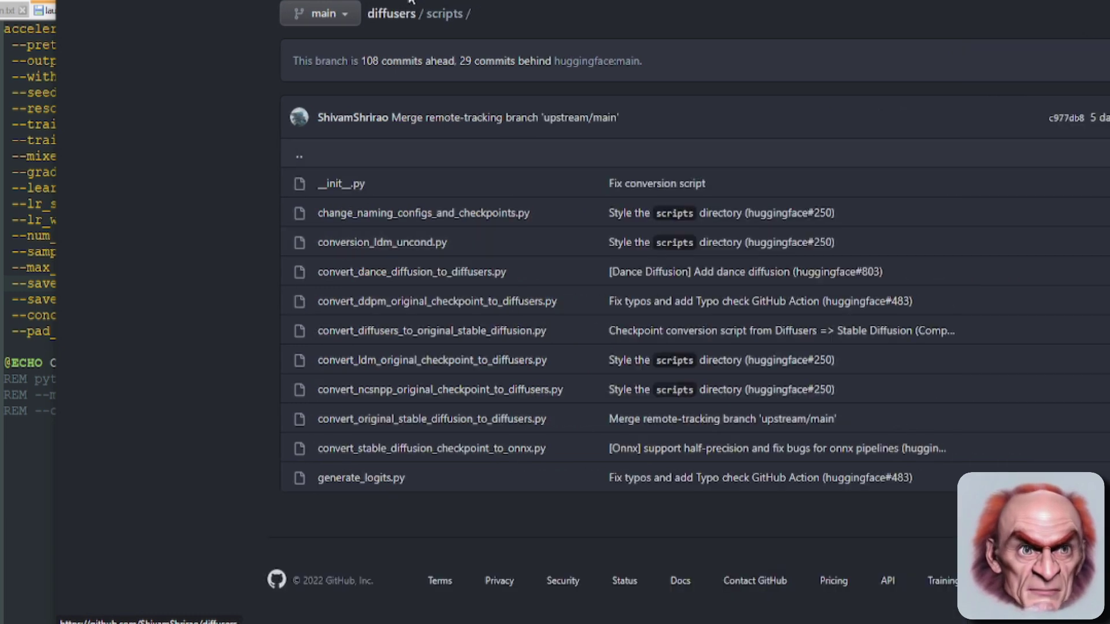
pyautogui.moveTo(319, 335); pyautogui.dragTo(550, 339)
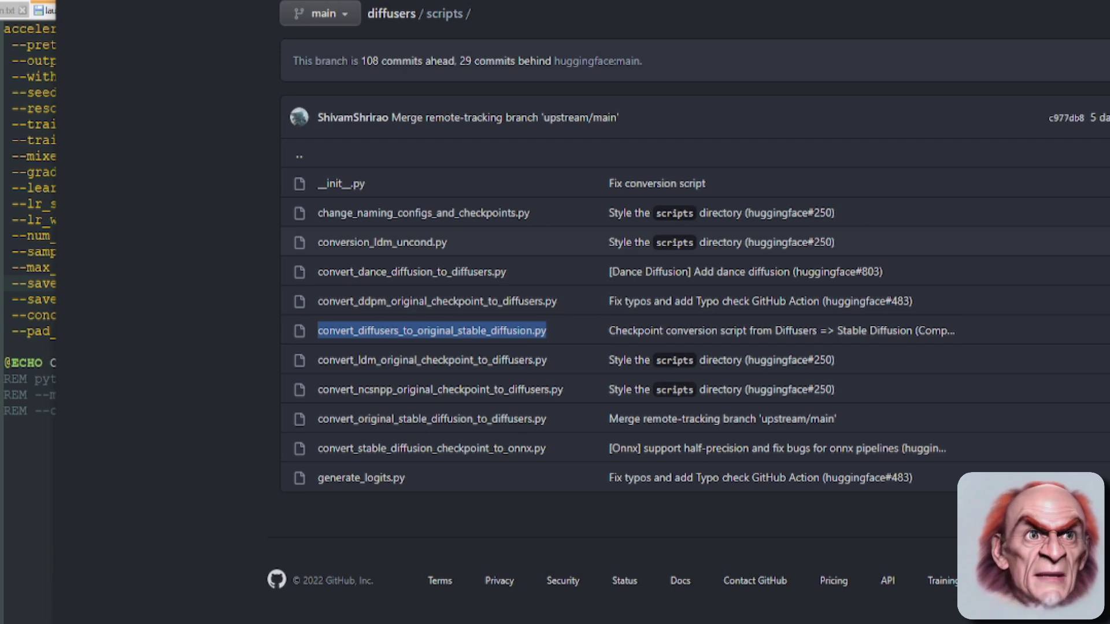
pyautogui.hotkey('alt', 'Left')
pyautogui.hotkey('alt', 'Tab')
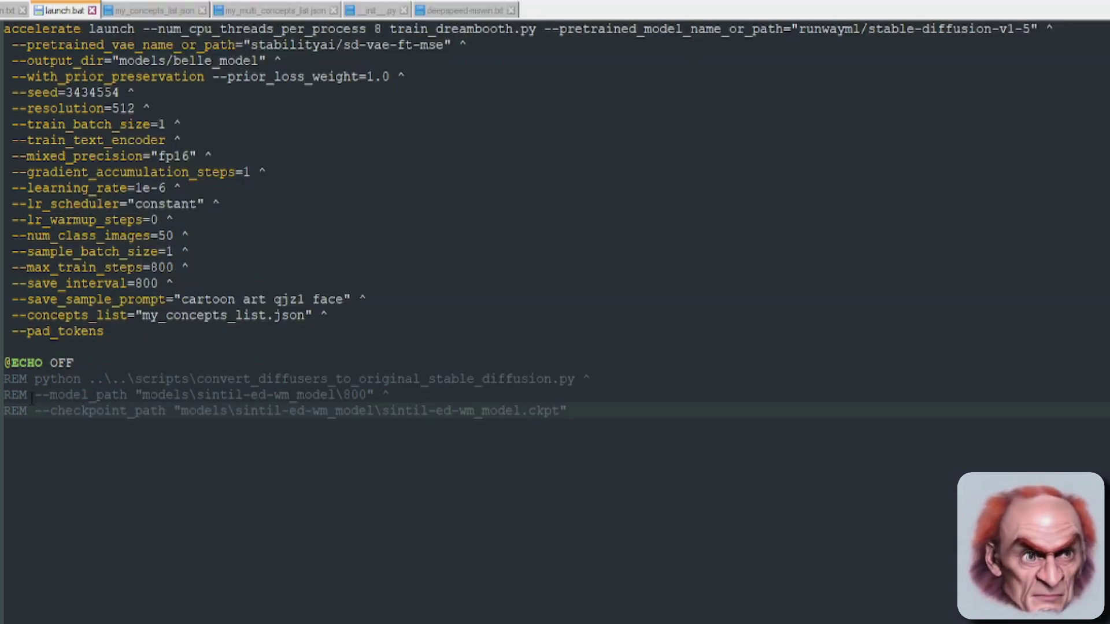
# - Highlight the --model_path and --checkpoint_path arguments in the commented-out conversion command of launch.bat
pyautogui.moveTo(34, 395); pyautogui.dragTo(373, 398)
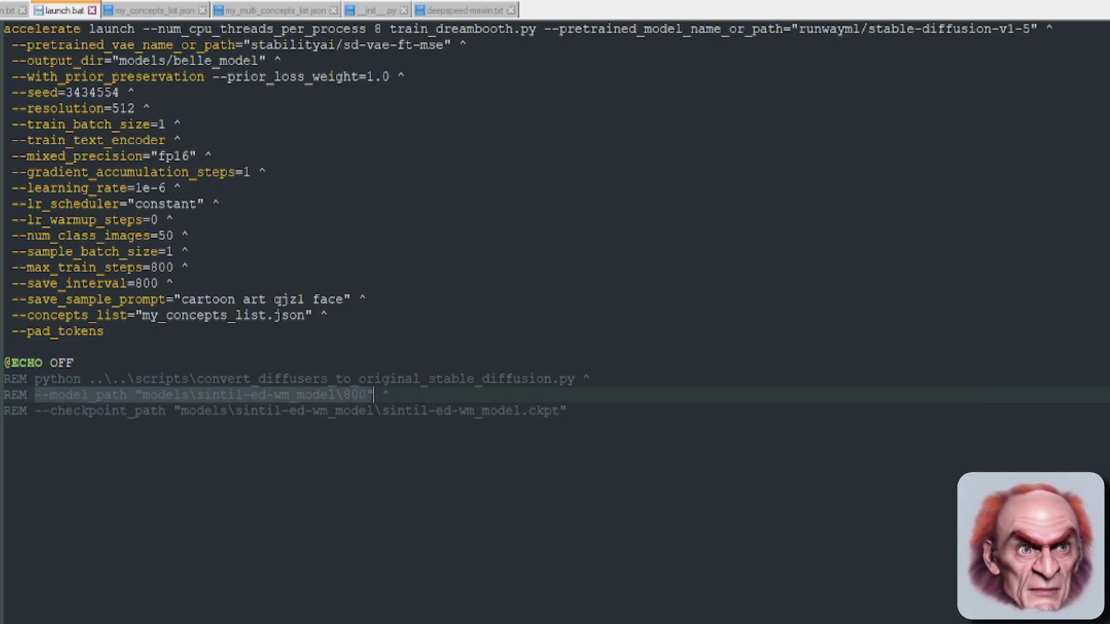
pyautogui.click(572, 411)
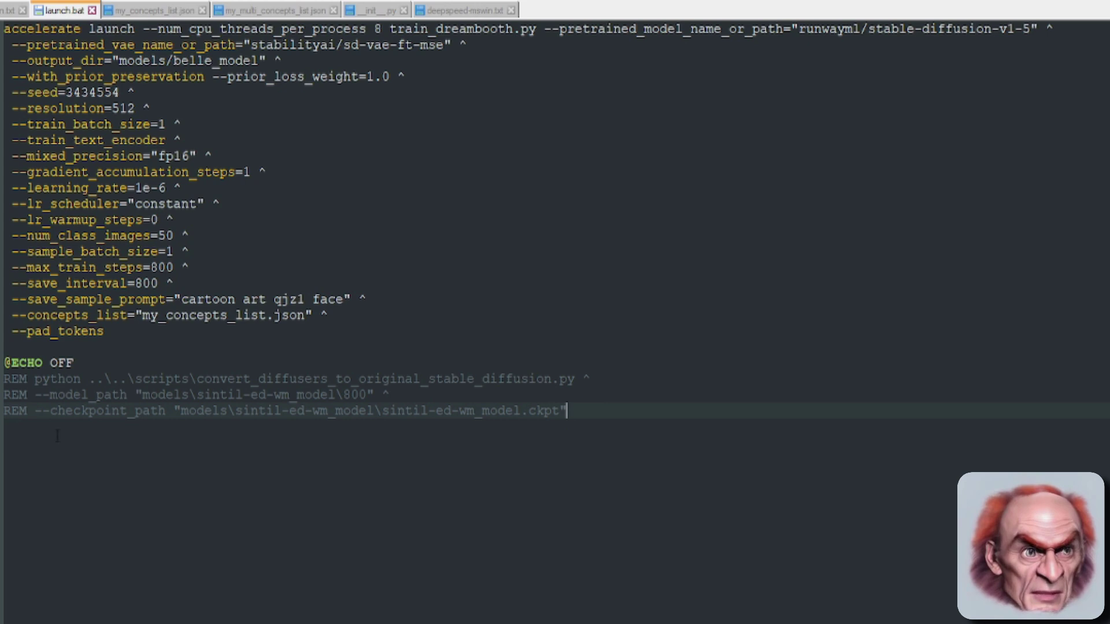
pyautogui.moveTo(36, 411); pyautogui.dragTo(581, 413)
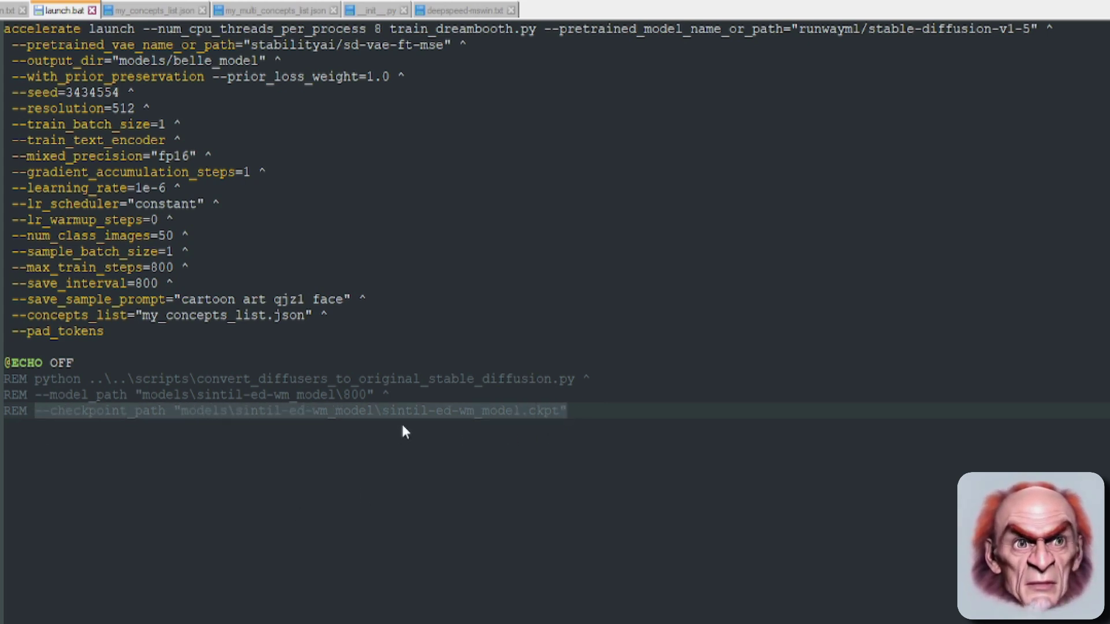
pyautogui.click(353, 449)
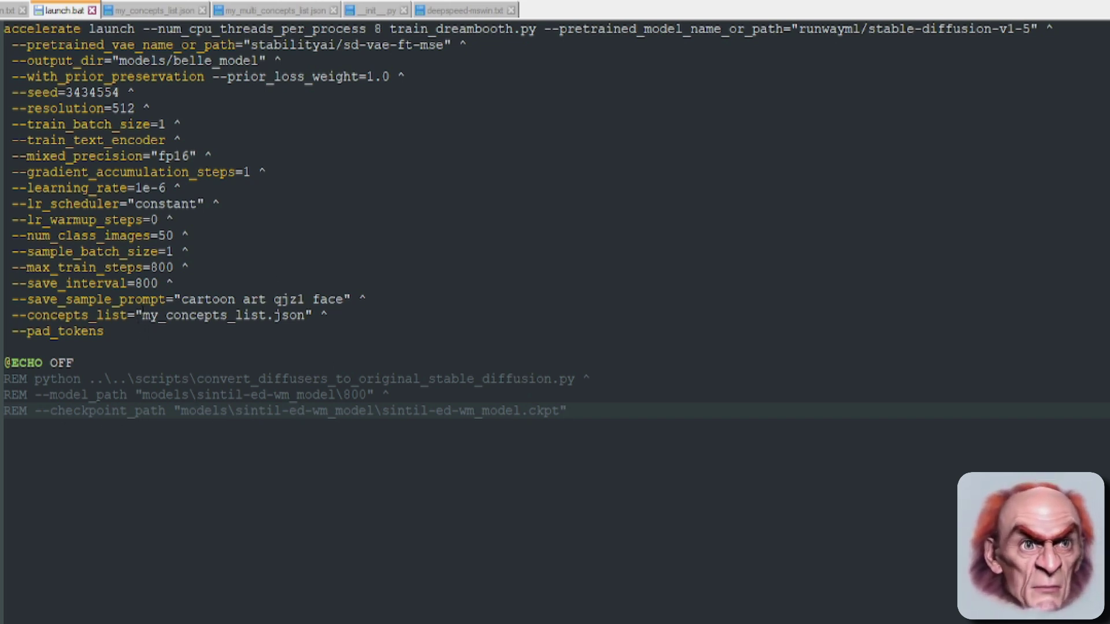
# - Highlight my_concepts_list.json in launch.bat, open that file, and view the sample concepts_list.json in the repository's examples/dreambooth folder
pyautogui.moveTo(142, 315); pyautogui.dragTo(305, 315)
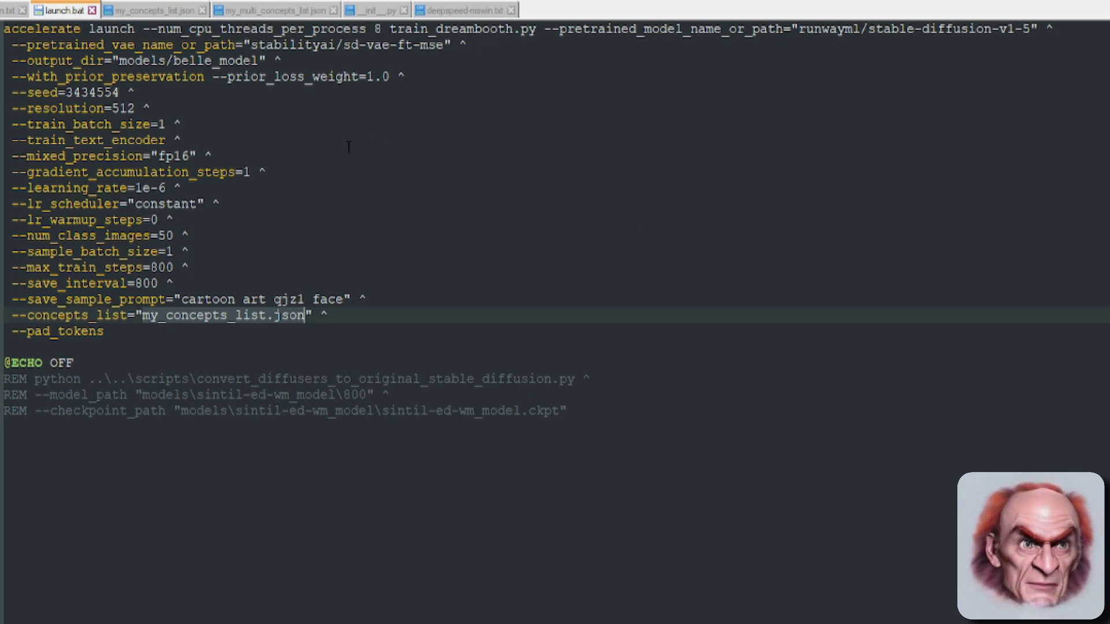
pyautogui.click(145, 9)
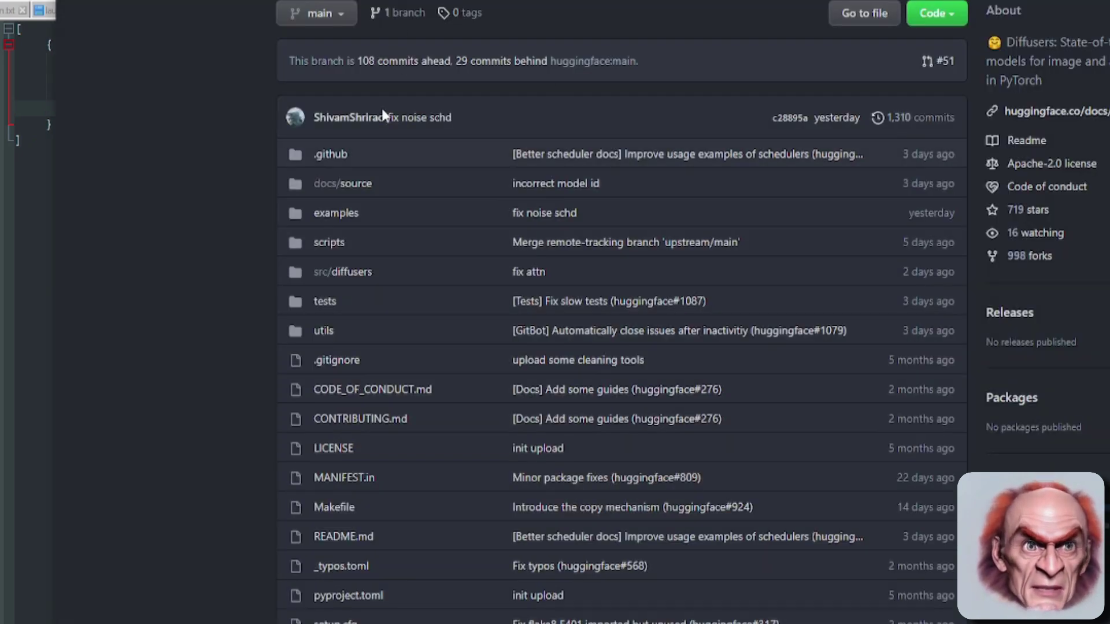
pyautogui.click(204, 214)
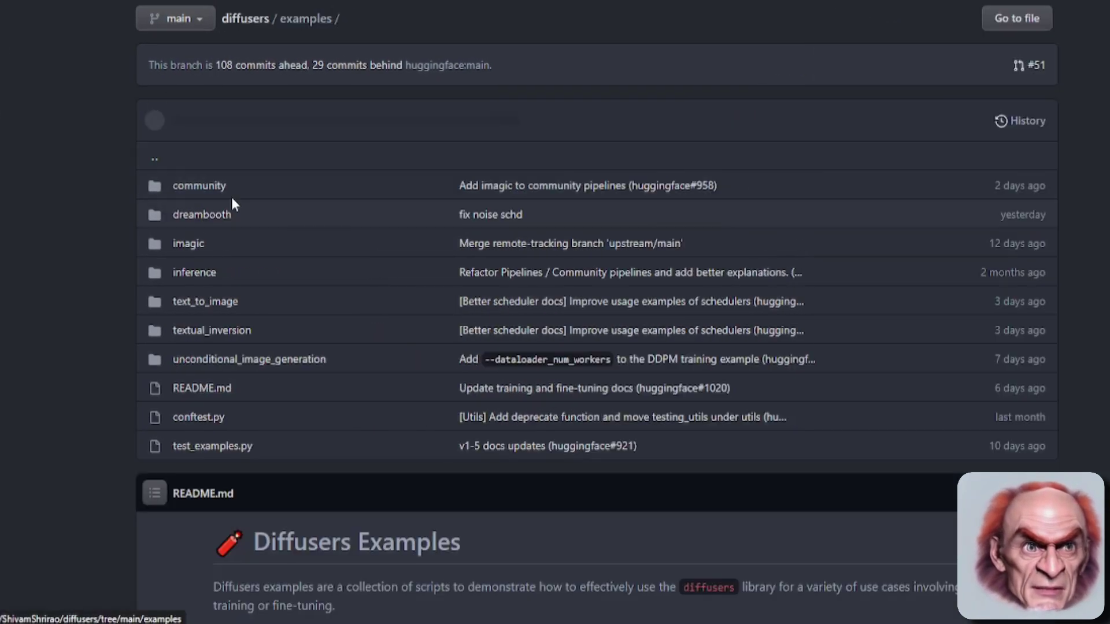
pyautogui.click(202, 214)
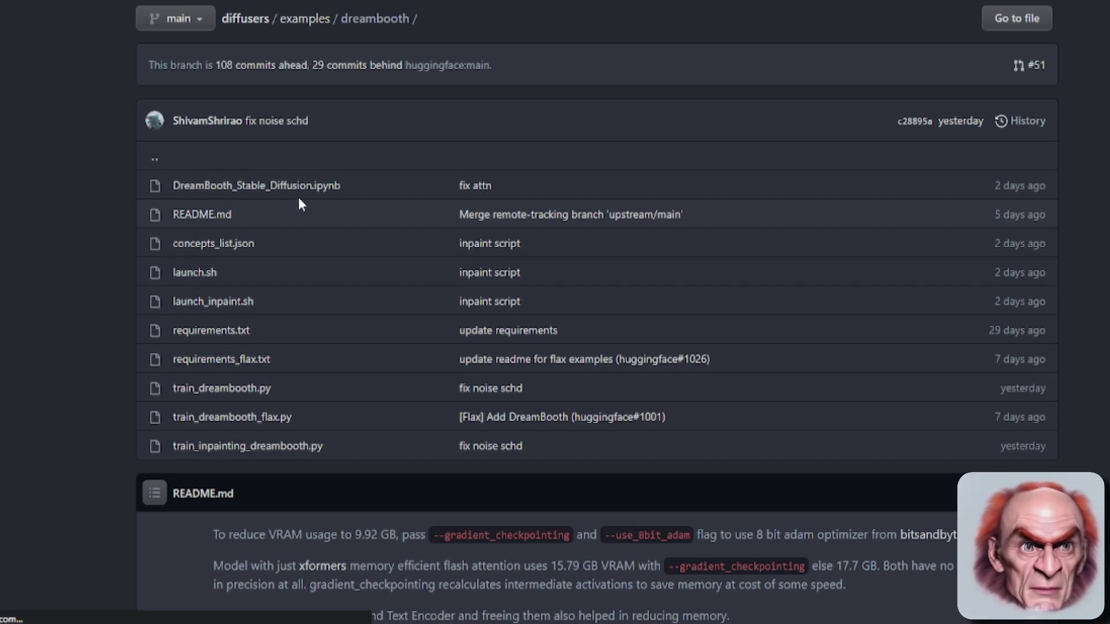
pyautogui.click(247, 242)
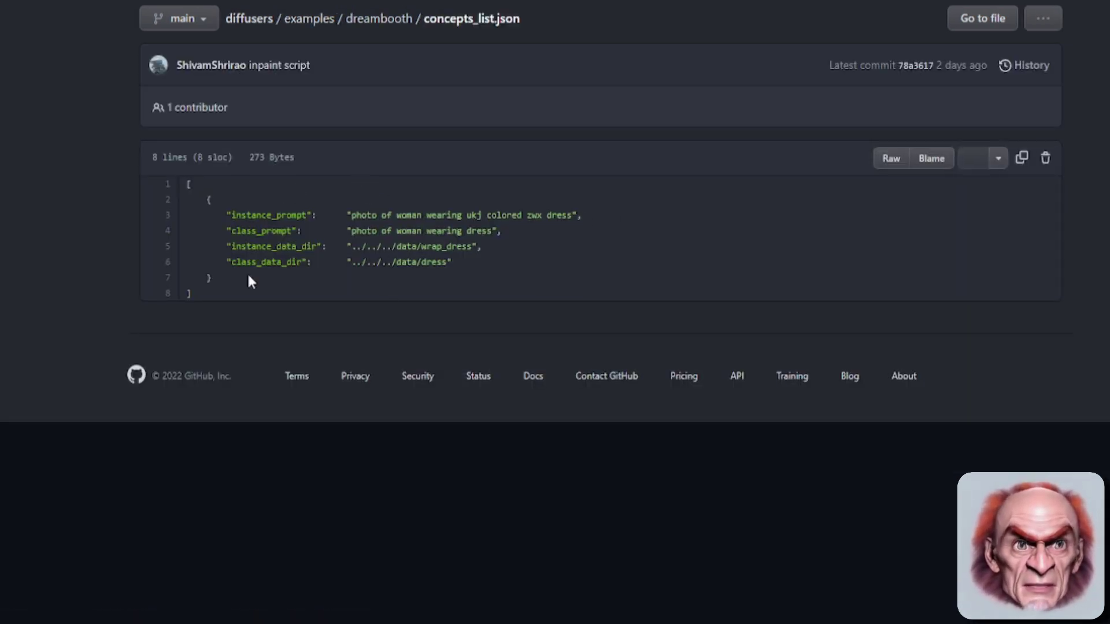
pyautogui.hotkey('alt', 'Left')
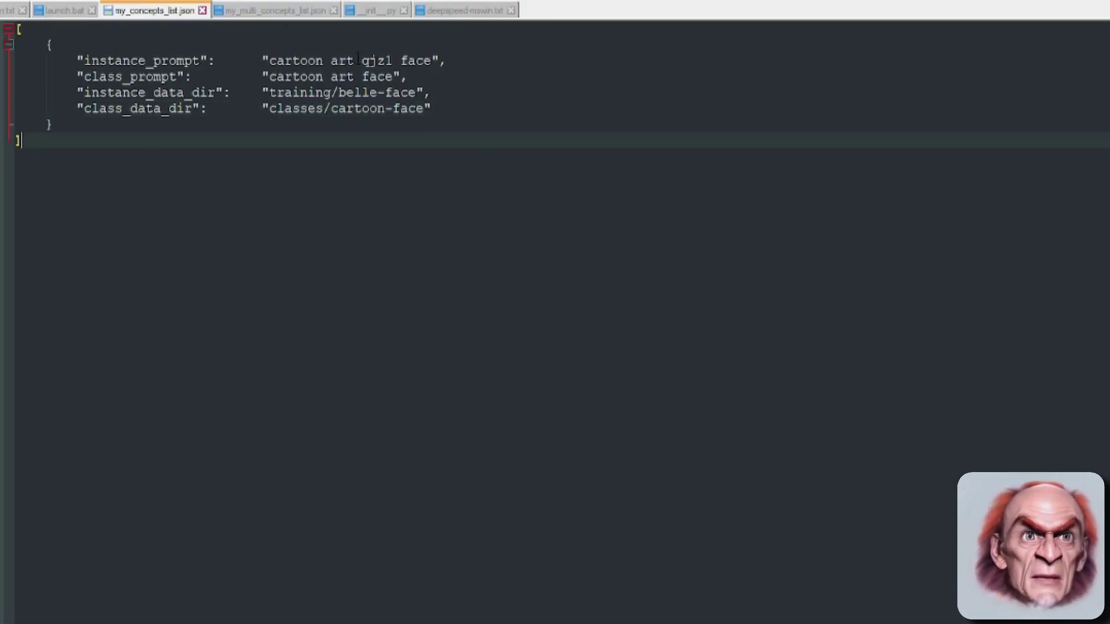
# - Highlight the instance prompt, class prompt and instance data directory values in my_concepts_list.json
pyautogui.moveTo(269, 61); pyautogui.dragTo(431, 60)
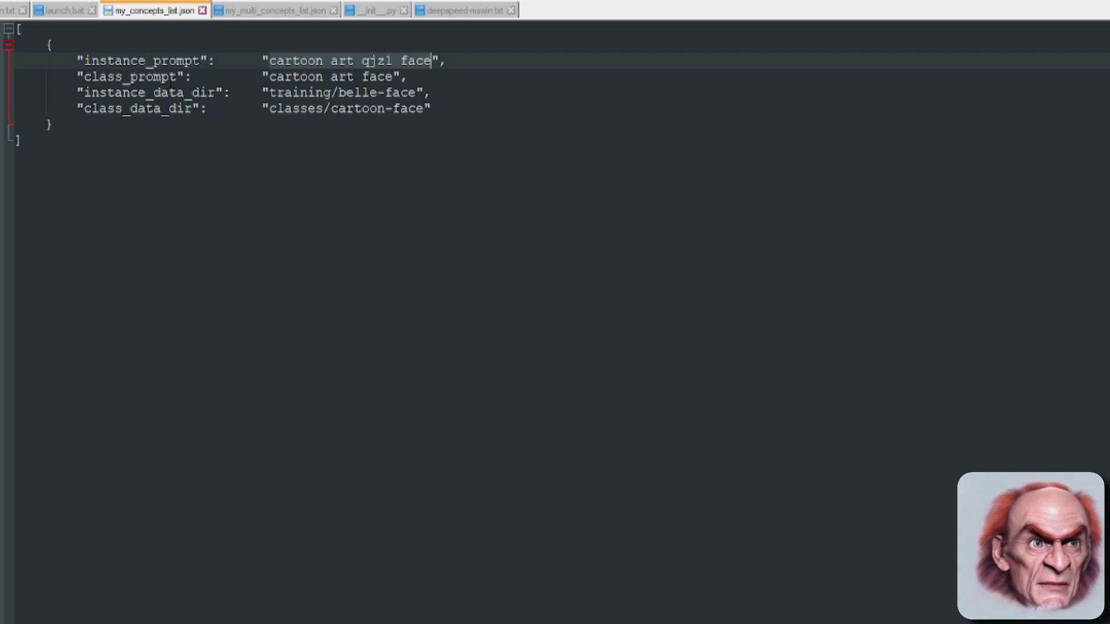
pyautogui.moveTo(270, 77); pyautogui.dragTo(393, 77)
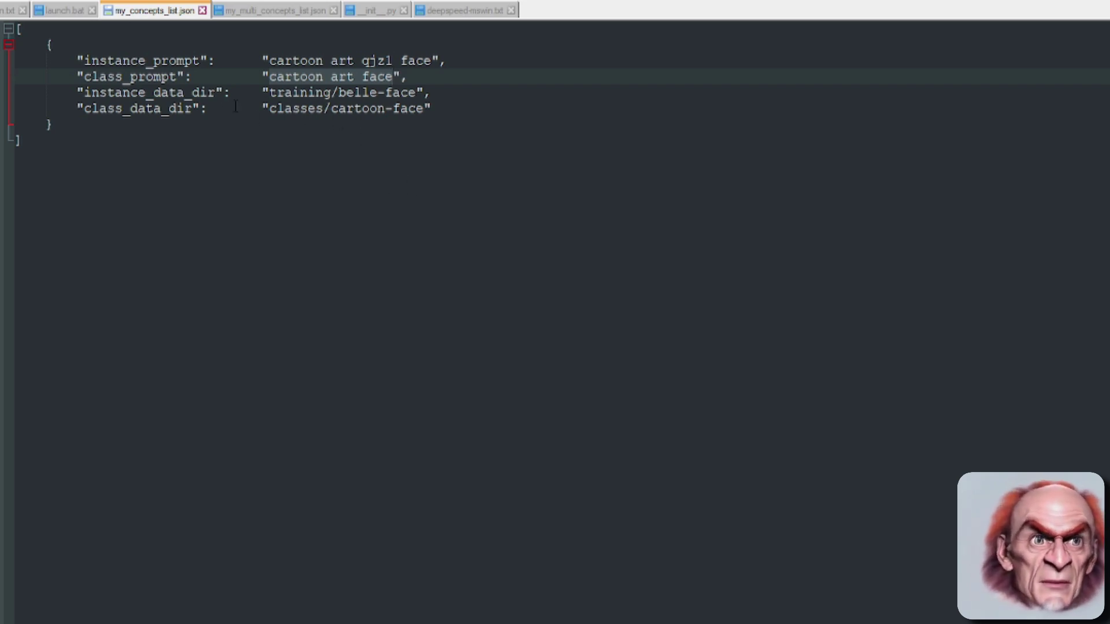
pyautogui.moveTo(269, 92); pyautogui.dragTo(416, 93)
# - Check the preparation notes in DB-Win.txt and highlight the class data directory value in my_concepts_list.json
pyautogui.click(9, 10)
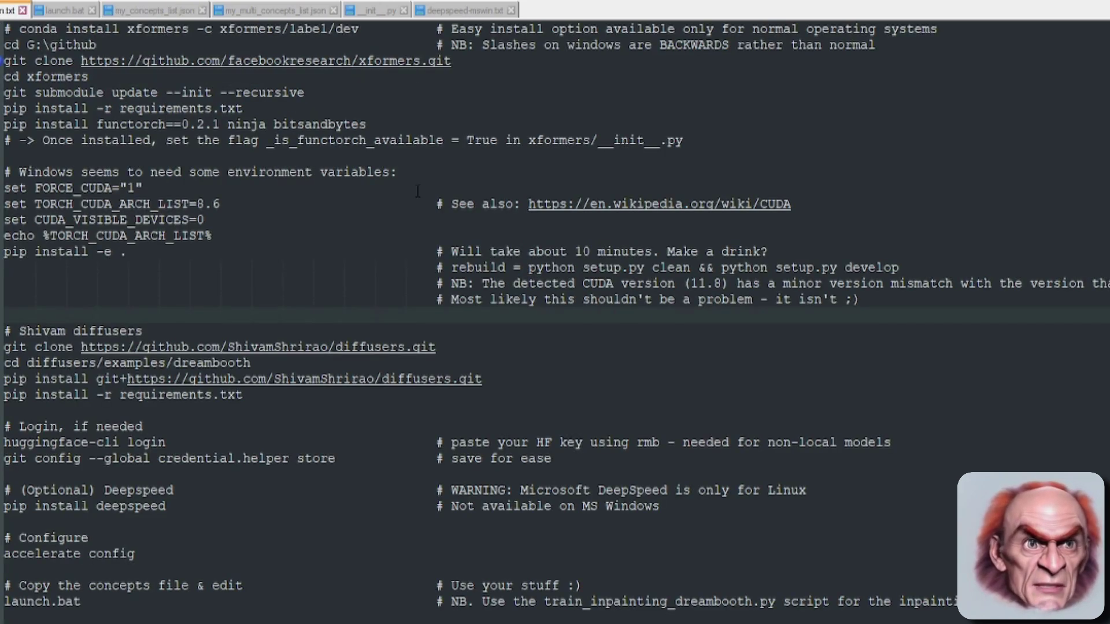
pyautogui.scroll(15, 514, 260)
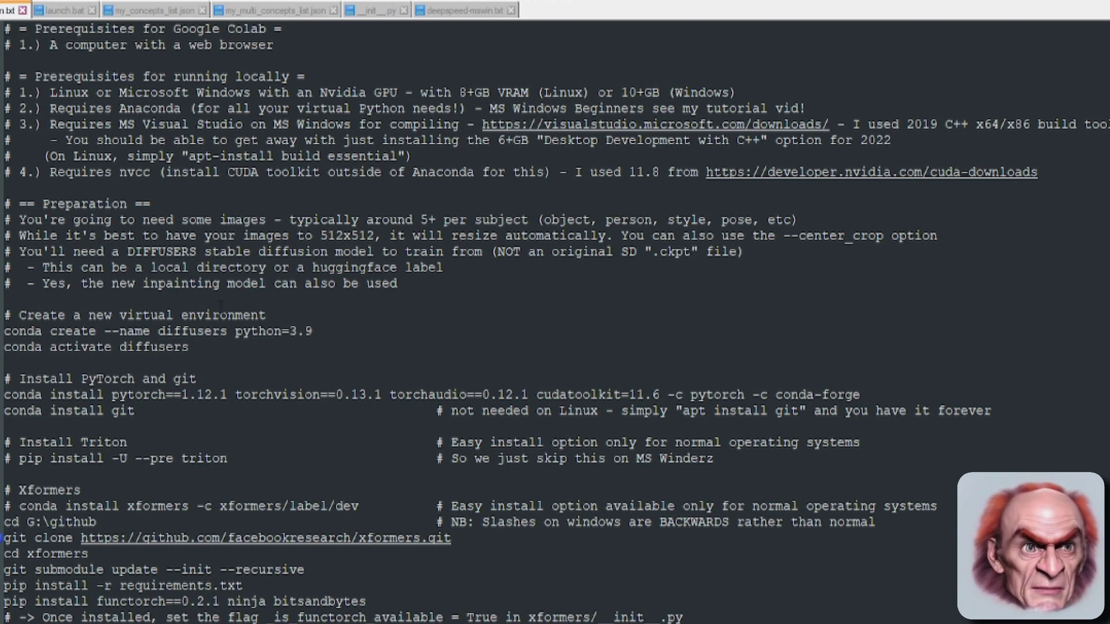
pyautogui.scroll(-10, 555, 316)
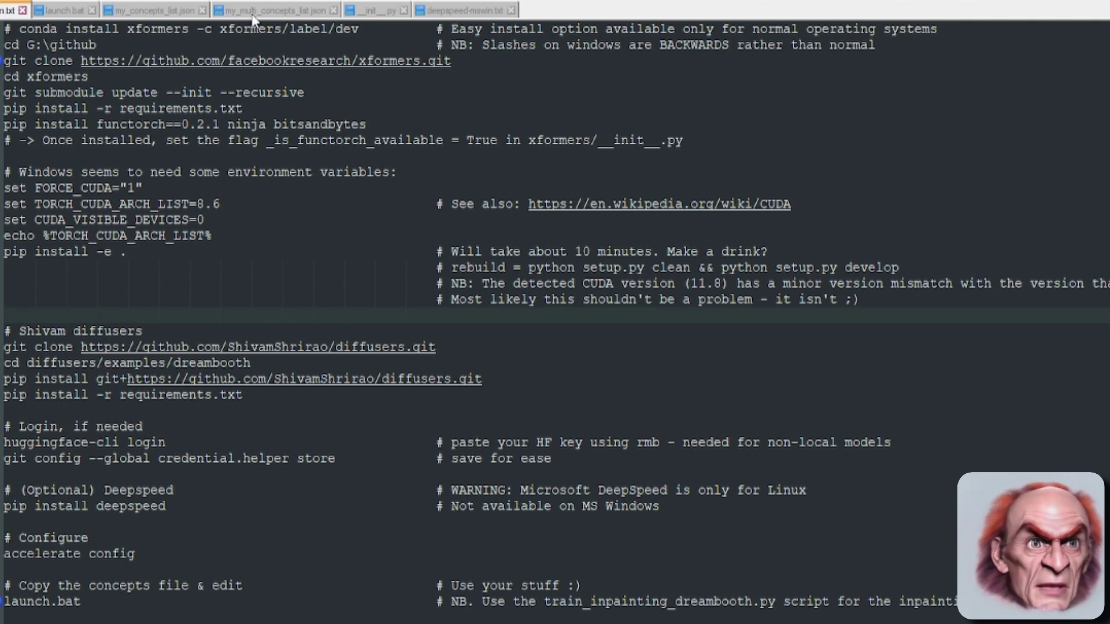
pyautogui.click(157, 13)
pyautogui.moveTo(269, 108); pyautogui.dragTo(429, 109)
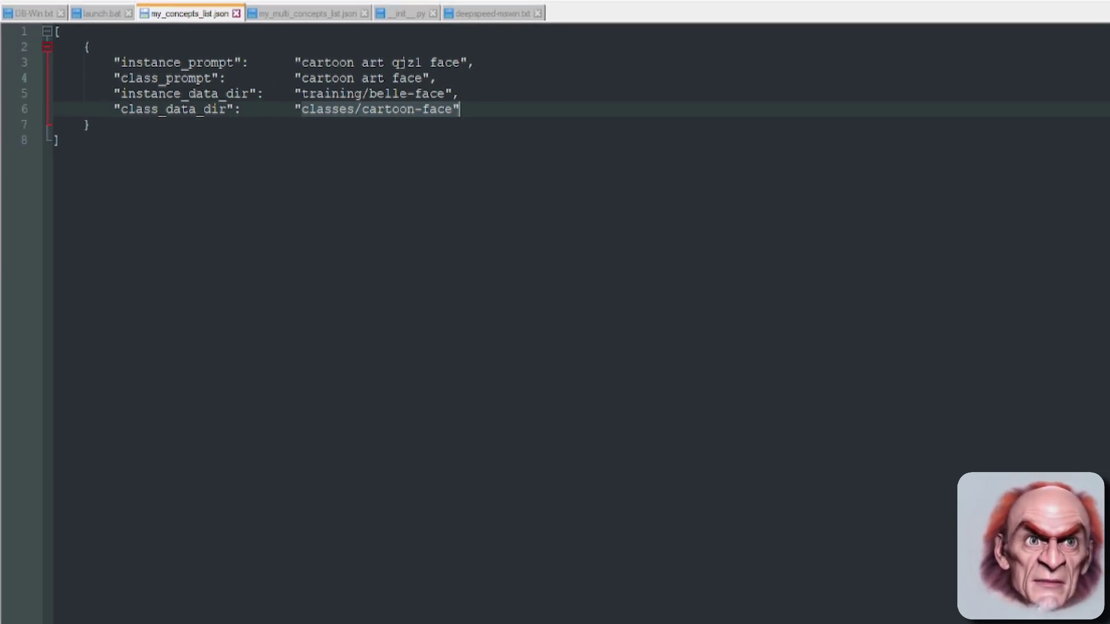
# - Switch to File Explorer and view the belle-face and big-bunny image folders inside the dreambooth training folder
pyautogui.hotkey('alt', 'Tab')
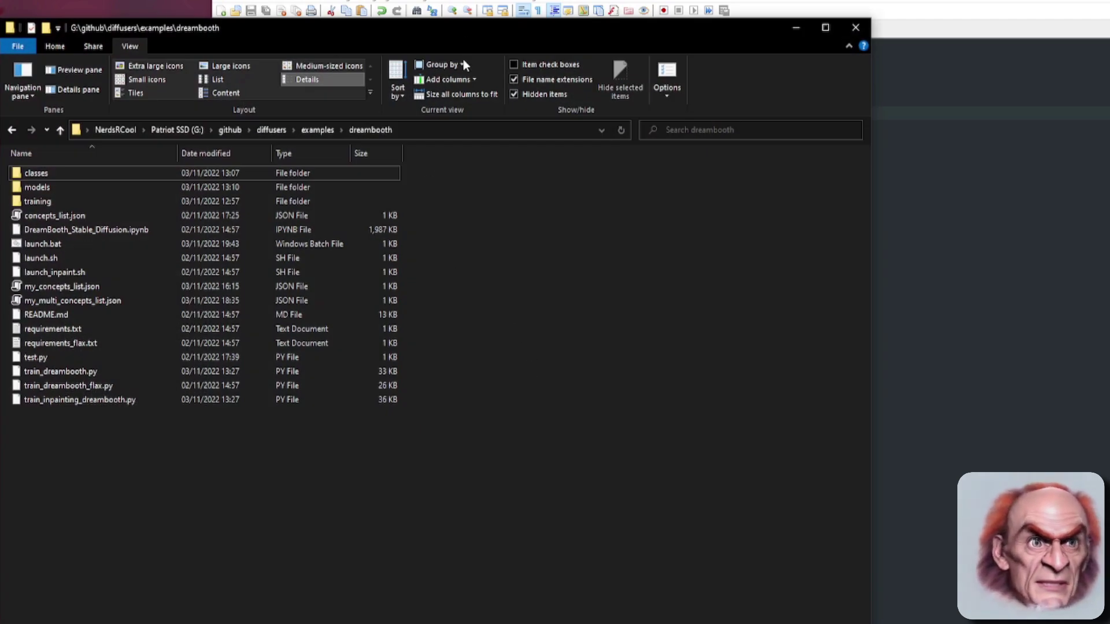
pyautogui.moveTo(464, 31); pyautogui.dragTo(478, 66)
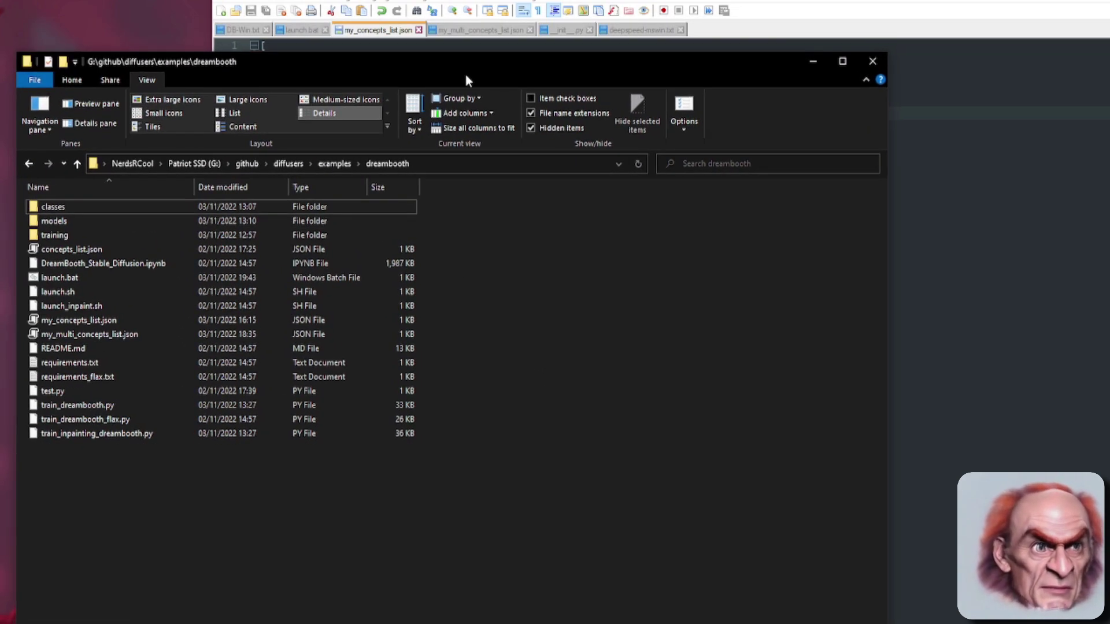
pyautogui.doubleClick(65, 235)
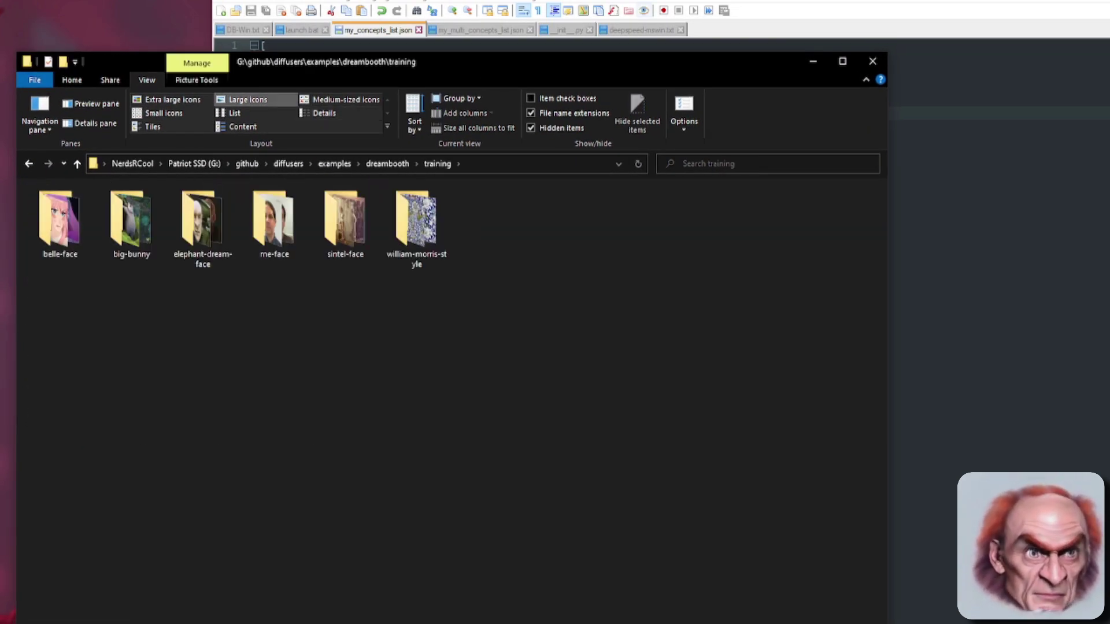
pyautogui.hotkey('alt', 'Tab')
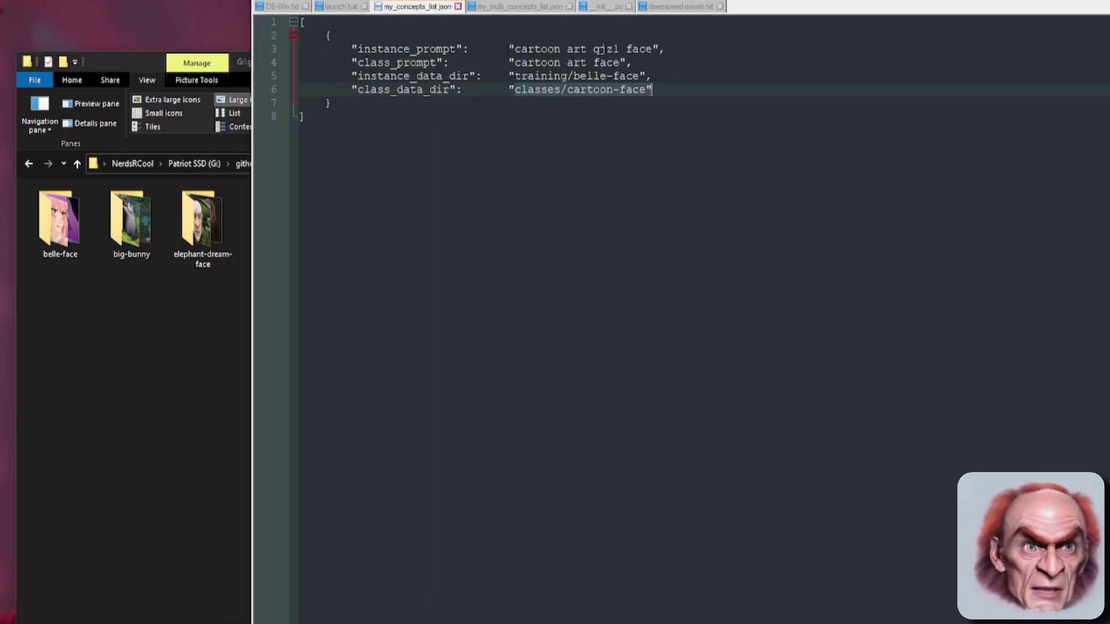
pyautogui.click(50, 284)
pyautogui.doubleClick(57, 225)
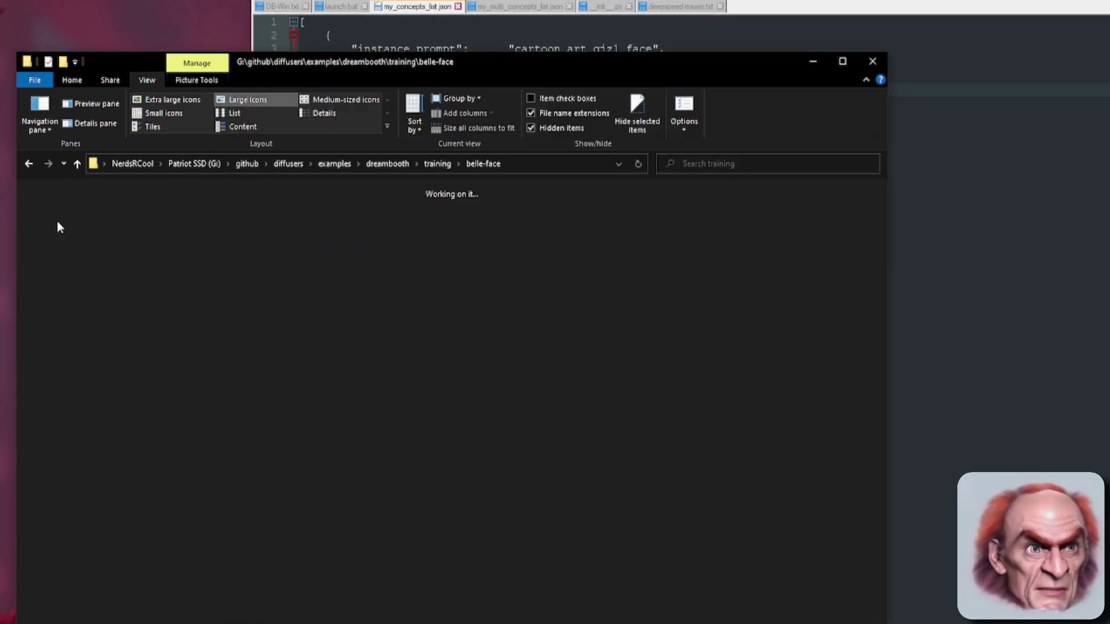
pyautogui.click(27, 163)
pyautogui.doubleClick(146, 224)
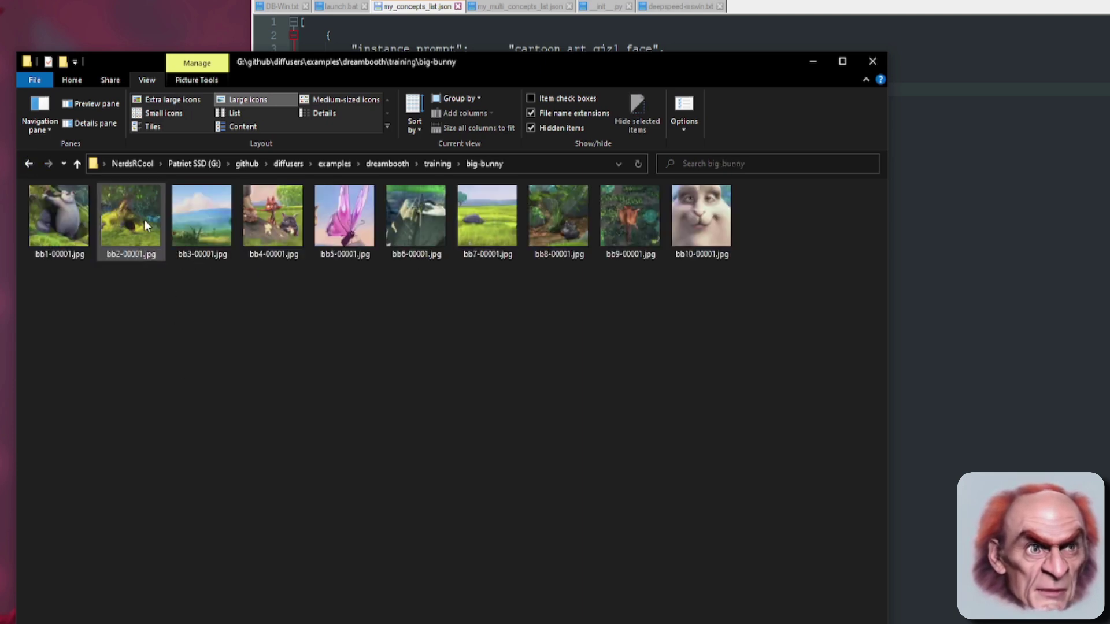
# - View the elephant-dream-face and william-morris-style training image folders, and return to the text editor
pyautogui.click(33, 164)
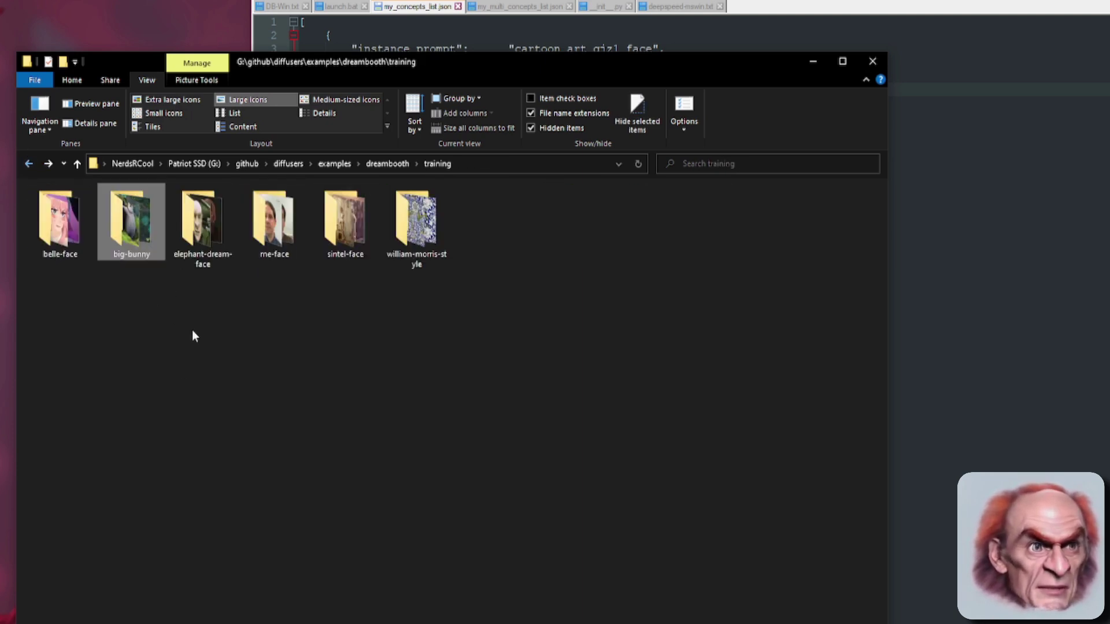
pyautogui.doubleClick(186, 213)
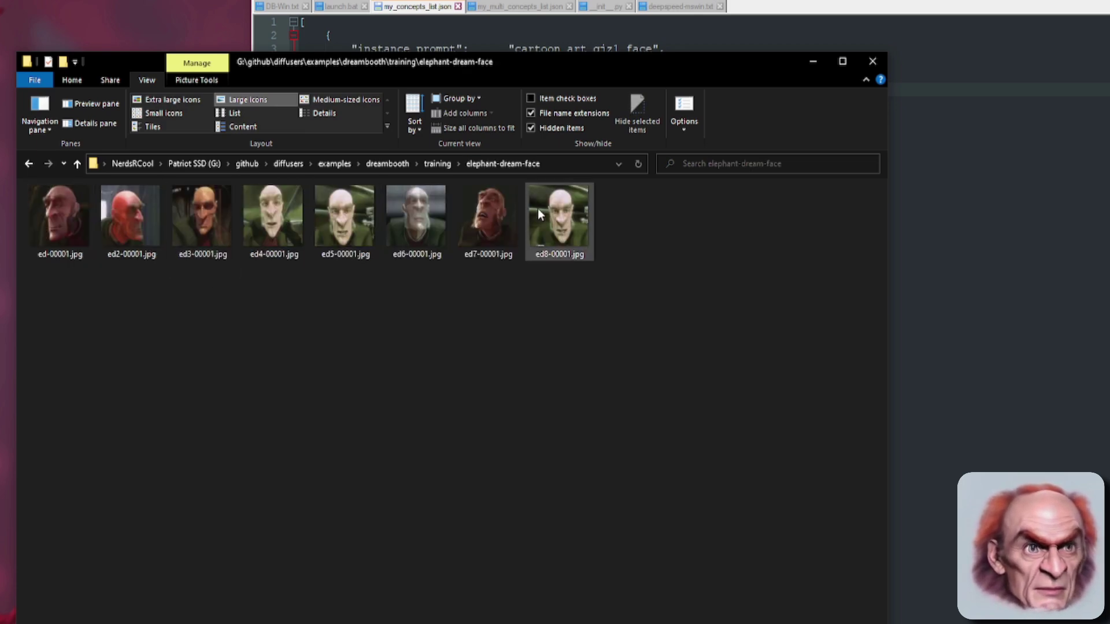
pyautogui.click(29, 164)
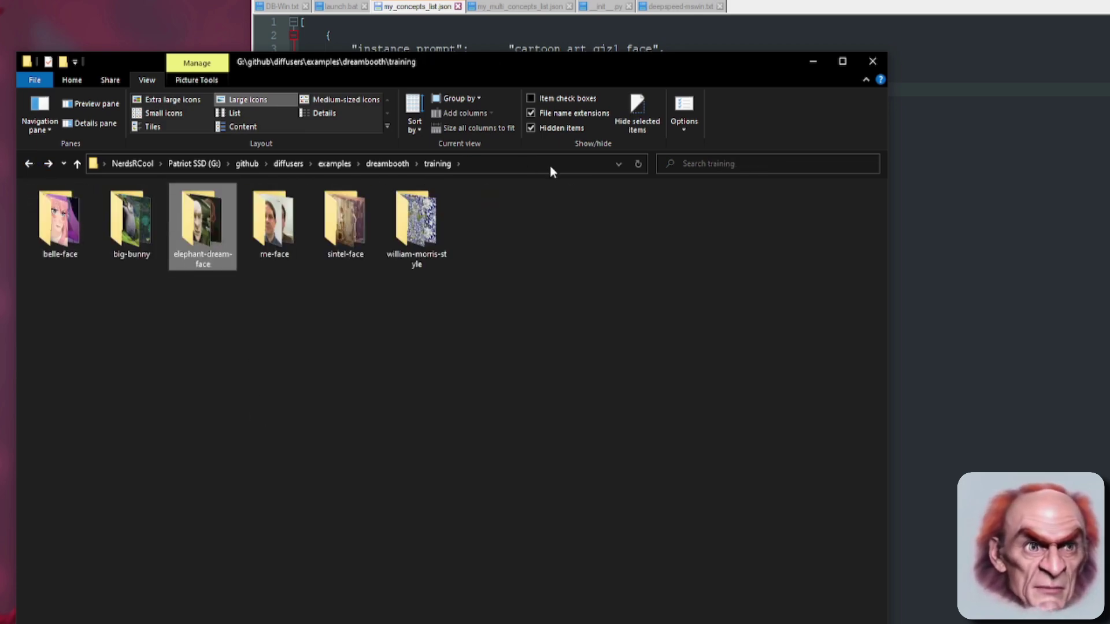
pyautogui.doubleClick(416, 222)
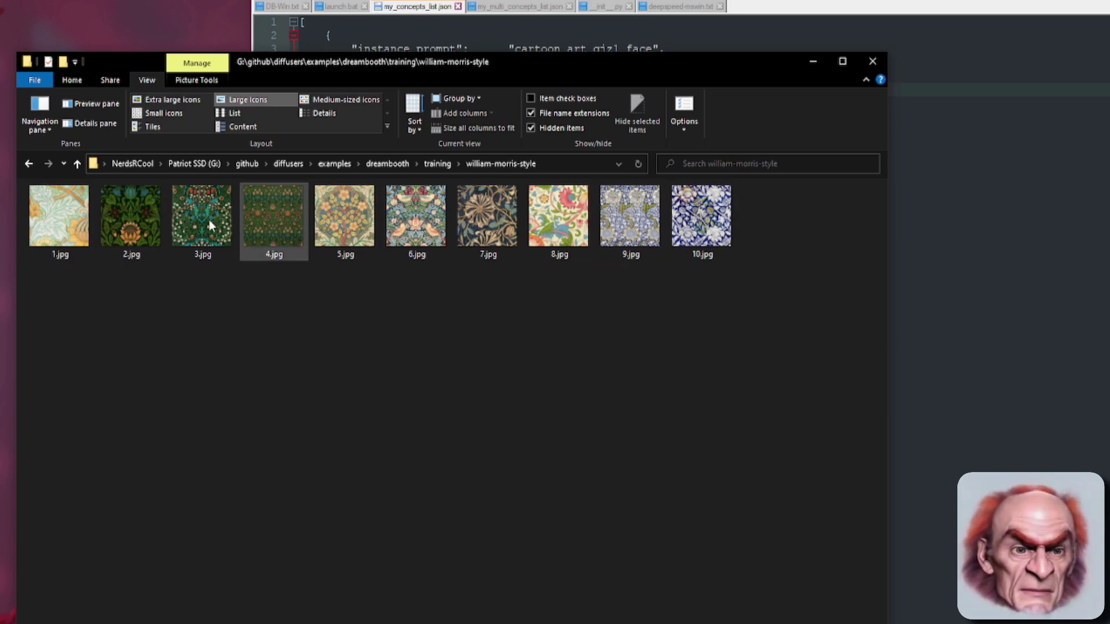
pyautogui.click(1064, 276)
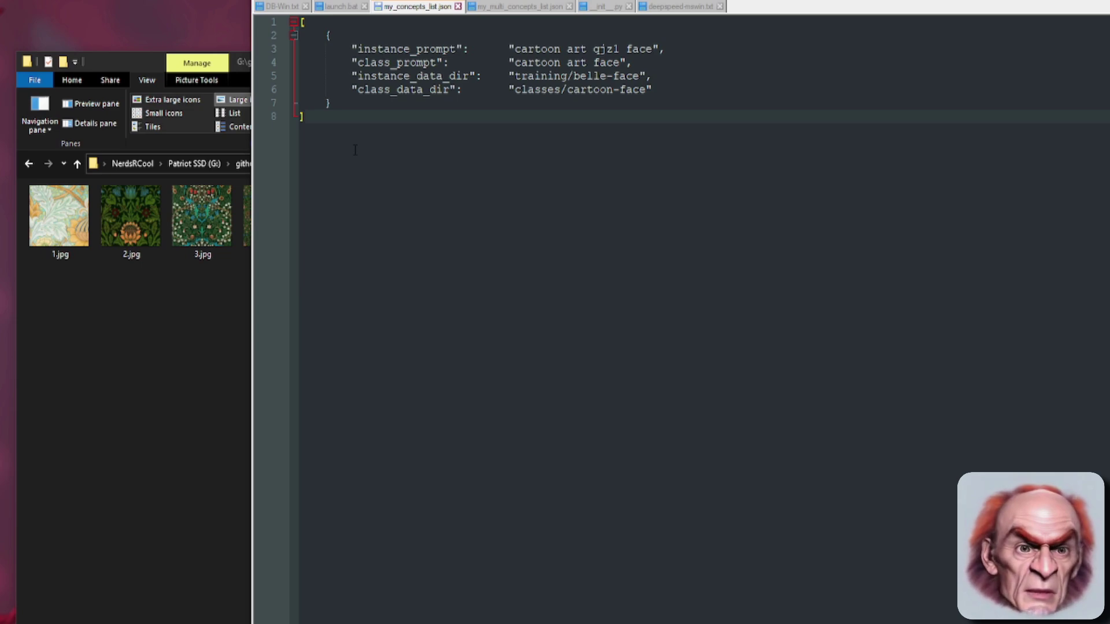
# - Compare my_multi_concepts_list.json with my_concepts_list.json and examine where each of the three concept blocks ends
pyautogui.click(527, 9)
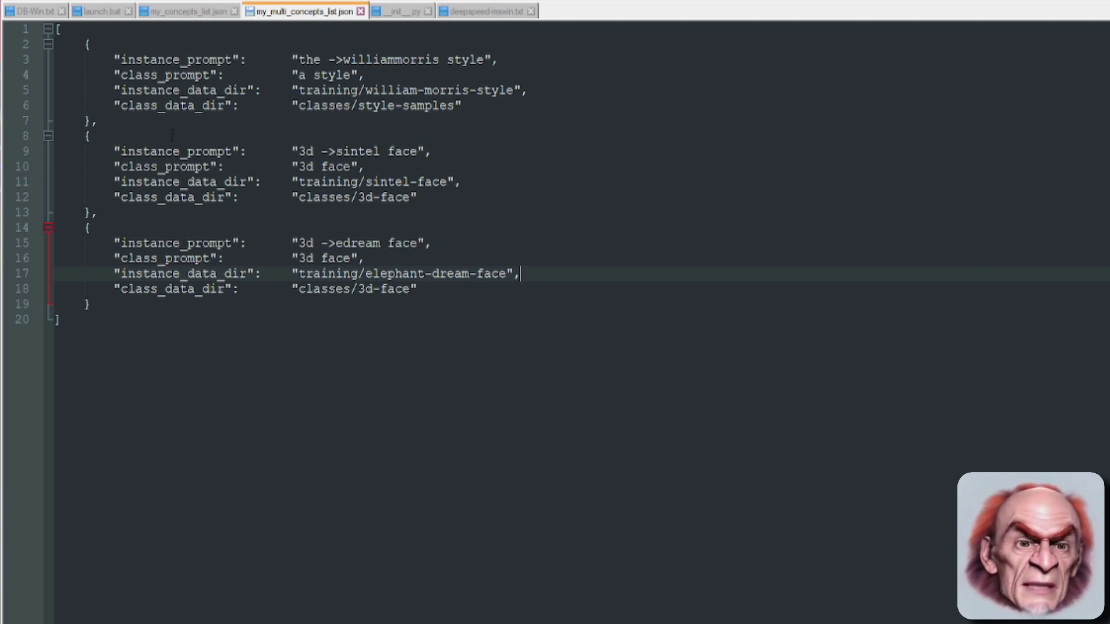
pyautogui.click(167, 12)
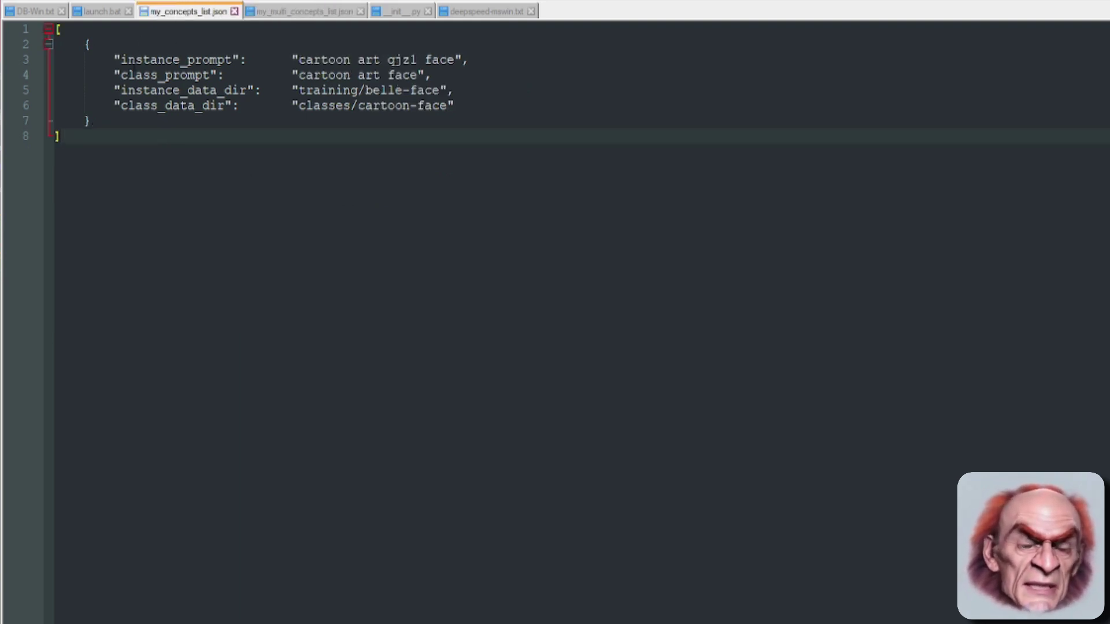
pyautogui.click(306, 12)
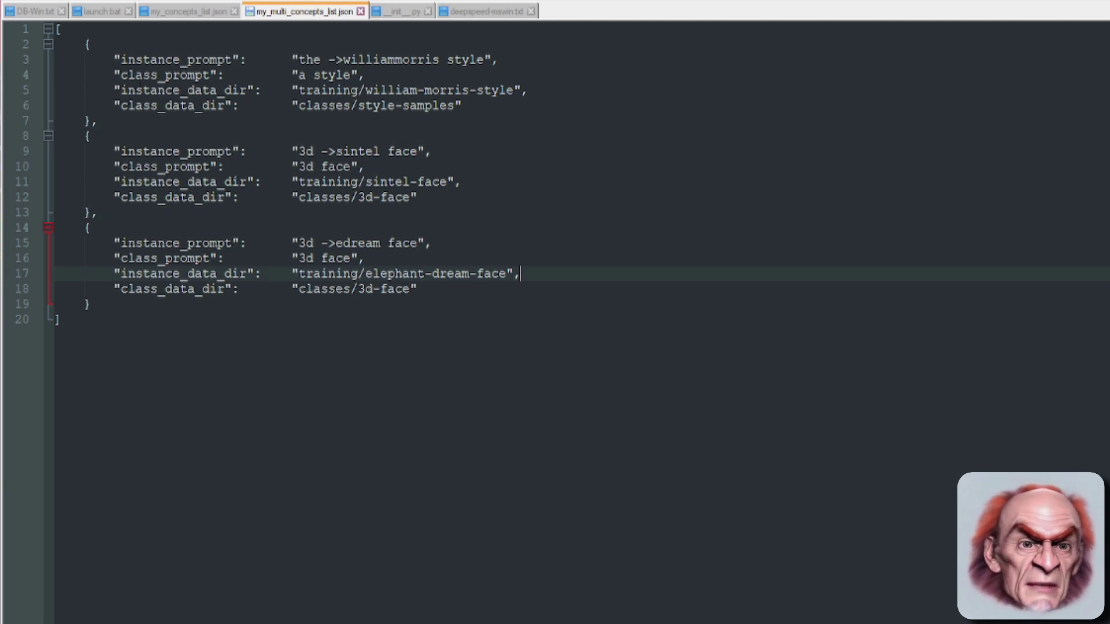
pyautogui.click(89, 121)
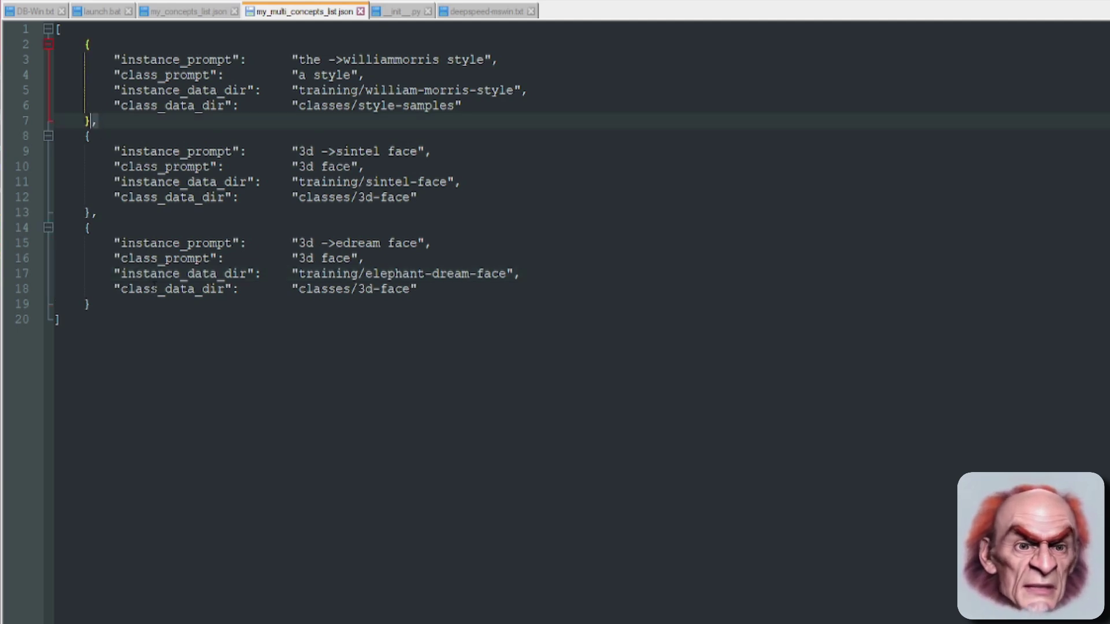
pyautogui.click(90, 213)
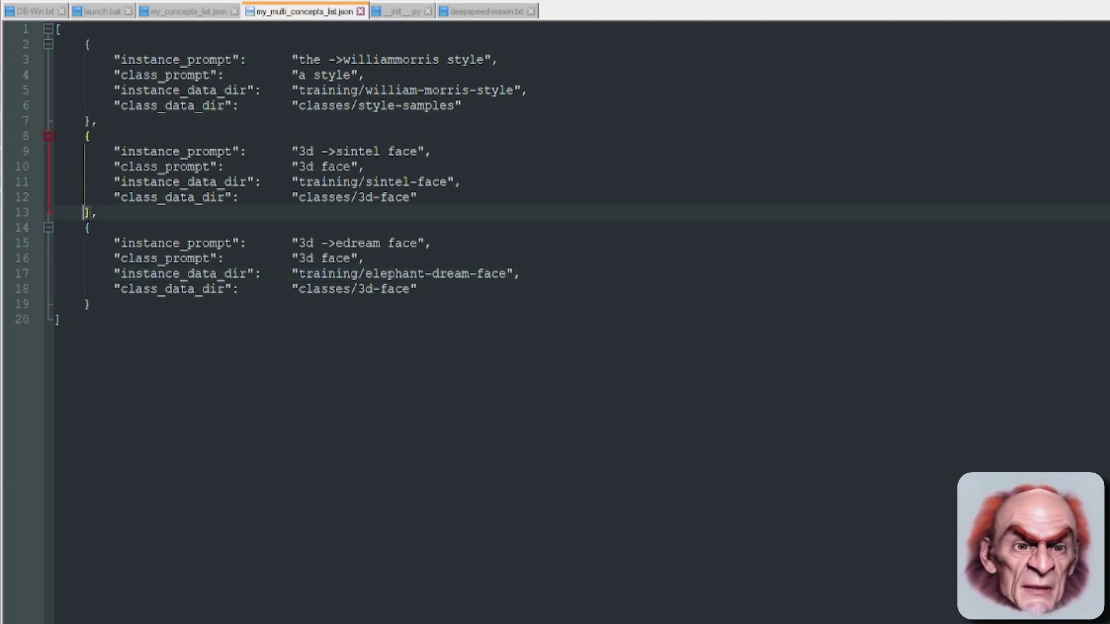
pyautogui.click(90, 304)
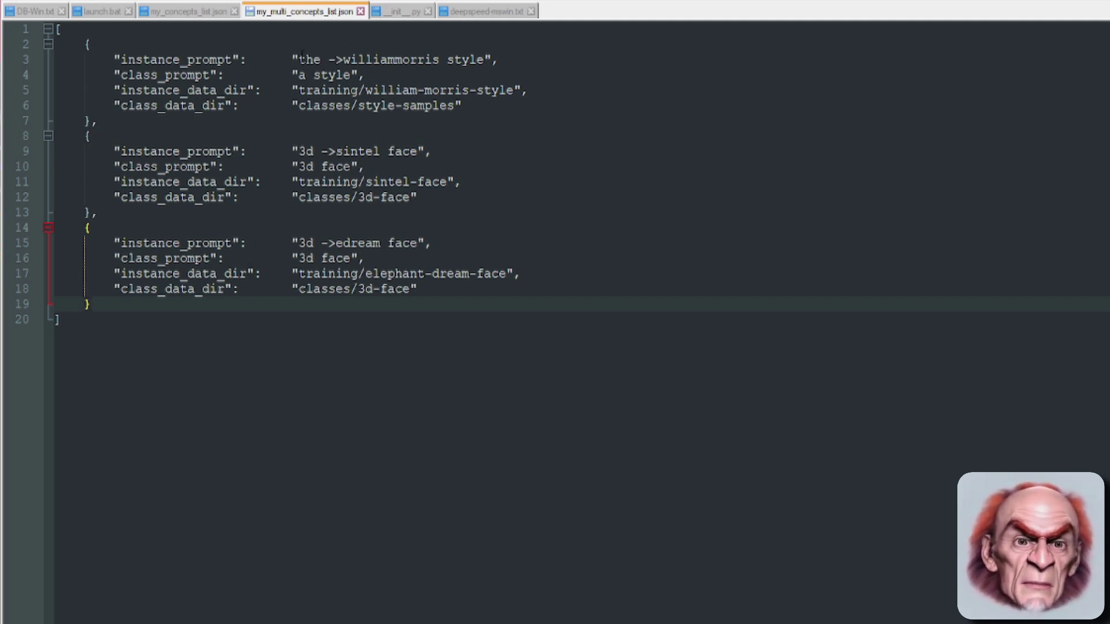
# - Highlight the first concept's instance prompt and its "->williammorris" token in my_multi_concepts_list.json
pyautogui.moveTo(302, 58); pyautogui.dragTo(484, 58)
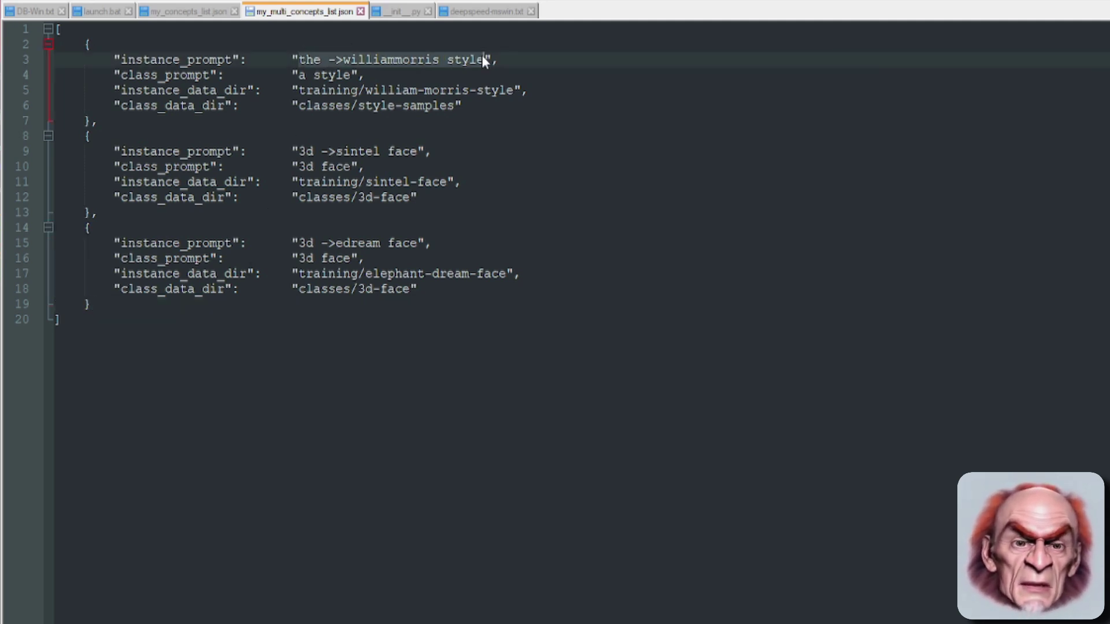
pyautogui.click(370, 76)
pyautogui.moveTo(328, 59); pyautogui.dragTo(439, 59)
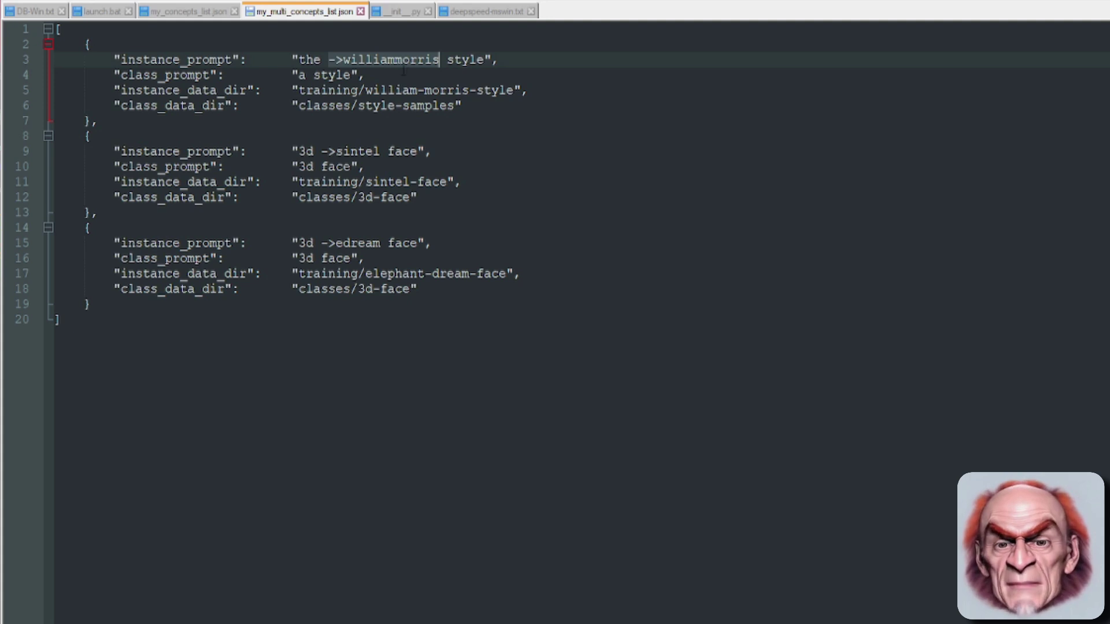
# - Try "@" as the token prefix before williammorris, restore "->", and save the file
pyautogui.click(341, 58)
pyautogui.press('BackSpace')
pyautogui.press('BackSpace')
pyautogui.write('@')
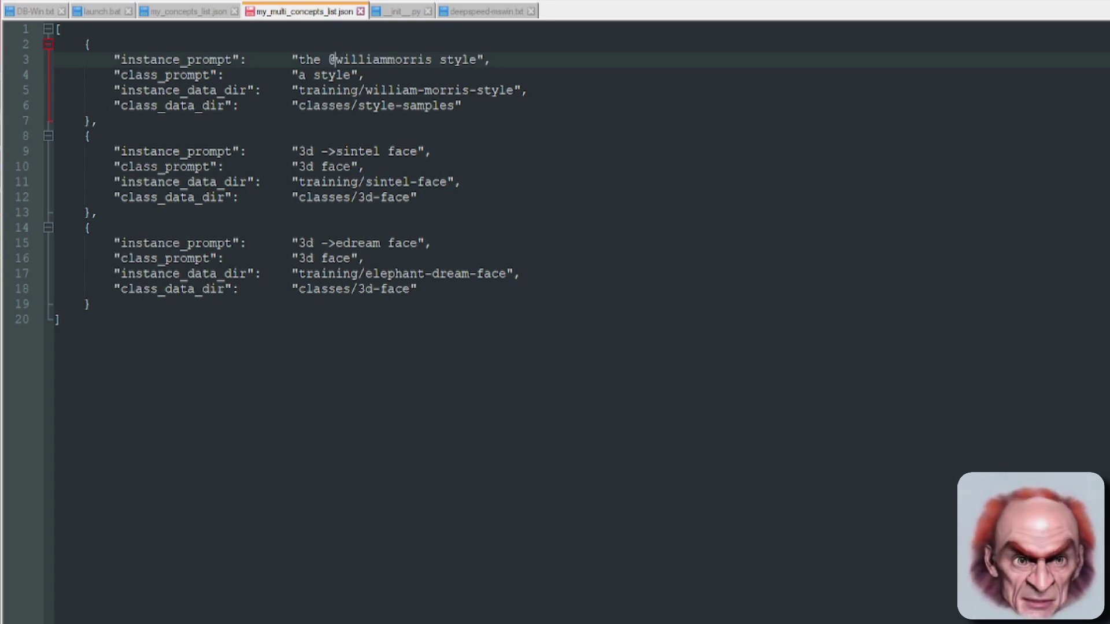
pyautogui.press('BackSpace')
pyautogui.write('->')
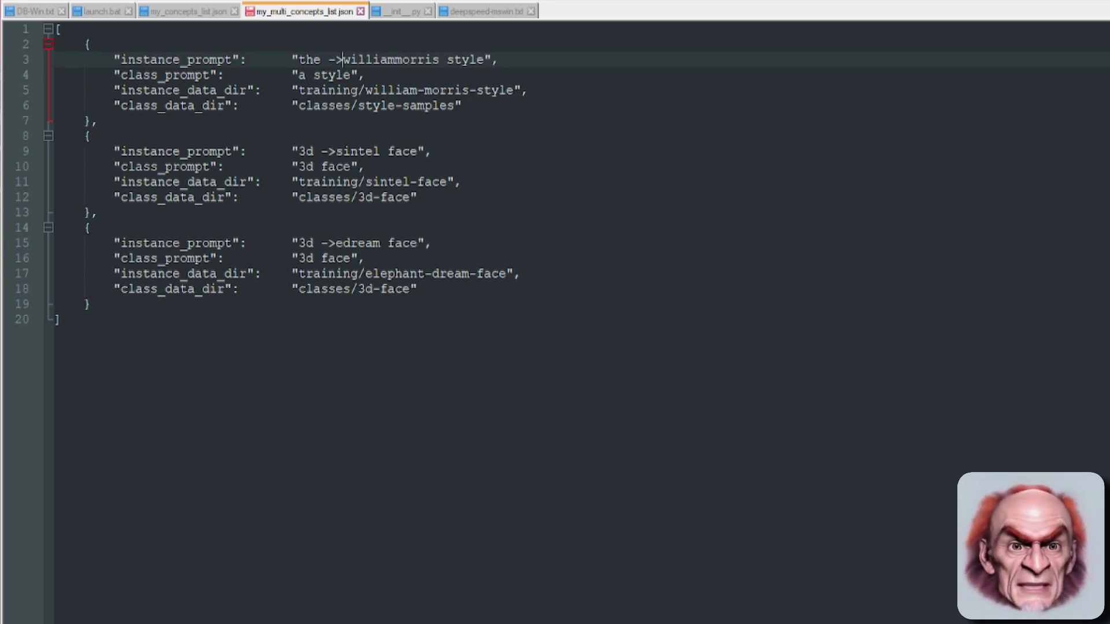
pyautogui.hotkey('ctrl', 's')
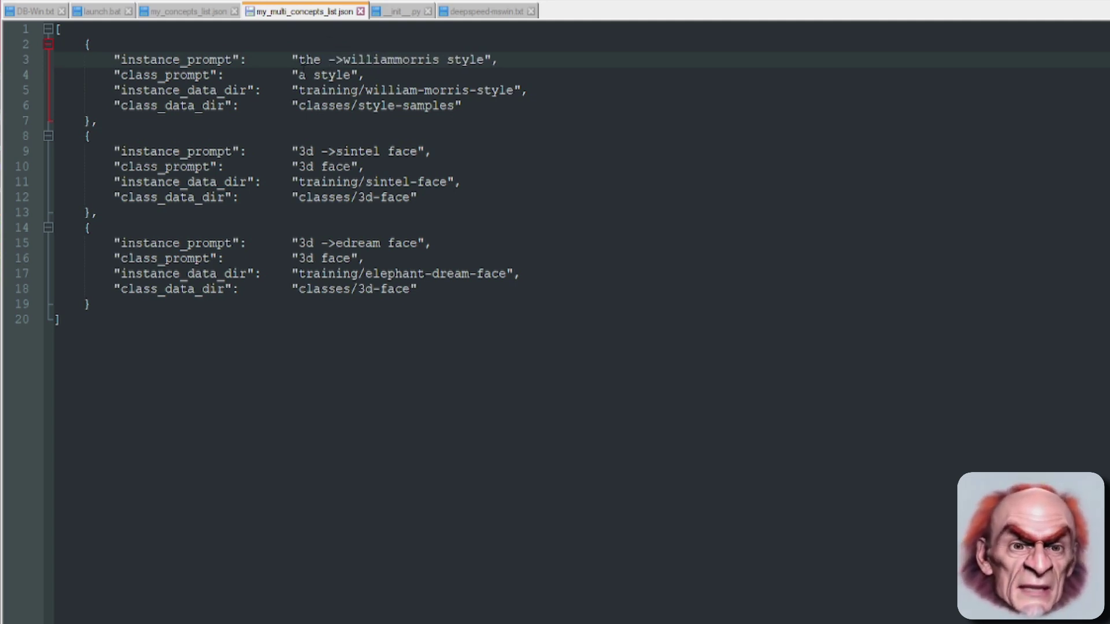
# - Highlight the William Morris concept's class prompt, its williammorris token and its class data directory value
pyautogui.moveTo(299, 75); pyautogui.dragTo(352, 84)
pyautogui.doubleClick(417, 60)
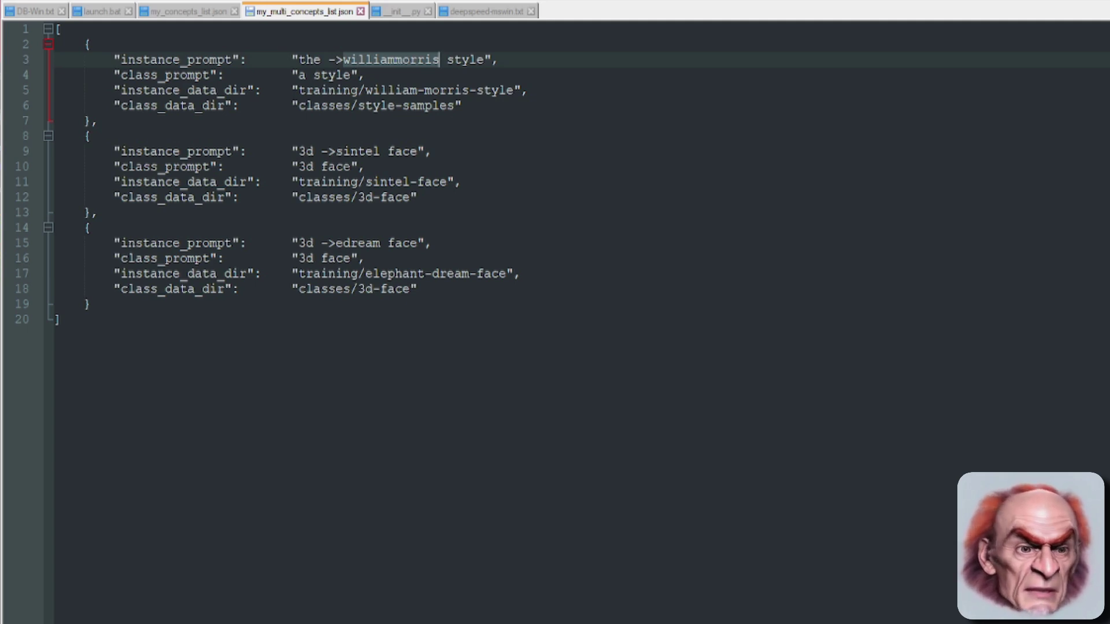
pyautogui.hotkey('alt', 'Tab')
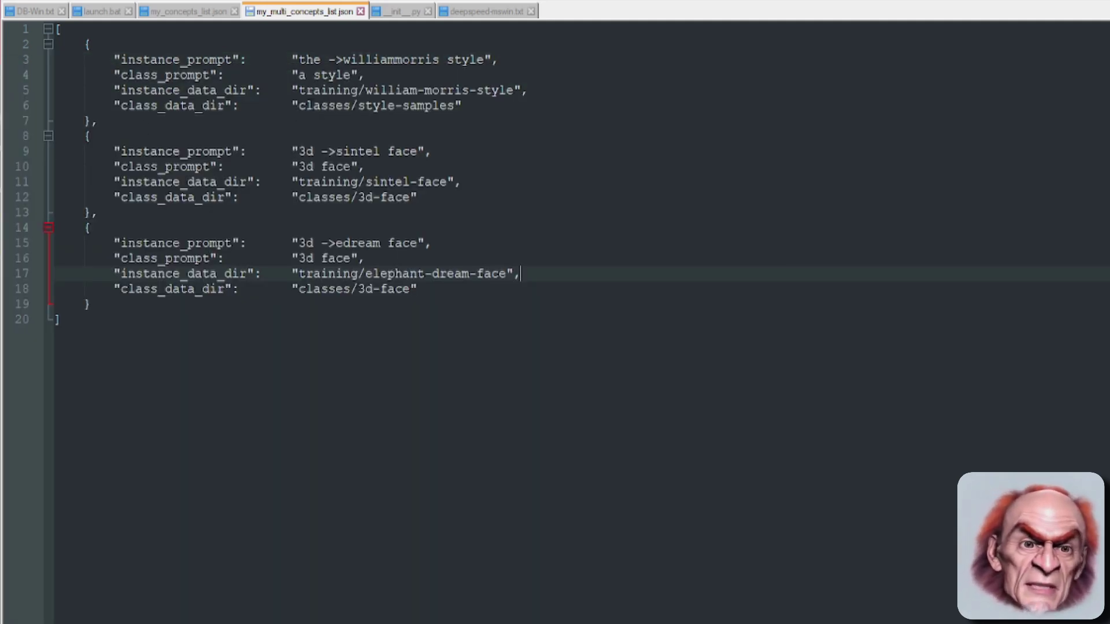
pyautogui.moveTo(298, 106); pyautogui.dragTo(454, 105)
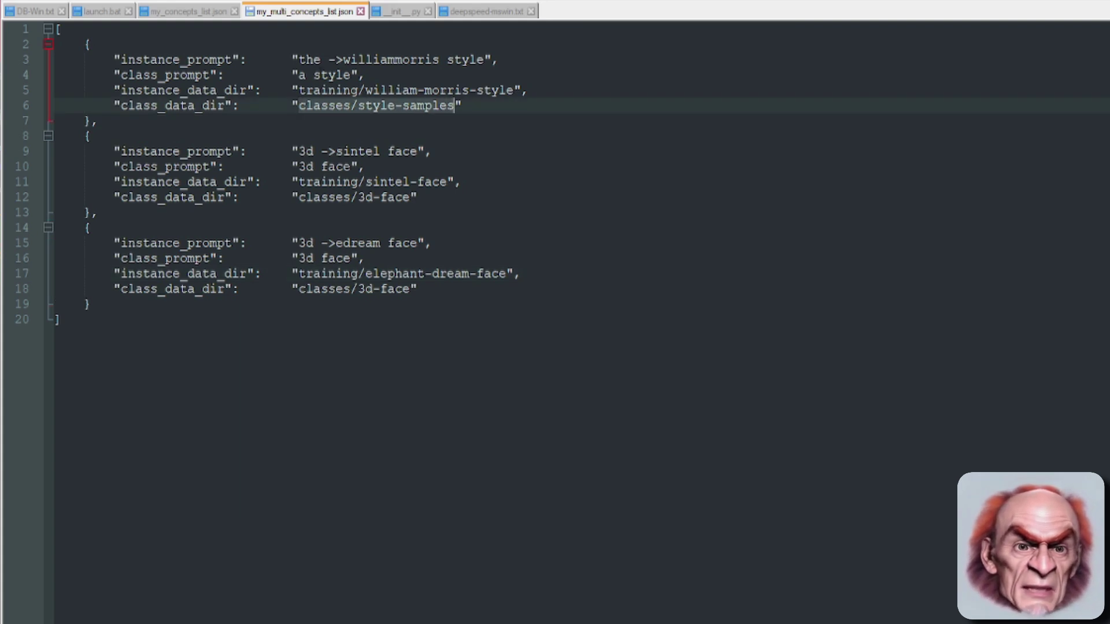
pyautogui.moveTo(298, 74); pyautogui.dragTo(451, 105)
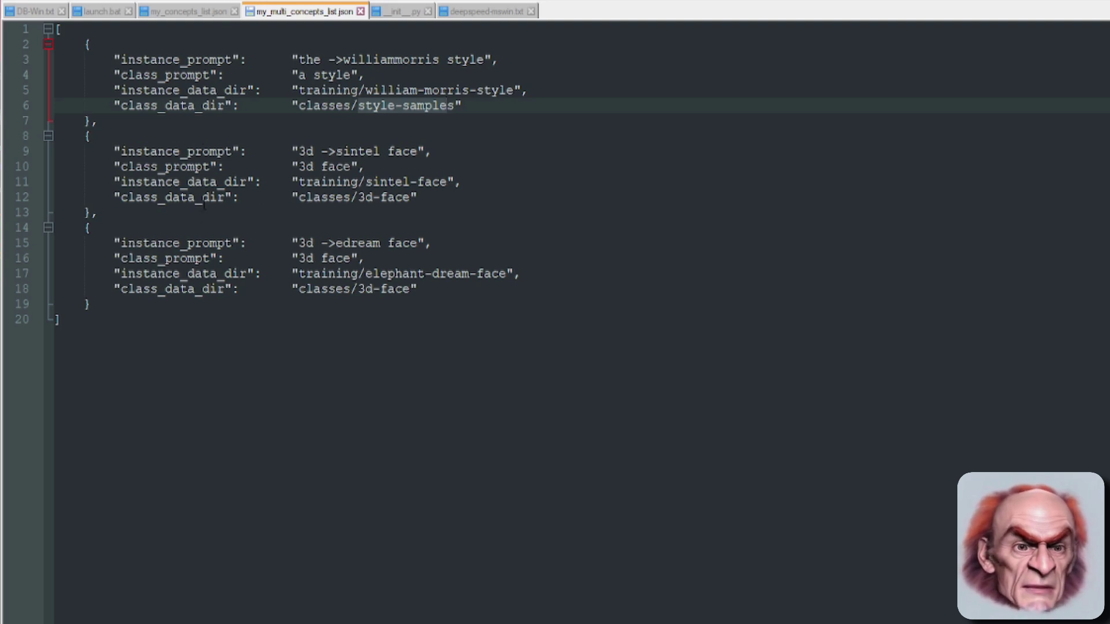
# - Highlight the sintel concept's instance prompt and data directory, and view the sintel-face training images in File Explorer
pyautogui.moveTo(300, 152); pyautogui.dragTo(411, 152)
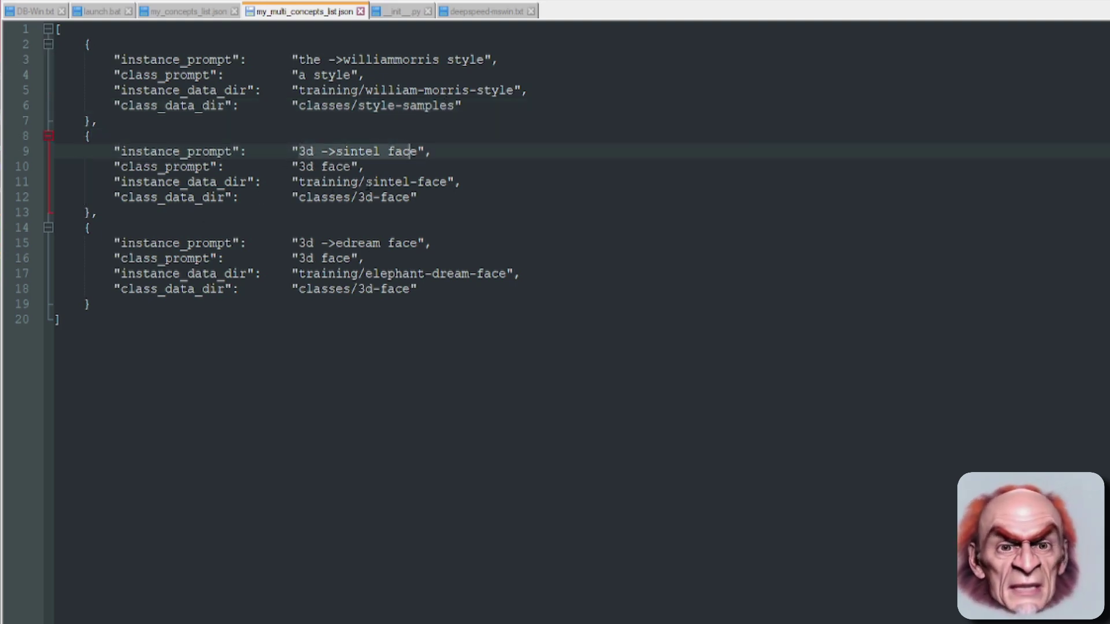
pyautogui.moveTo(365, 182); pyautogui.dragTo(446, 182)
pyautogui.hotkey('alt', 'Tab')
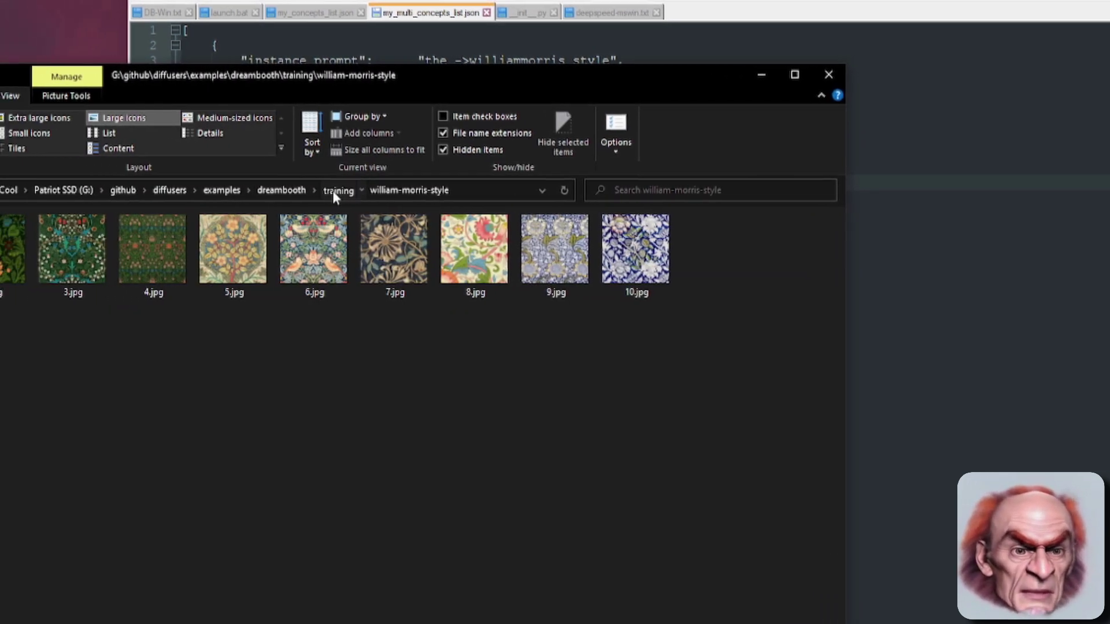
pyautogui.click(338, 191)
pyautogui.doubleClick(220, 263)
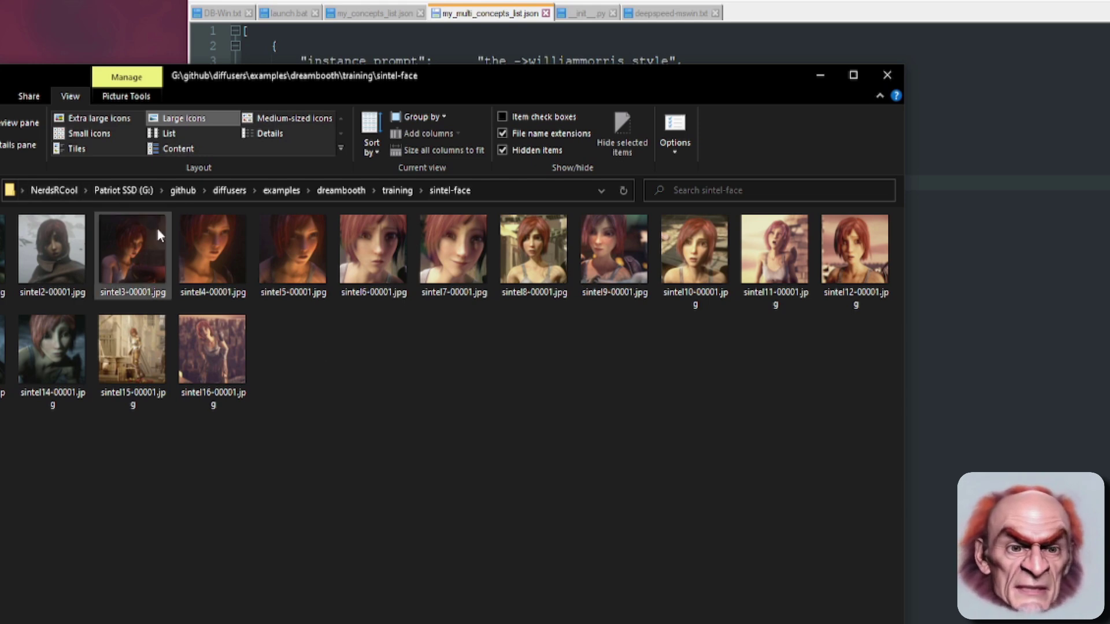
pyautogui.hotkey('alt', 'Tab')
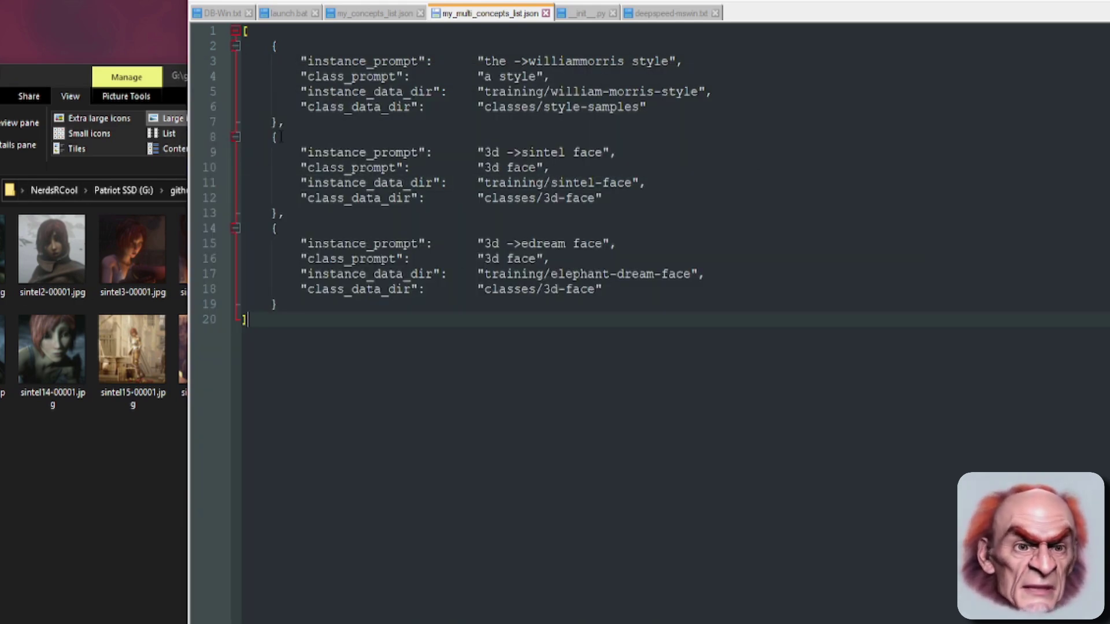
# - Copy the elephant-dream-face concept block and place the cursor on its closing brace line
pyautogui.moveTo(410, 167)
pyautogui.mouseDown()
pyautogui.moveTo(479, 167)
pyautogui.moveTo(409, 182)
pyautogui.mouseUp()
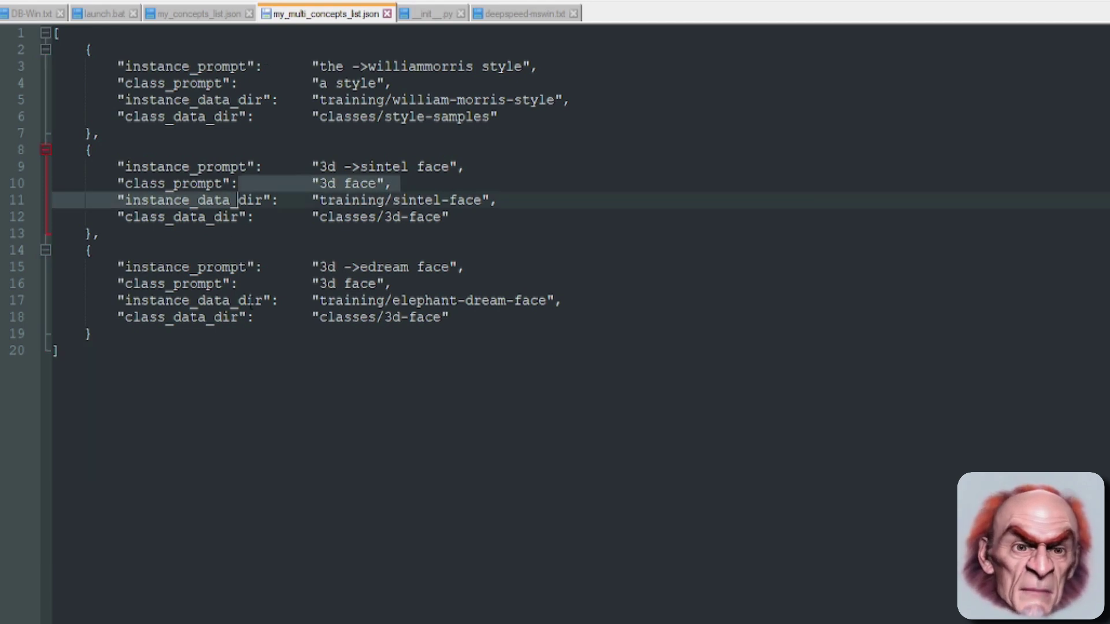
pyautogui.click(267, 392)
pyautogui.moveTo(110, 345); pyautogui.dragTo(55, 267)
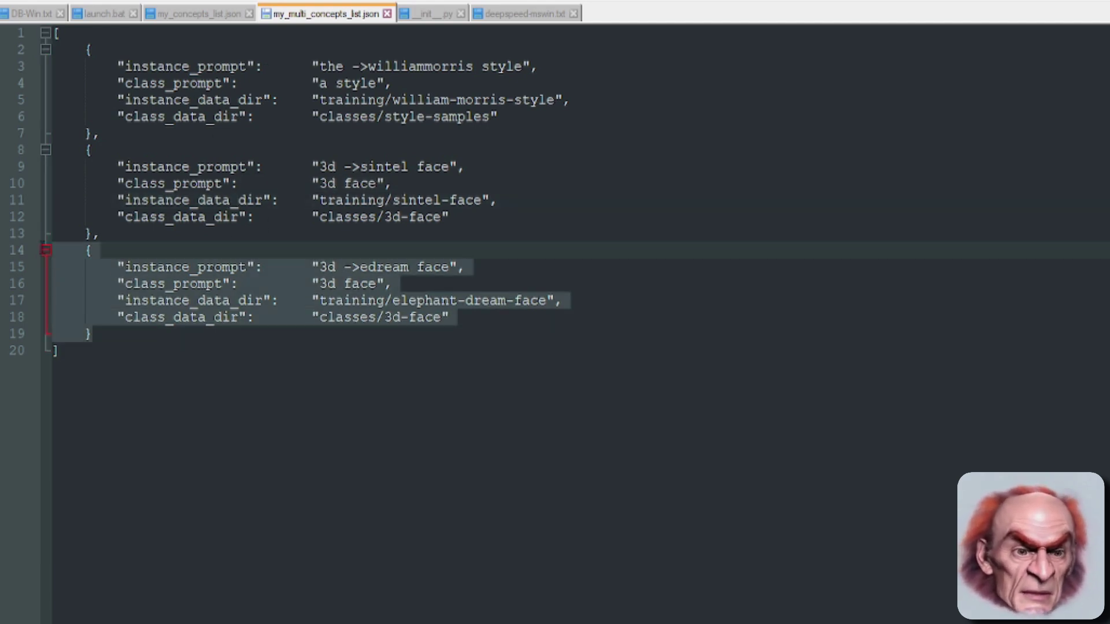
pyautogui.press('Left')
pyautogui.press('Down')
pyautogui.press('Down')
pyautogui.press('Down')
pyautogui.press('Down')
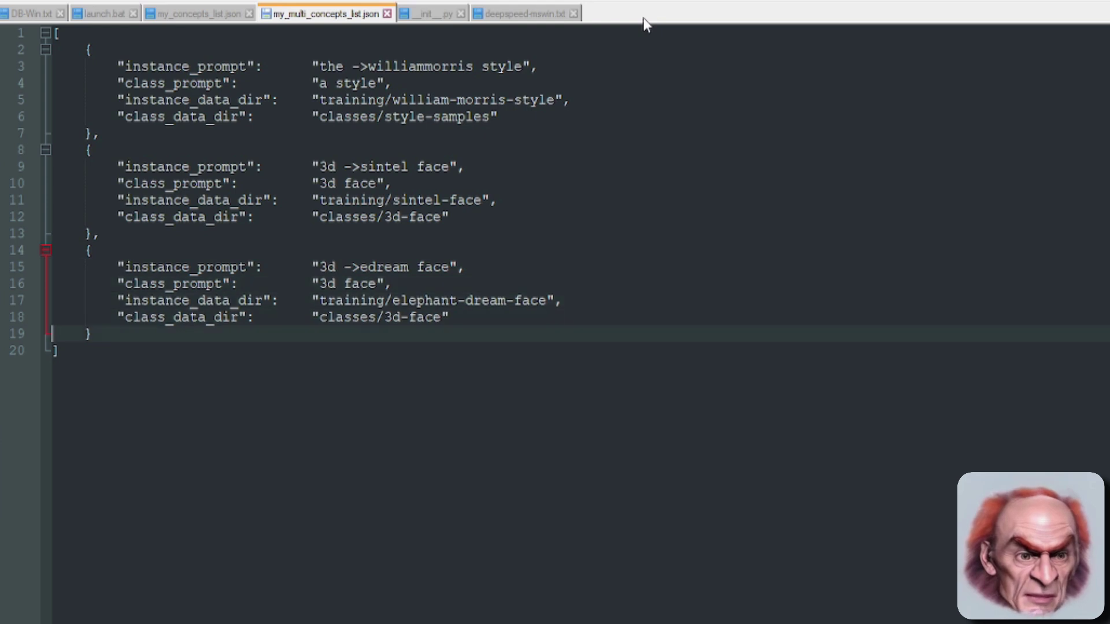
# - Add a comma after the elephant-dream-face block and paste the copied block below it as a fourth concept
pyautogui.press('End')
pyautogui.press('BackSpace')
pyautogui.press('BackSpace')
pyautogui.press('BackSpace')
pyautogui.write(',')
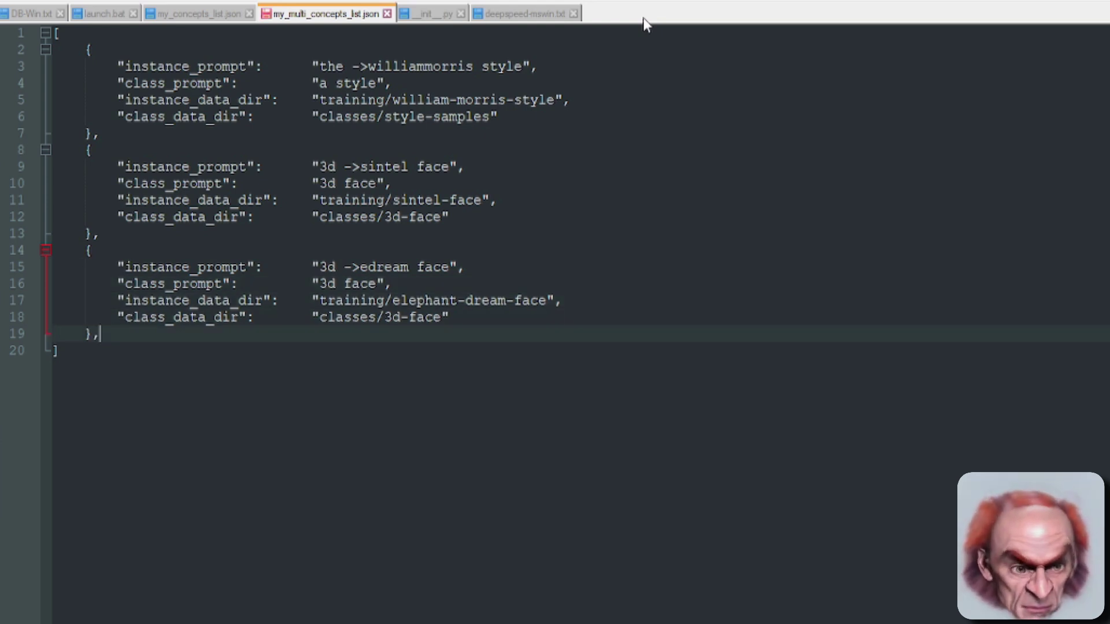
pyautogui.press('Return')
pyautogui.press('BackSpace')
pyautogui.press('BackSpace')
pyautogui.press('Return')
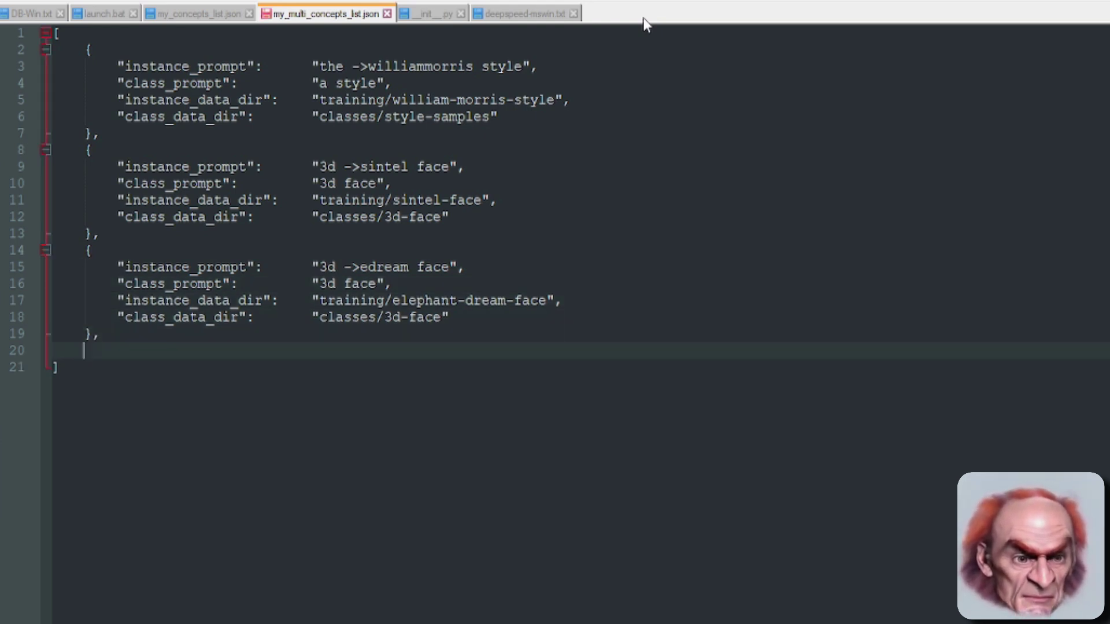
pyautogui.hotkey('ctrl', 'v')
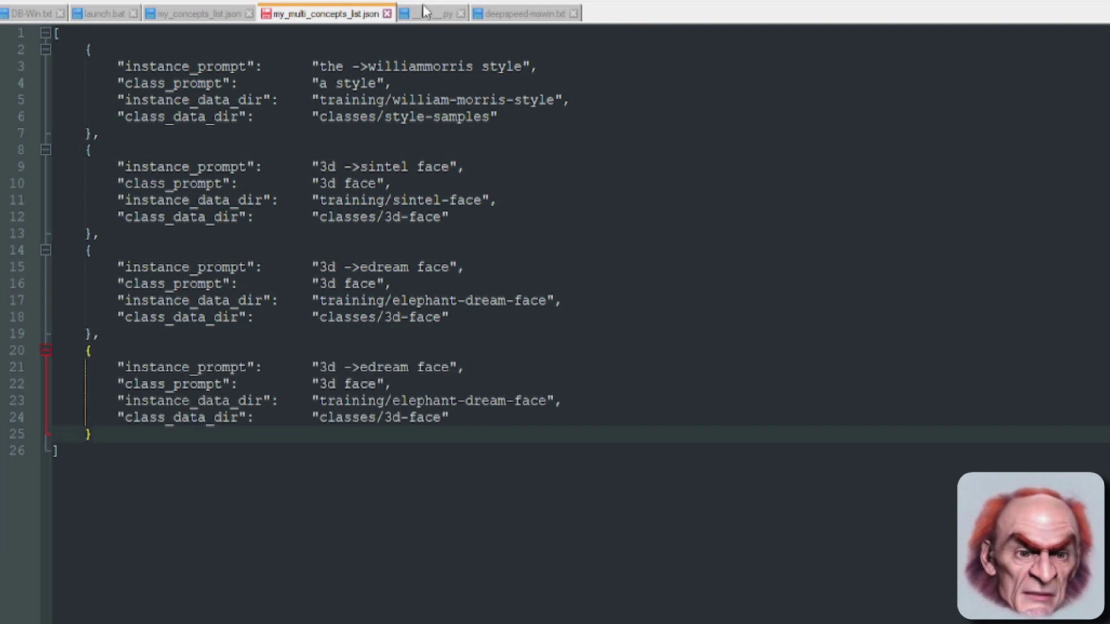
# - Delete the duplicated fourth concept block and the comma after the third block
pyautogui.moveTo(125, 428); pyautogui.dragTo(52, 350)
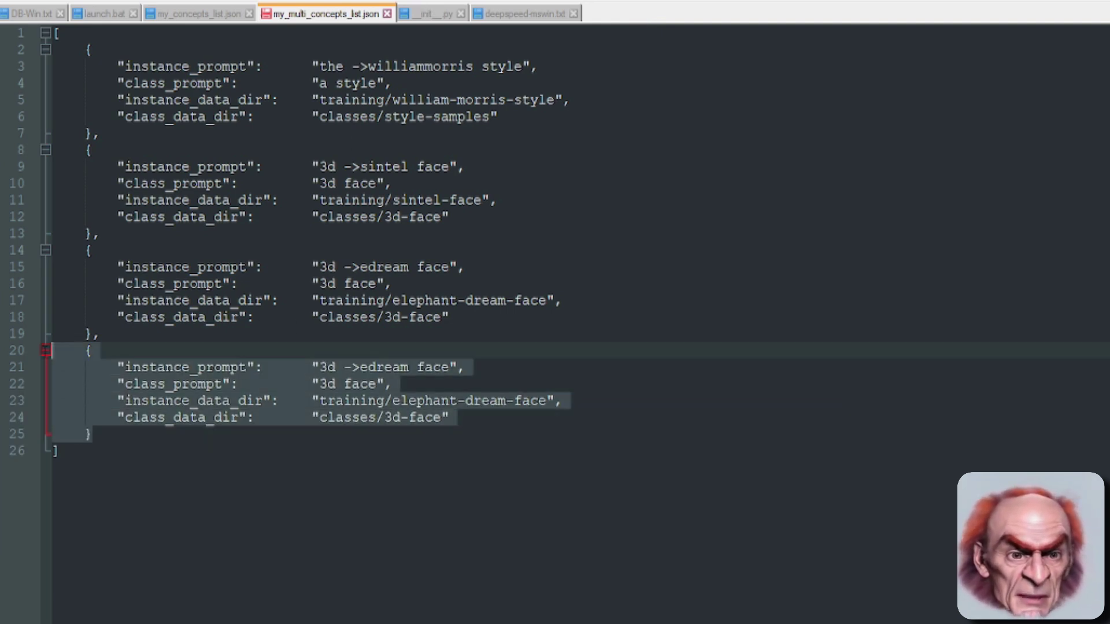
pyautogui.press('Delete')
pyautogui.press('BackSpace')
pyautogui.press('BackSpace')
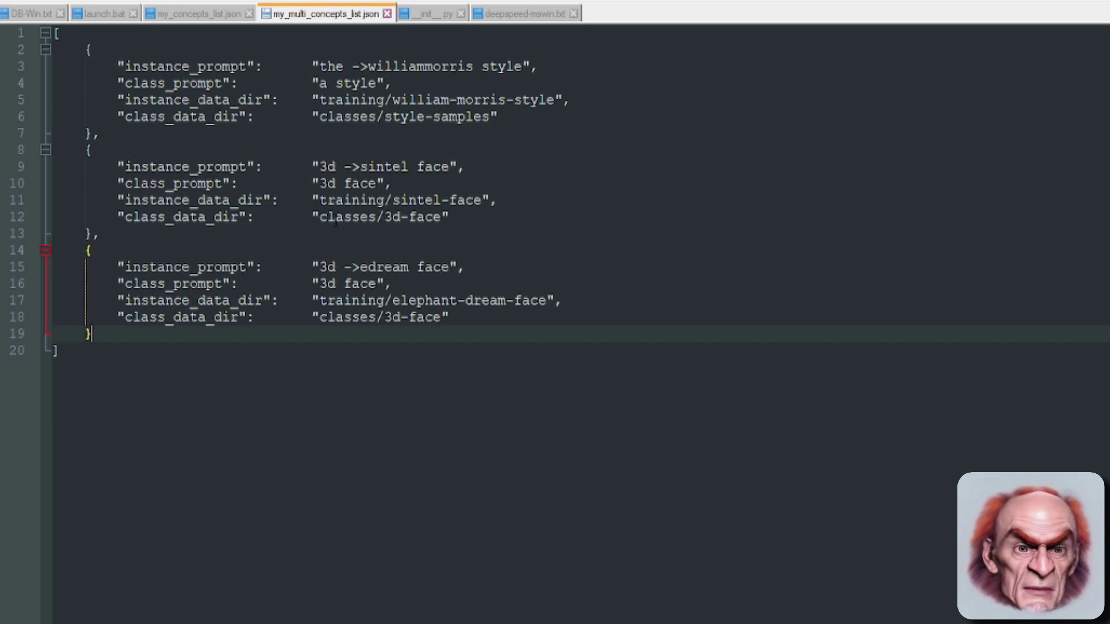
# - Look through my_concepts_list.json and launch.bat, and highlight the note about varying the seed in DB-Win.txt's command notes
pyautogui.click(200, 14)
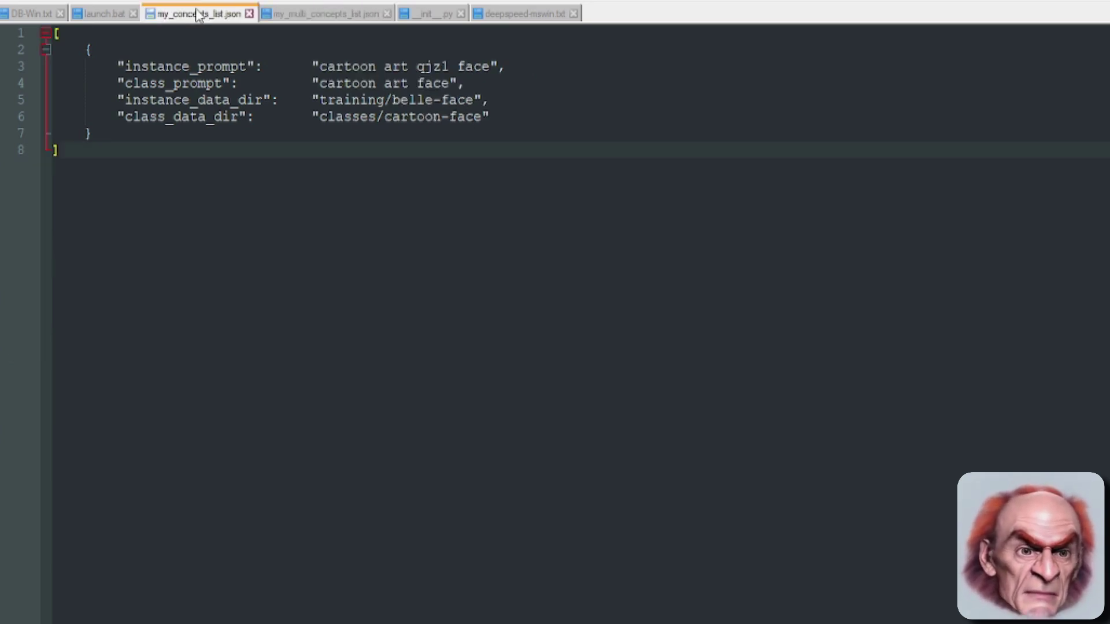
pyautogui.click(107, 17)
pyautogui.click(34, 14)
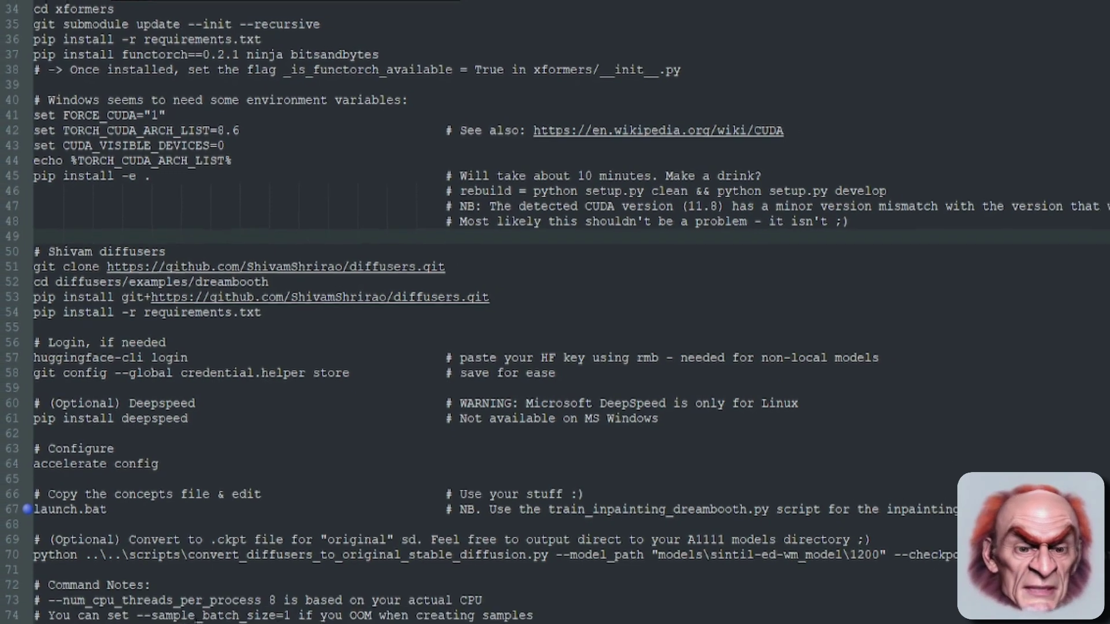
pyautogui.click(116, 568)
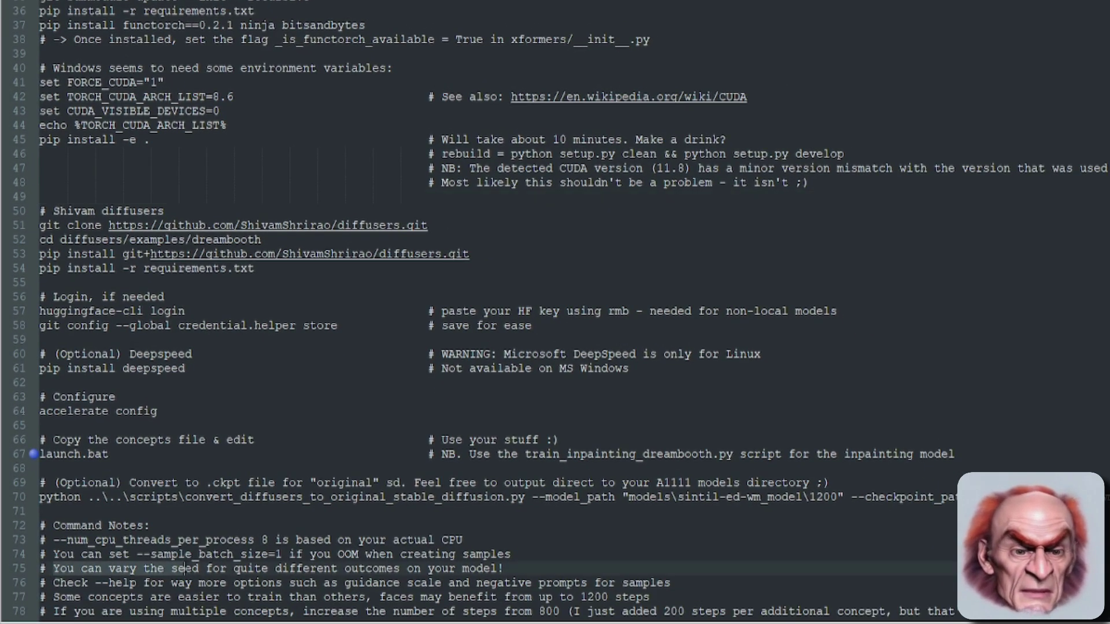
# - In the Anaconda Prompt, run "python train_dreambooth.py --help" and look through the script's listed options
pyautogui.moveTo(94, 582); pyautogui.dragTo(136, 583)
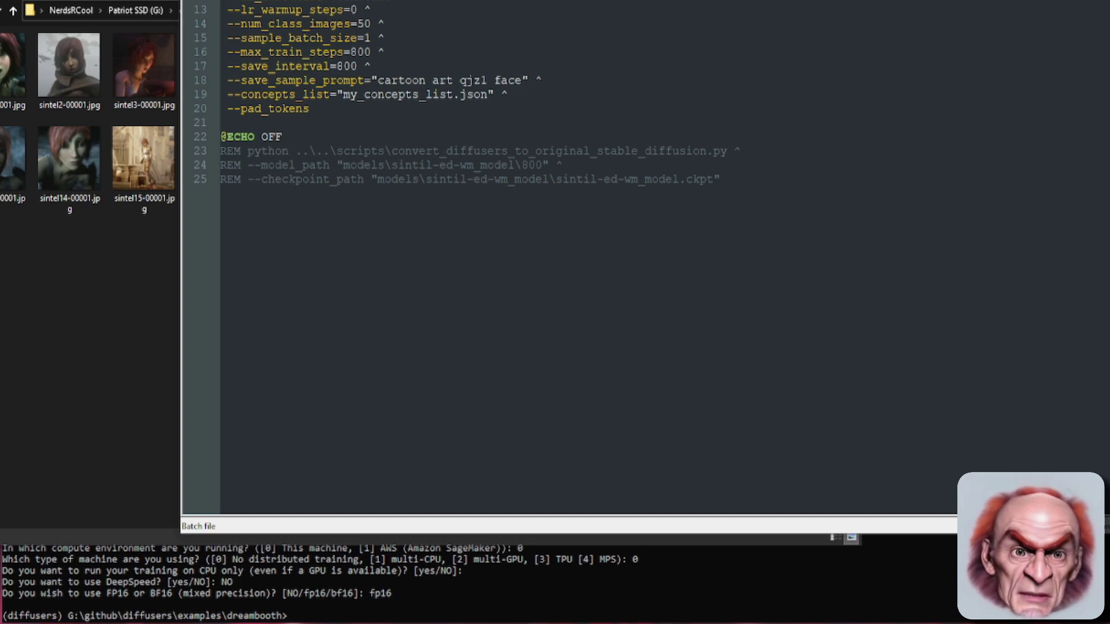
pyautogui.click(935, 574)
pyautogui.write('py')
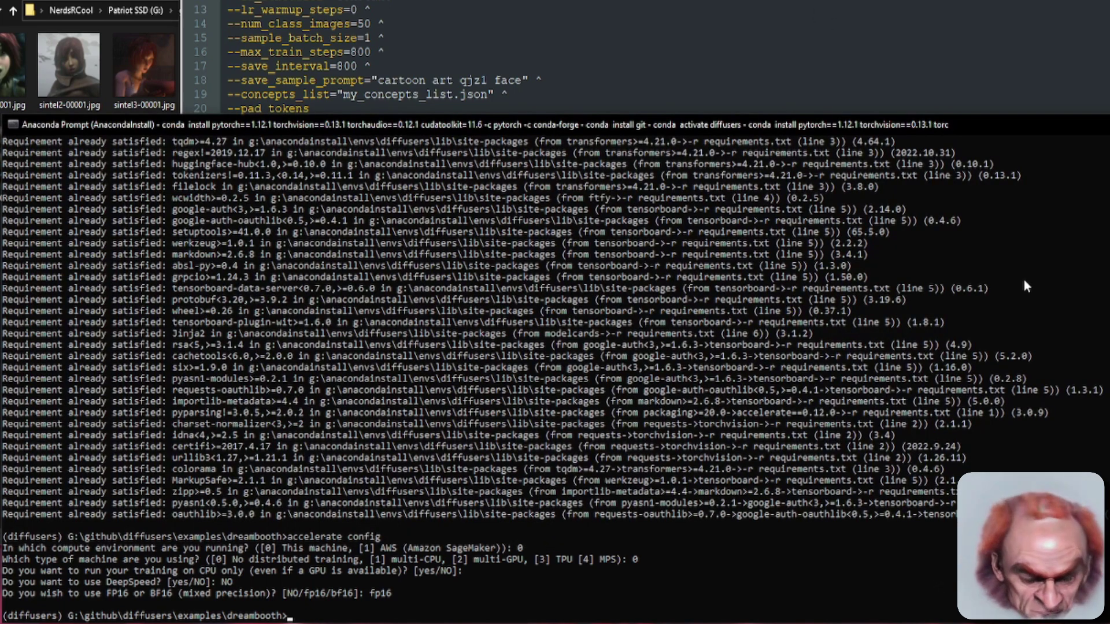
pyautogui.write('thon')
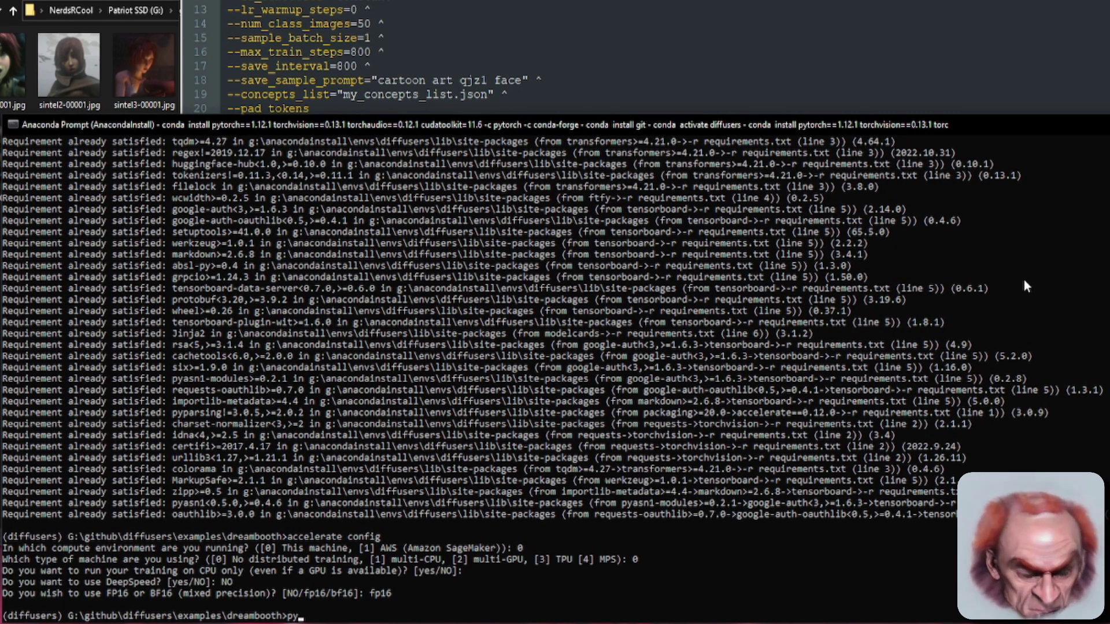
pyautogui.write(' train_dreambooth.py ')
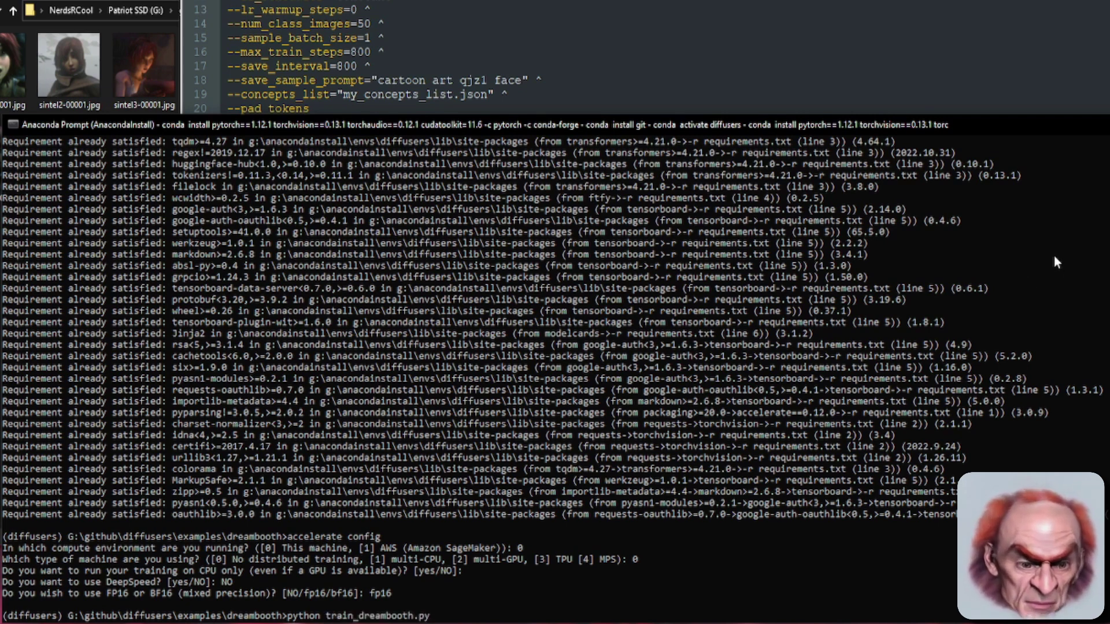
pyautogui.write('--help')
pyautogui.press('Return')
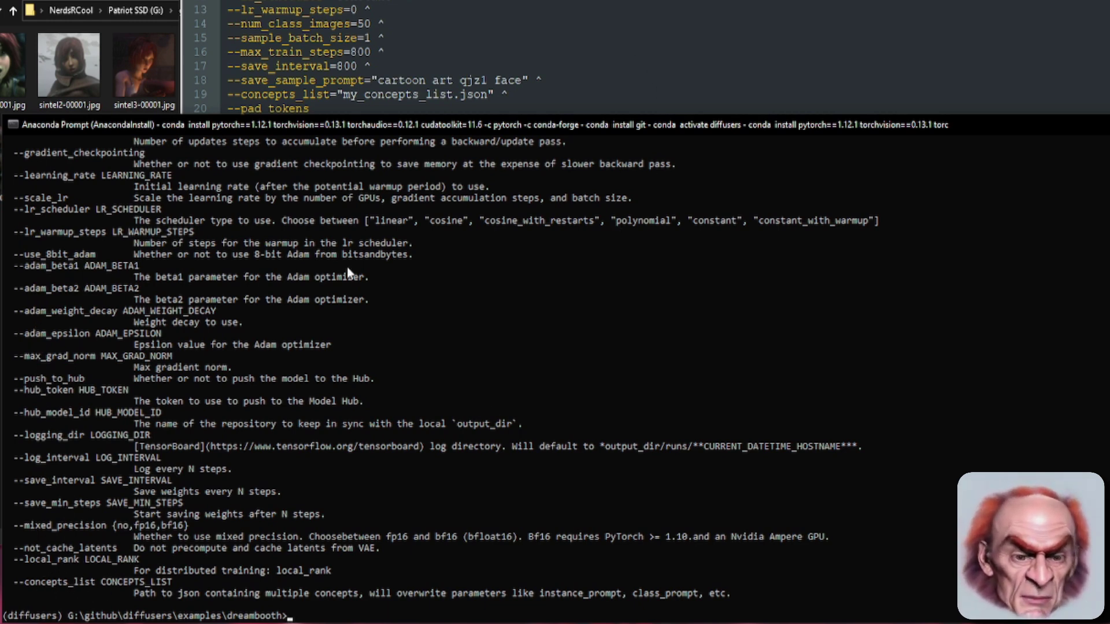
pyautogui.scroll(10, 286, 441)
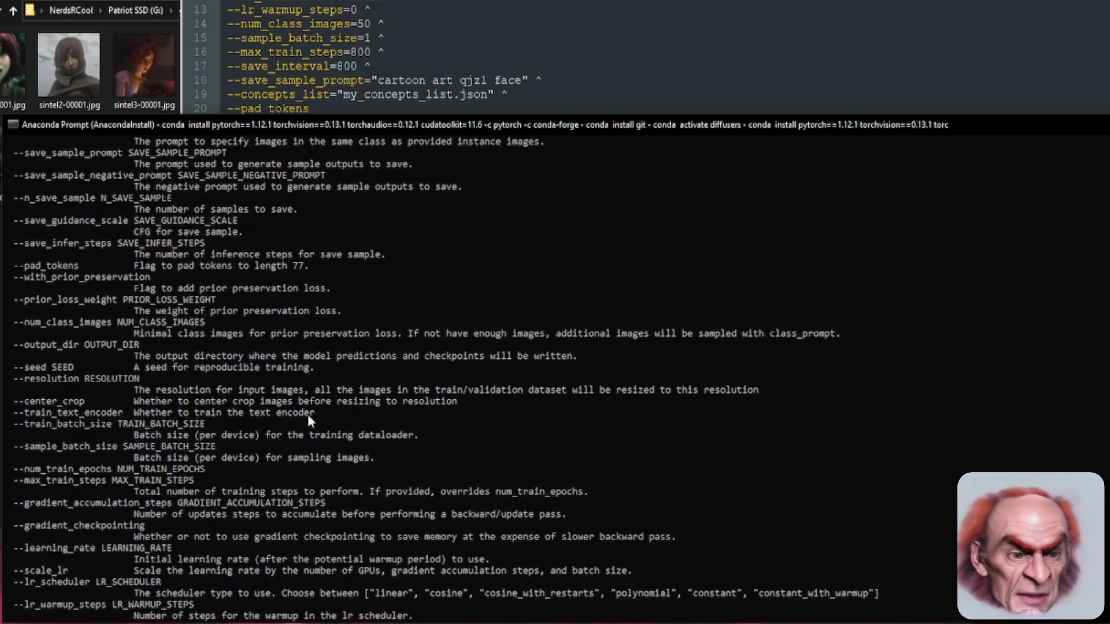
pyautogui.scroll(-15, 408, 374)
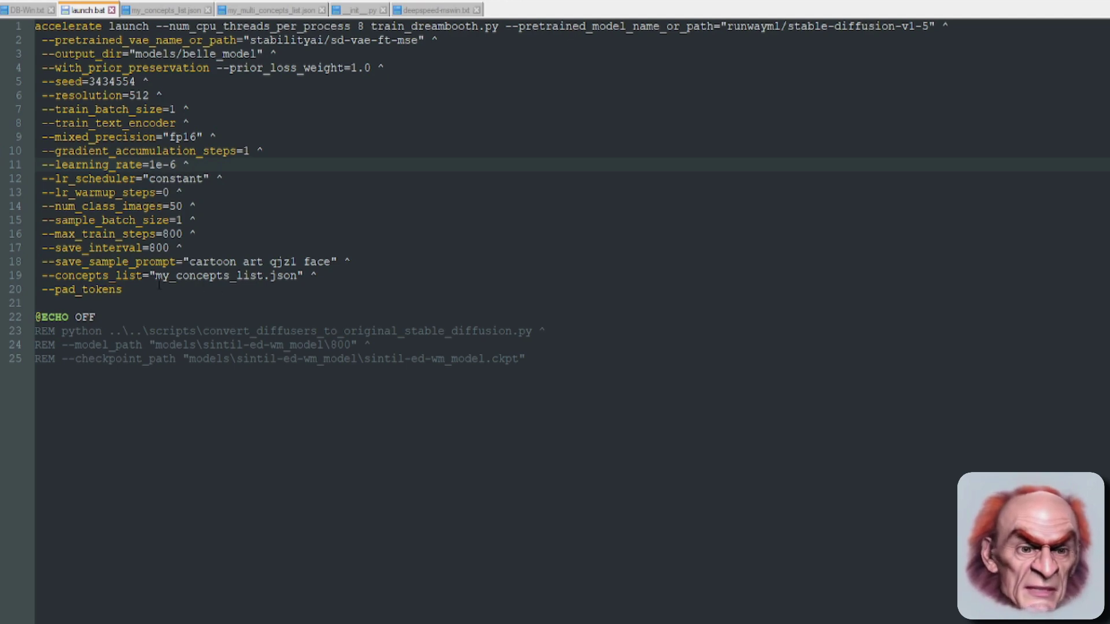
# - Compare the DB-Win.txt notes with the settings in launch.bat and the concepts in my_multi_concepts_list.json
pyautogui.click(17, 11)
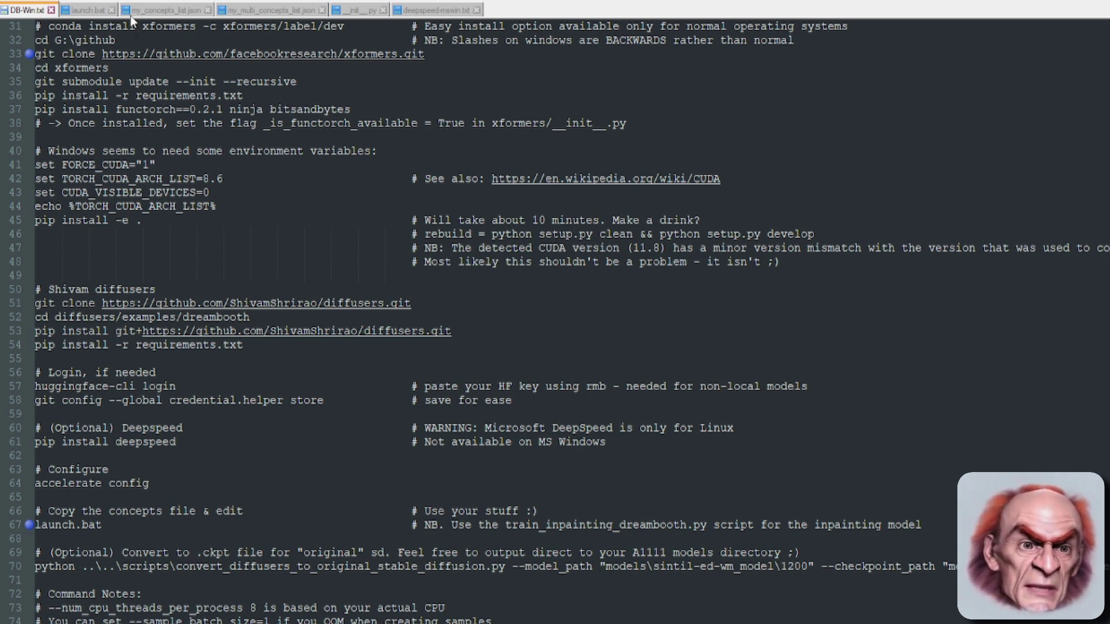
pyautogui.click(147, 12)
pyautogui.click(87, 10)
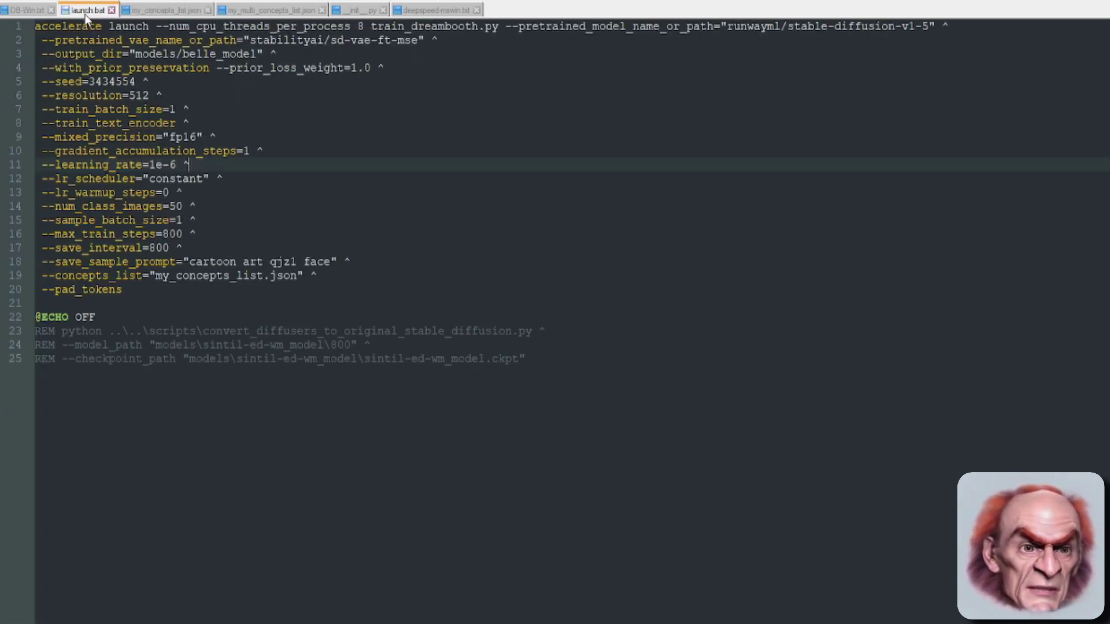
pyautogui.click(253, 11)
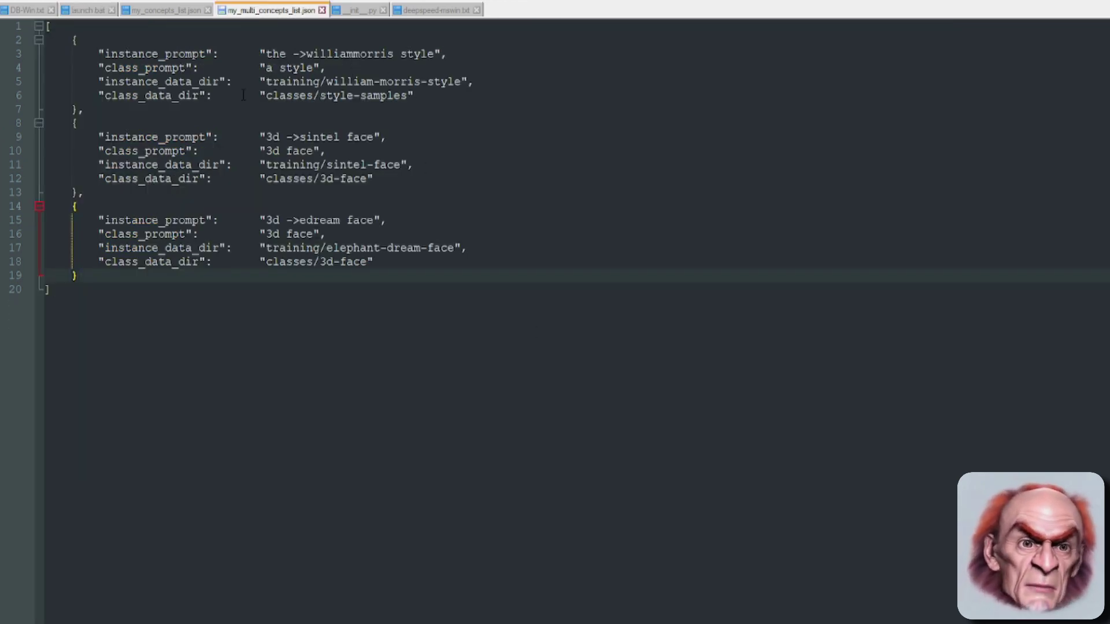
pyautogui.click(23, 12)
pyautogui.click(74, 12)
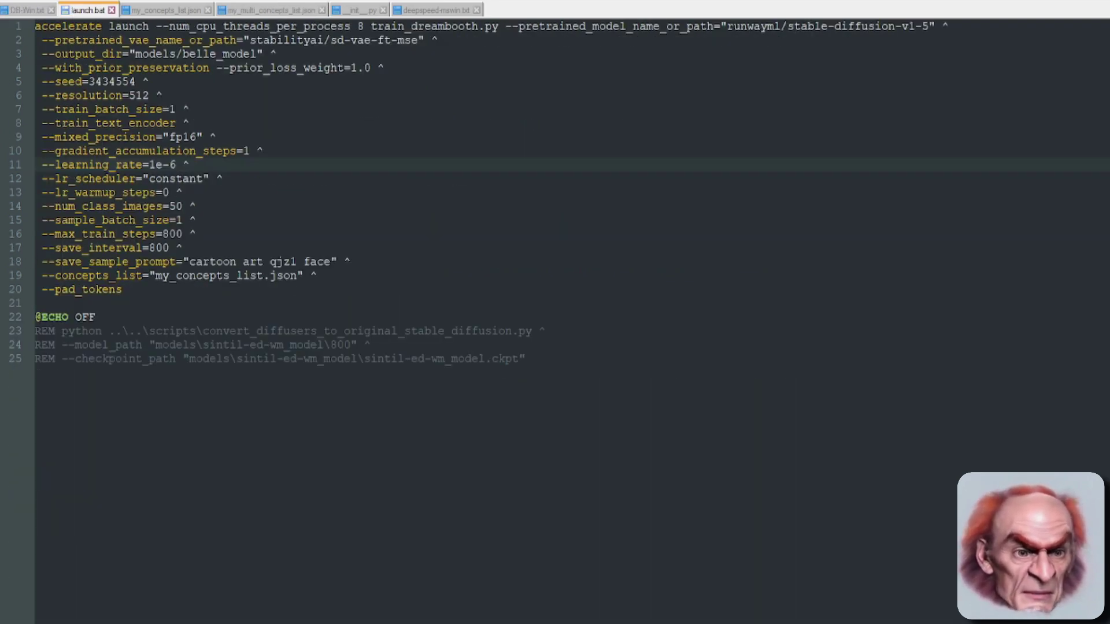
pyautogui.click(269, 10)
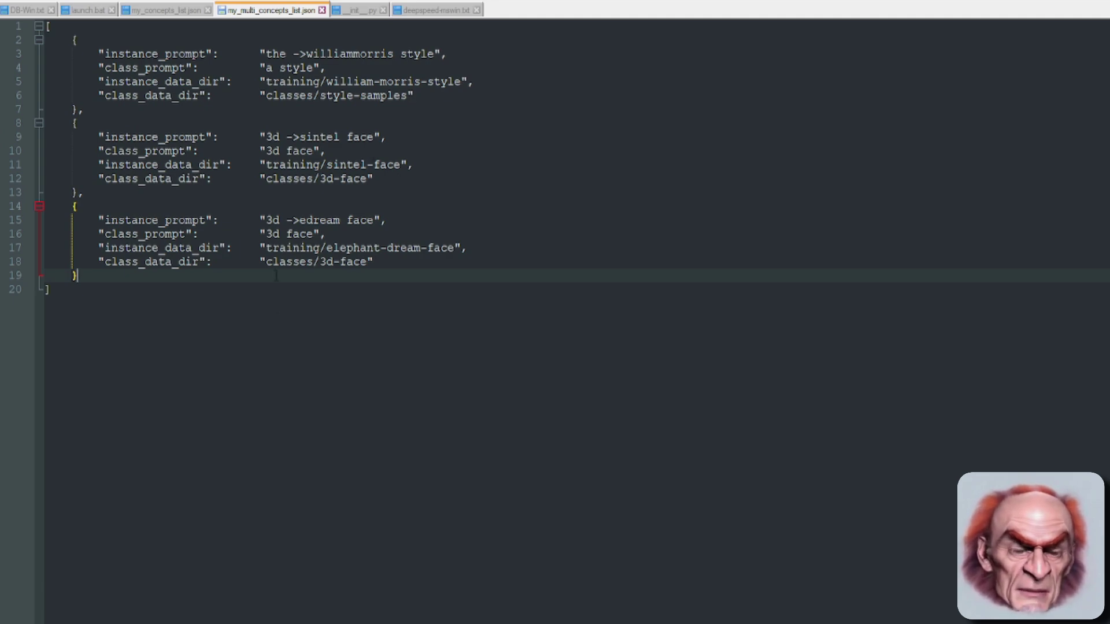
pyautogui.click(29, 10)
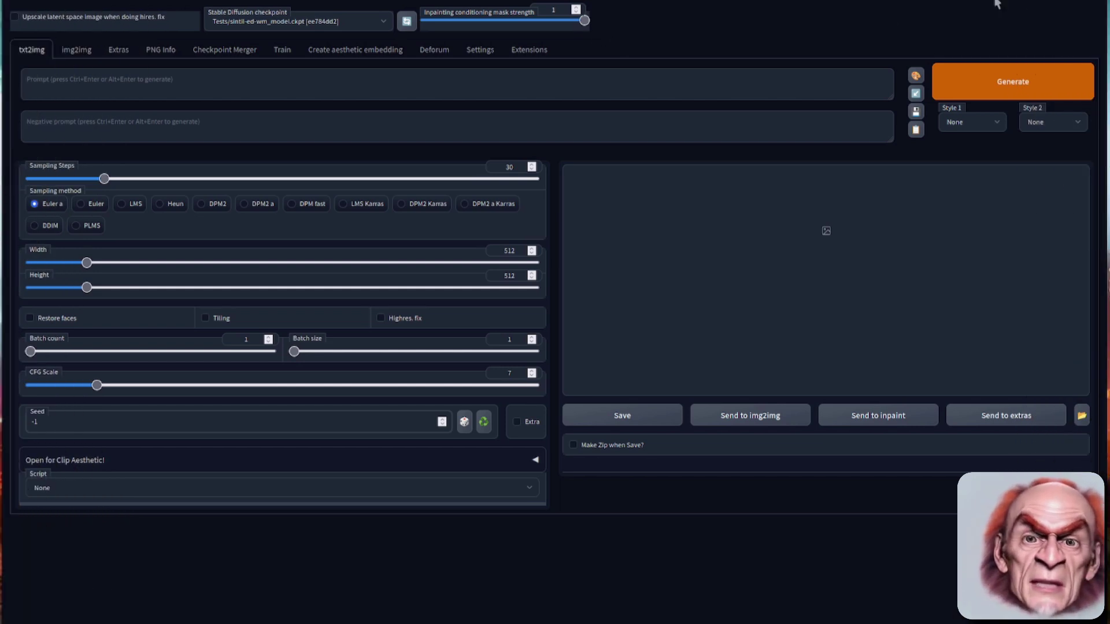
# - In the Stable Diffusion web UI, generate two images from the prompt "the ->williammorris style"
pyautogui.click(396, 83)
pyautogui.write('the ->williammorris style')
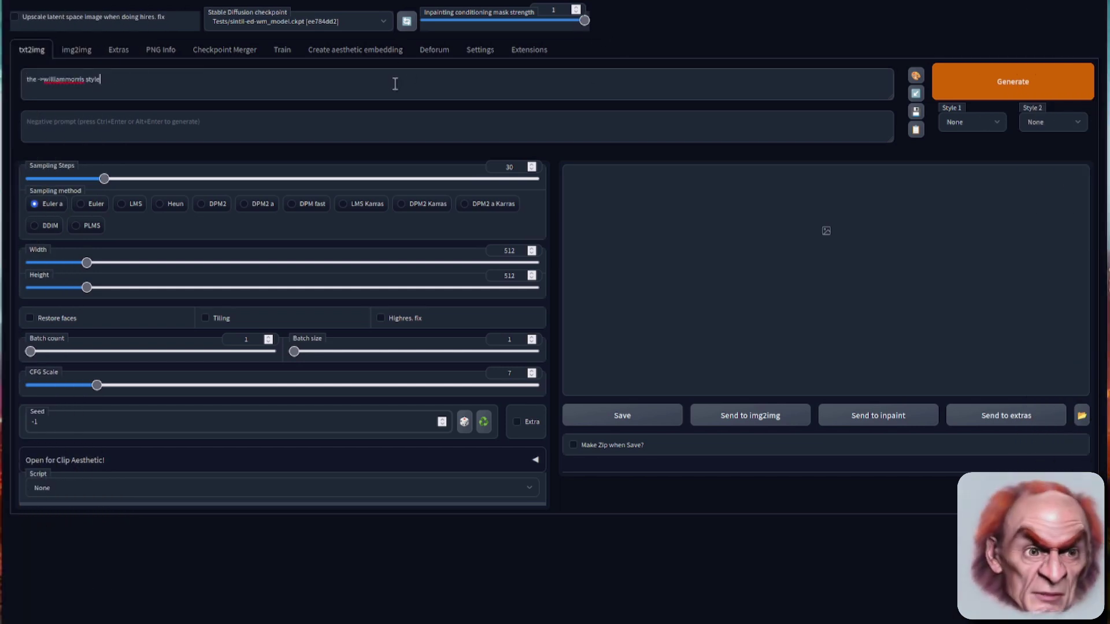
pyautogui.click(1018, 78)
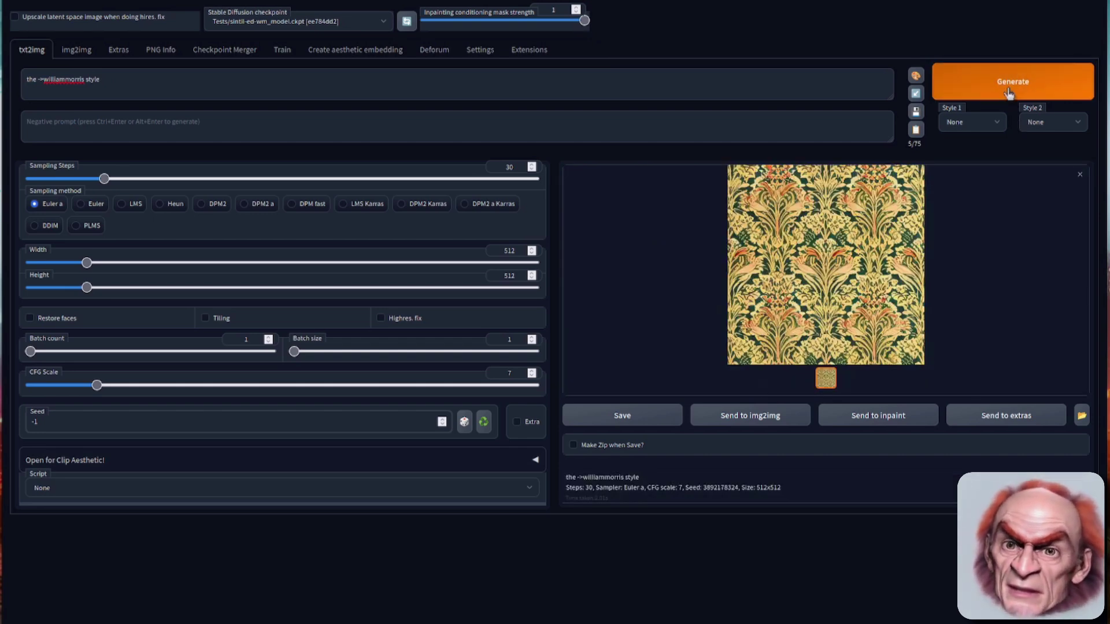
pyautogui.click(1008, 92)
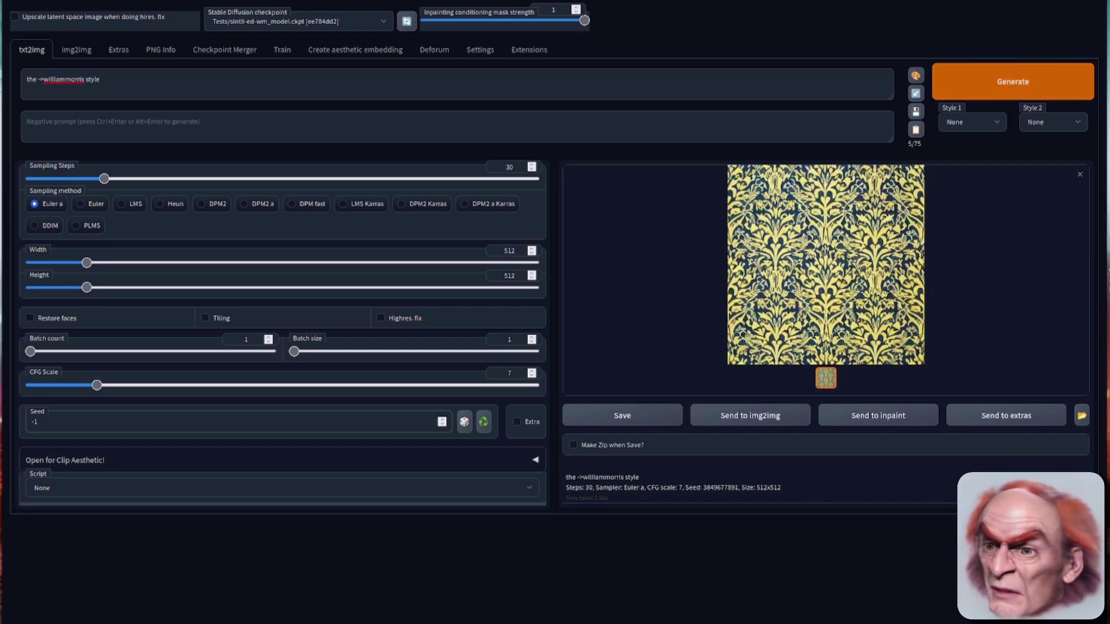
# - Generate three images from the prompt "3d ->sintel face" with the negative prompt "blurry"
pyautogui.tripleClick(199, 82)
pyautogui.write('3d ->sintel face')
pyautogui.click(38, 133)
pyautogui.write('b')
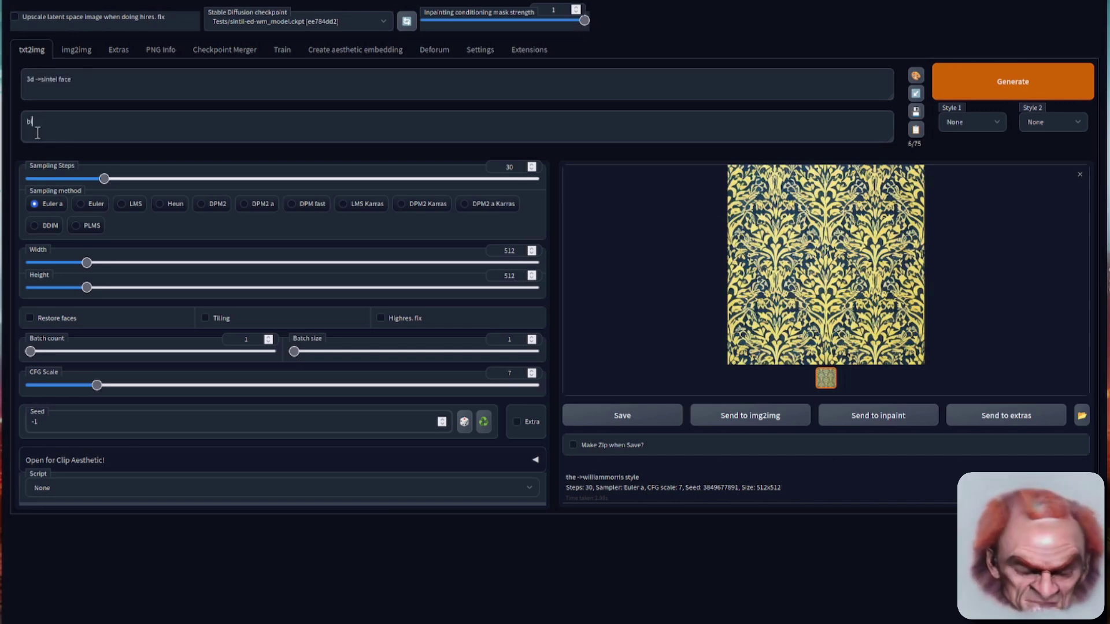
pyautogui.write('lurry')
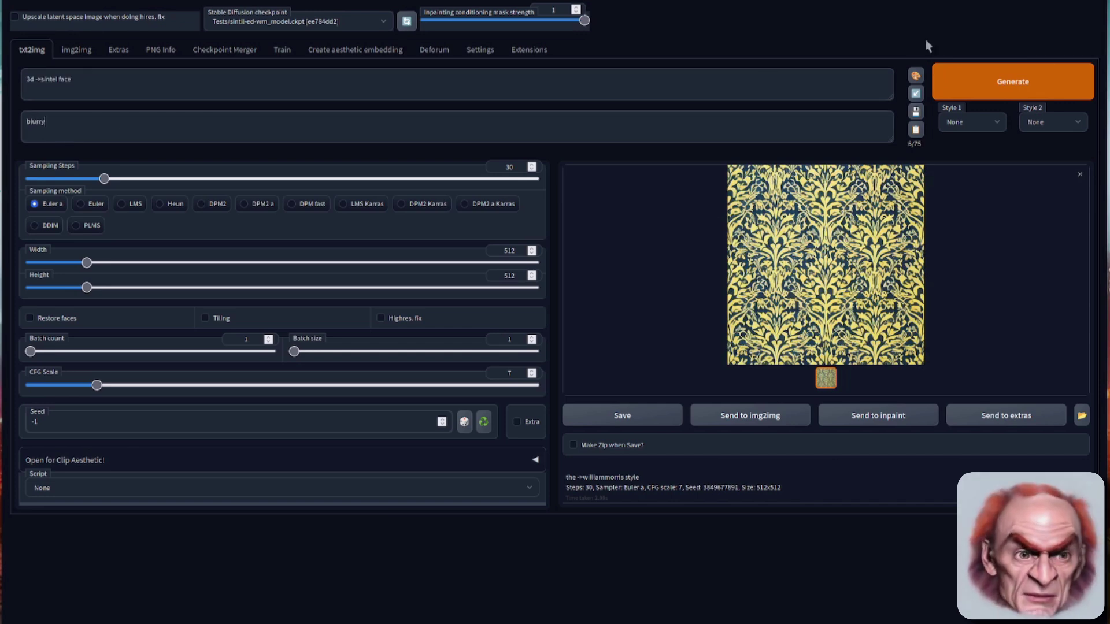
pyautogui.click(985, 91)
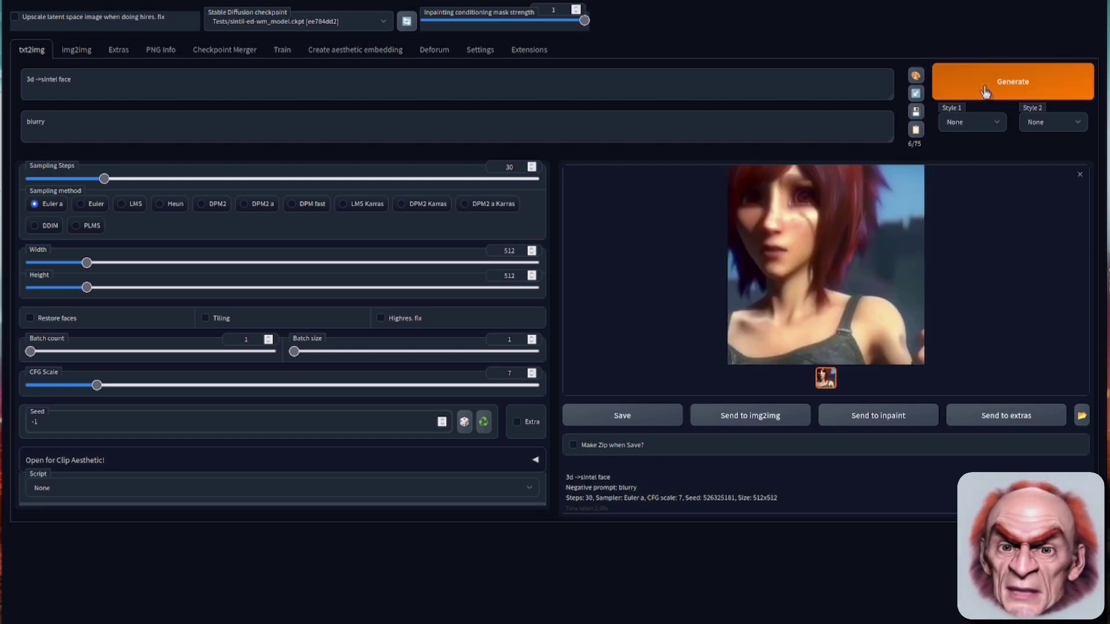
pyautogui.click(985, 92)
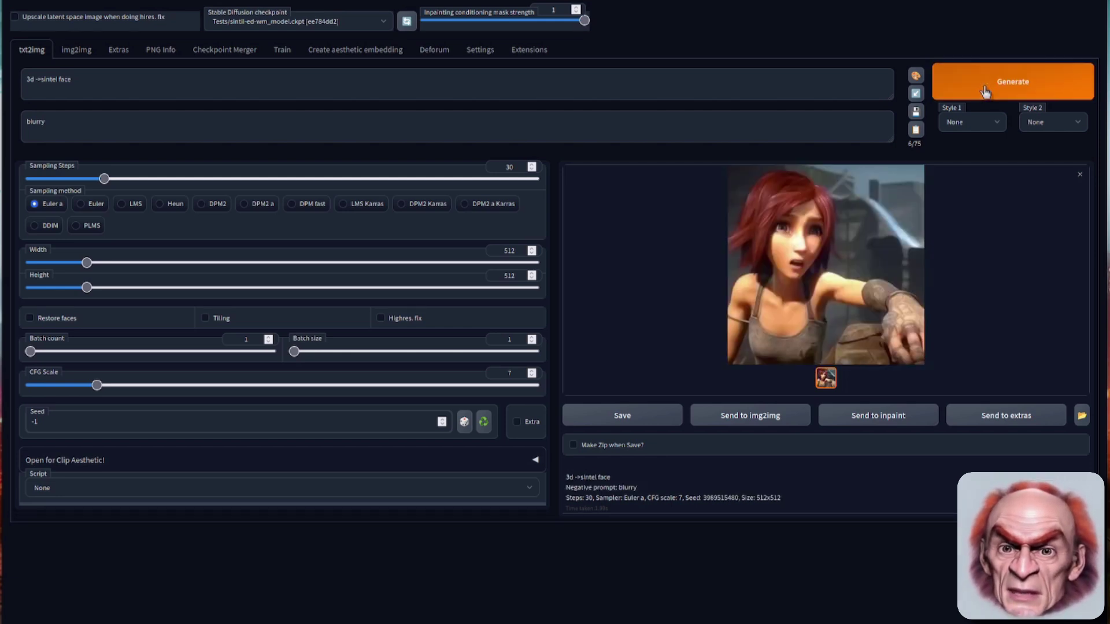
pyautogui.click(985, 91)
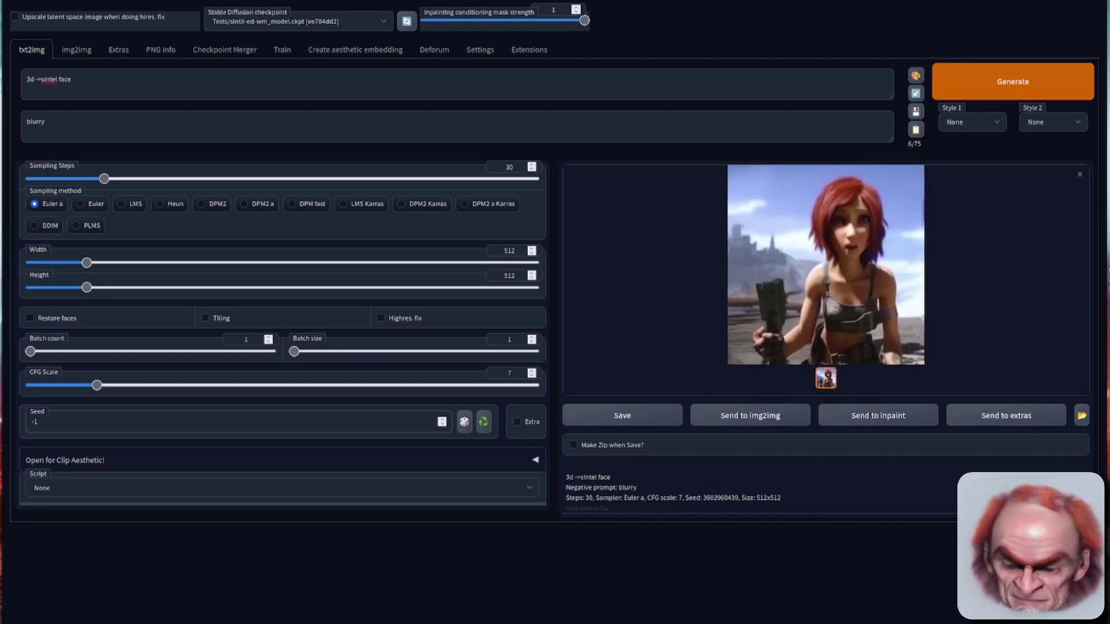
# - Change the prompt to "3d ->edream face" and generate several images, keeping "blurry" as the negative prompt
pyautogui.tripleClick(119, 84)
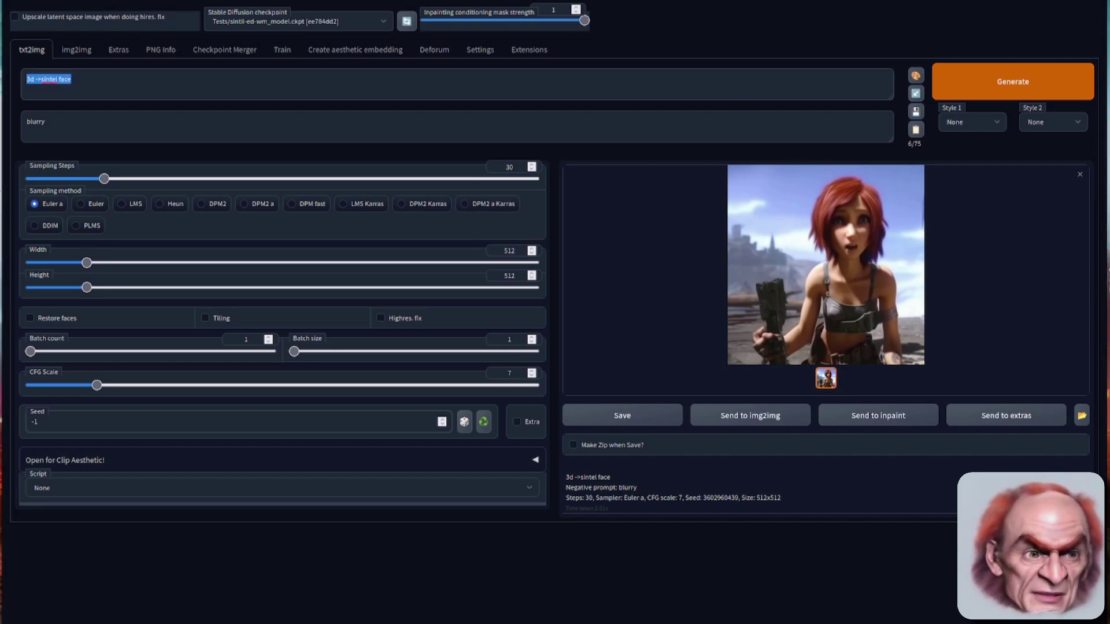
pyautogui.write('3d ->edream face')
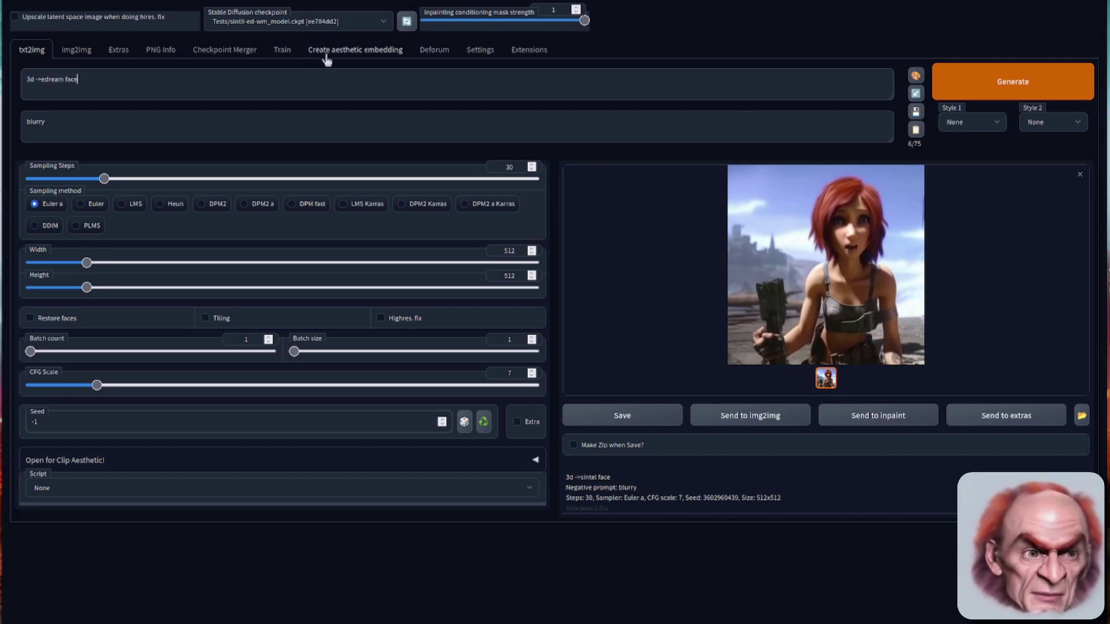
pyautogui.click(1030, 78)
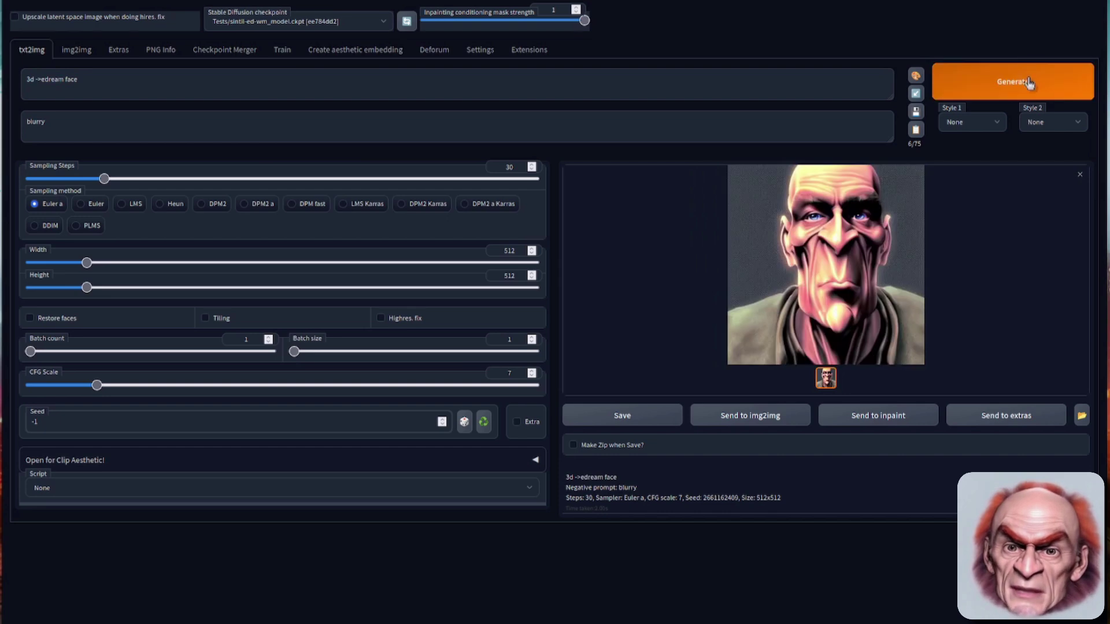
pyautogui.click(1028, 83)
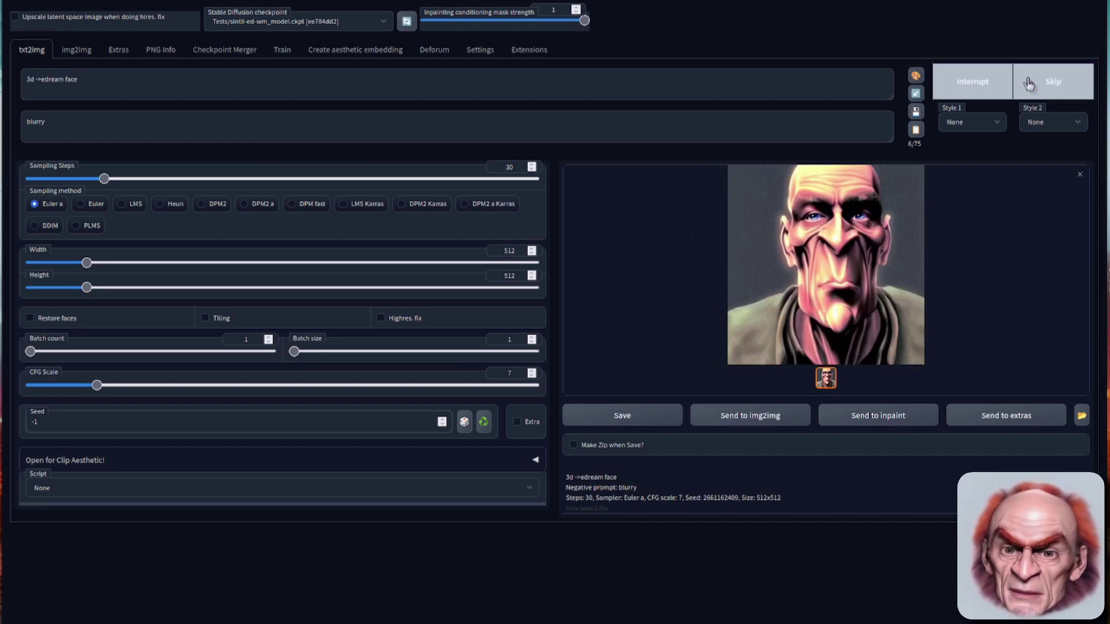
pyautogui.click(1029, 83)
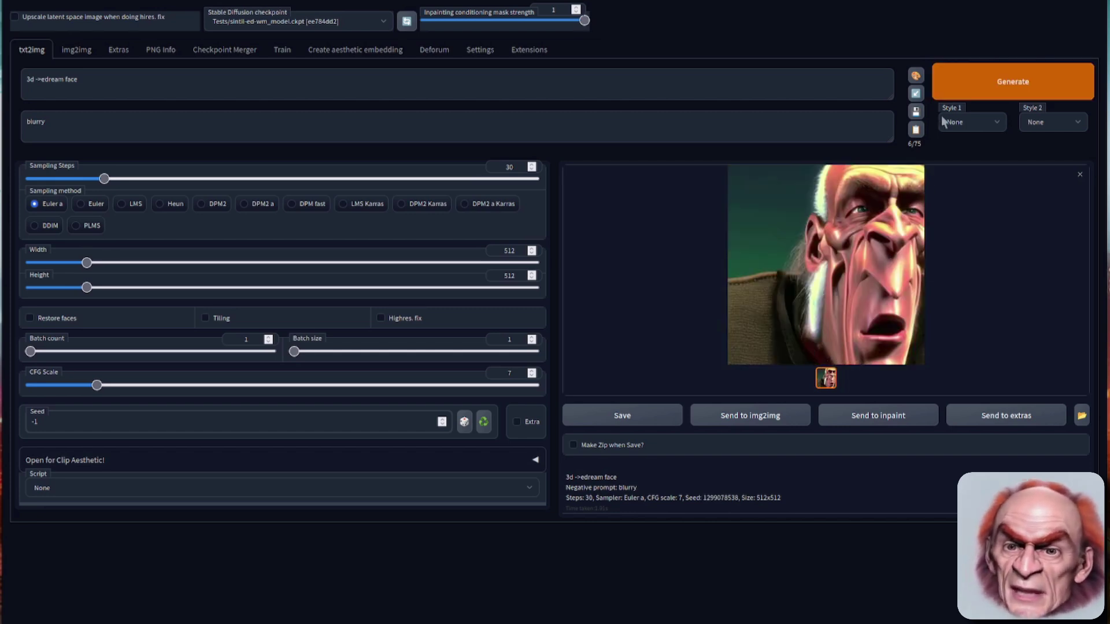
pyautogui.click(978, 86)
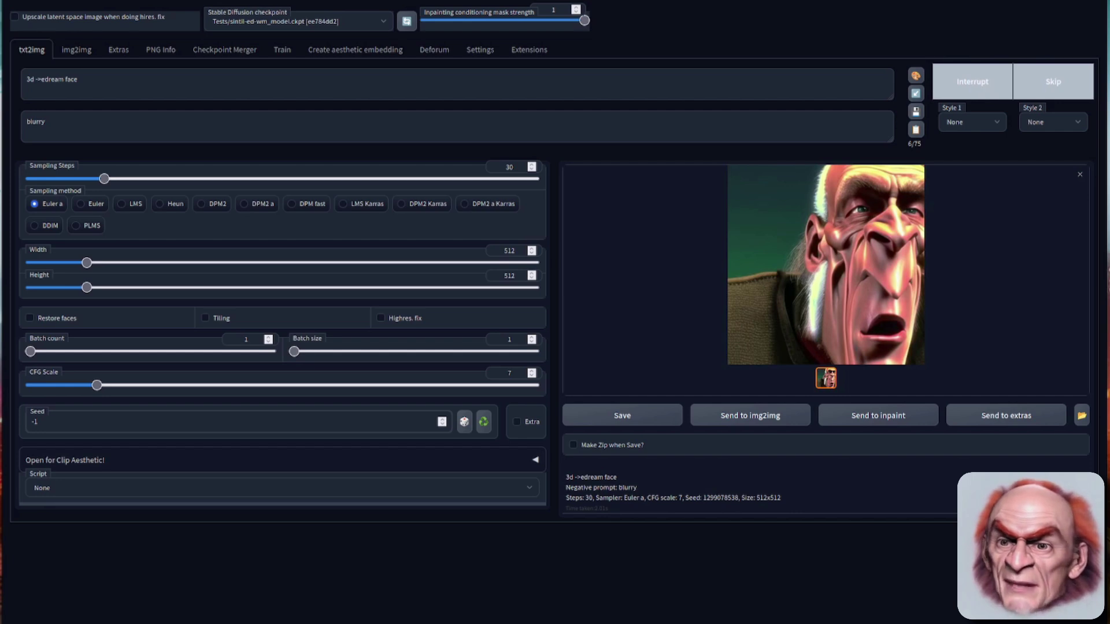
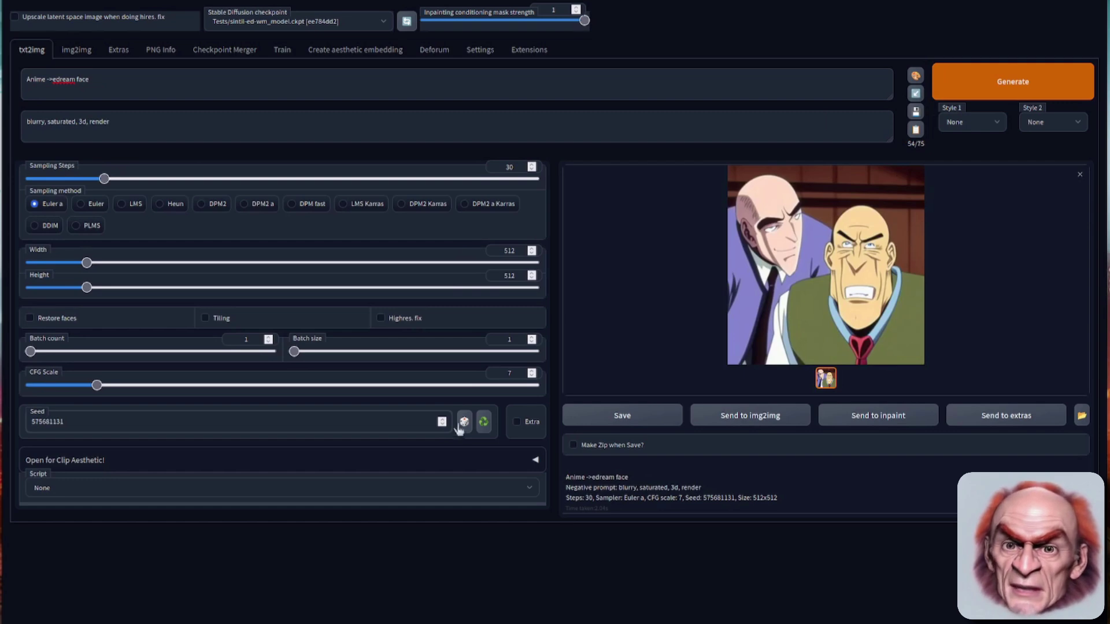
# - Reset the seed to random (-1) and generate three images from the "Anime ->edream face" prompt
pyautogui.click(465, 421)
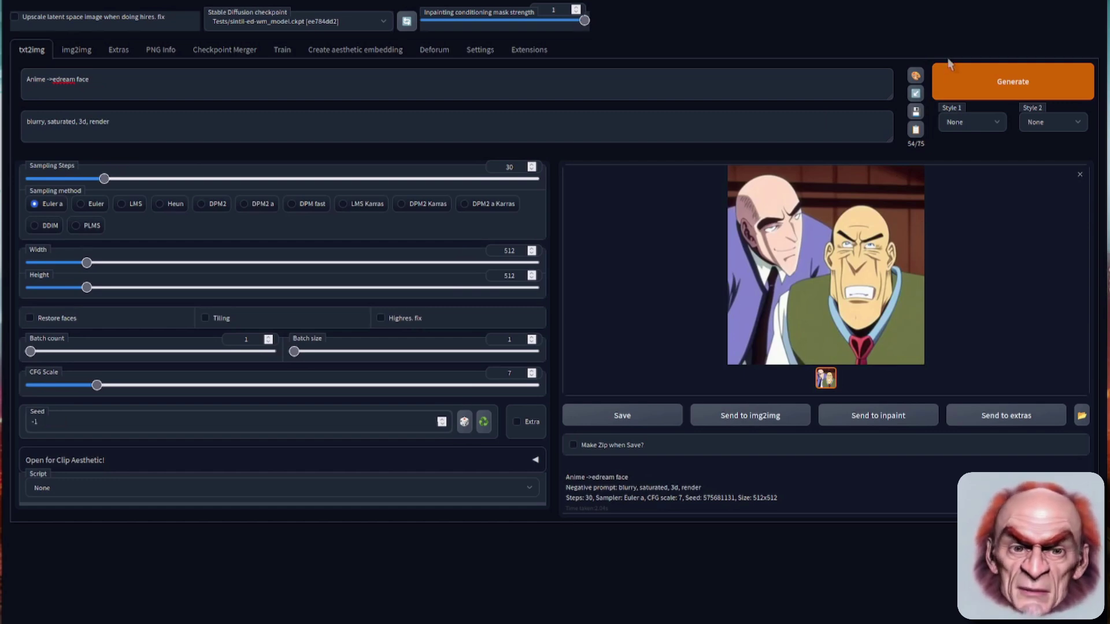
pyautogui.click(976, 84)
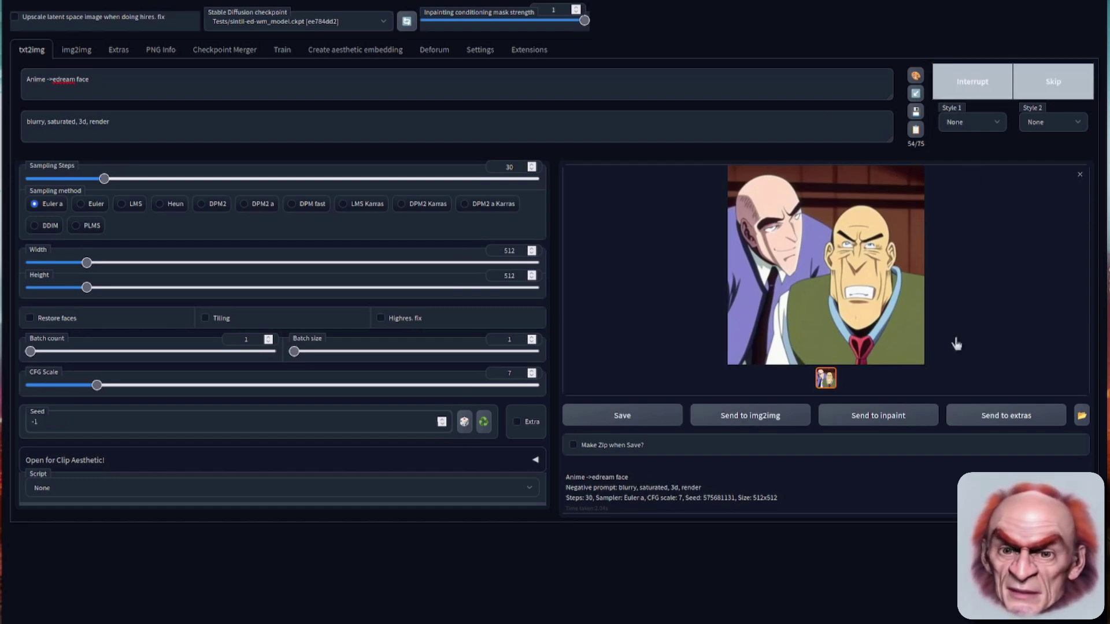
pyautogui.click(984, 91)
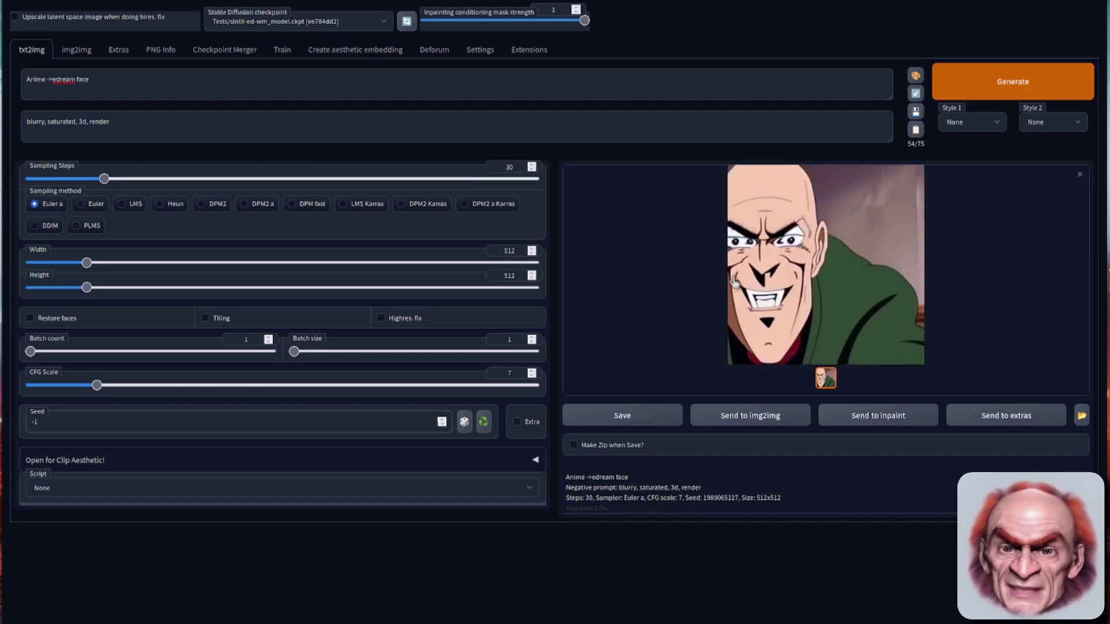
pyautogui.click(1000, 91)
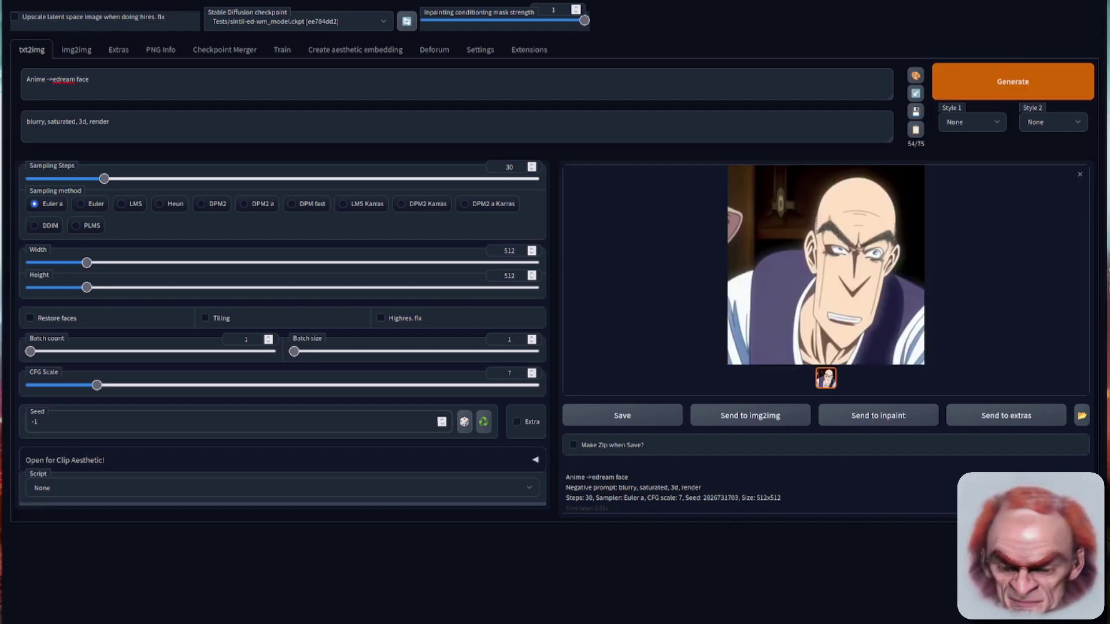
# - Replace "edream" with "sintel" so the prompt reads "Anime ->sintel face", and generate an image
pyautogui.doubleClick(59, 79)
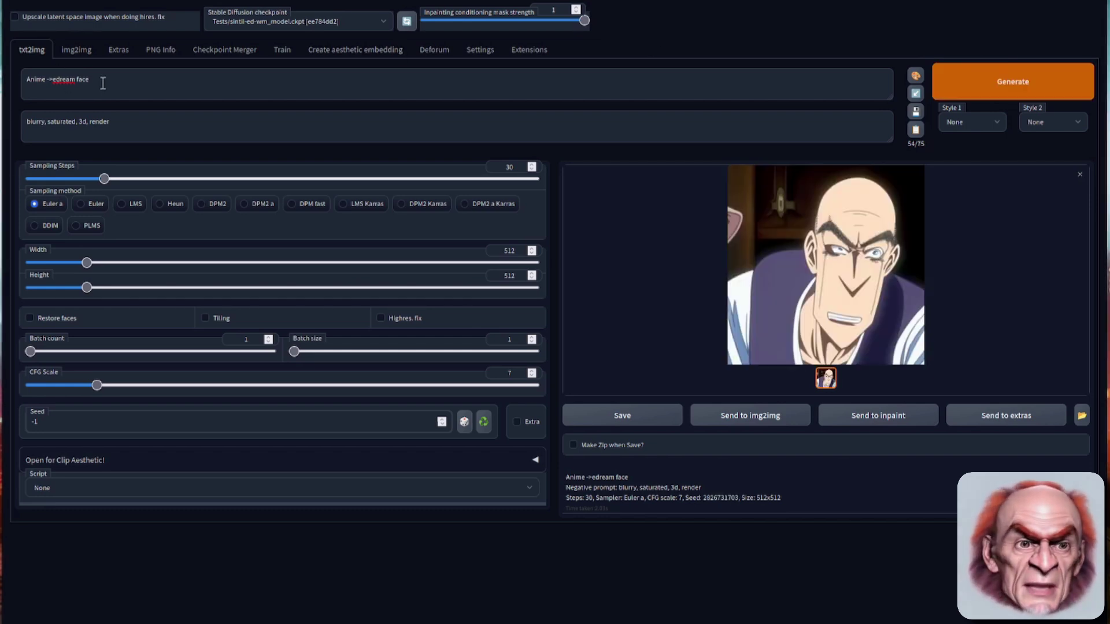
pyautogui.write('sintel')
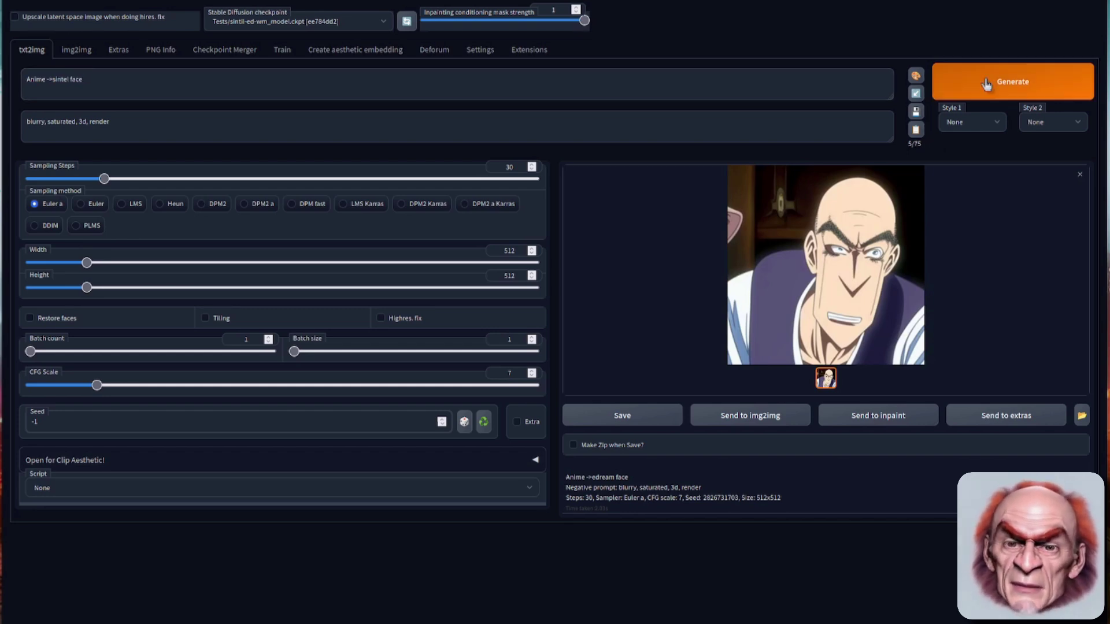
pyautogui.click(986, 84)
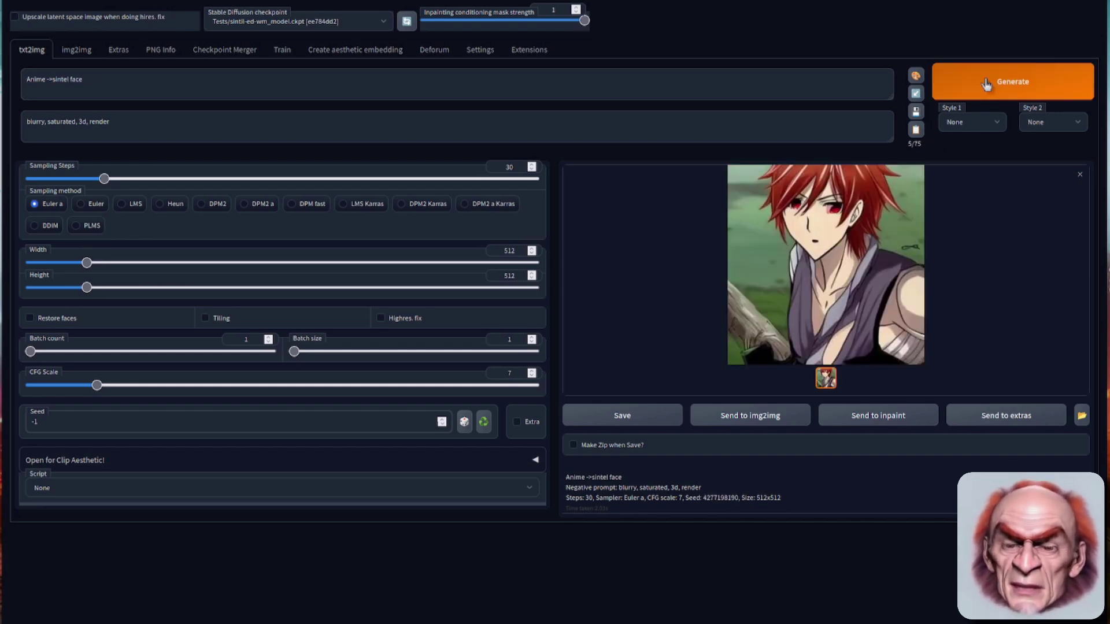
# - Generate more images from the "Anime ->sintel face" prompt with the negative prompt "blurry, saturated, 3d, render"
pyautogui.click(986, 85)
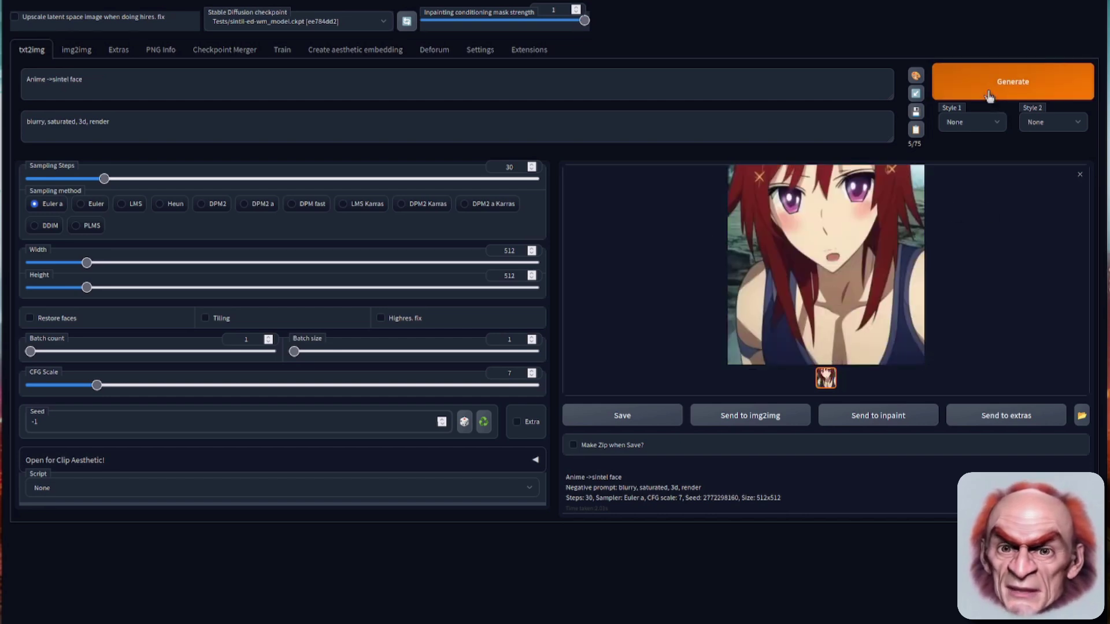
pyautogui.click(989, 96)
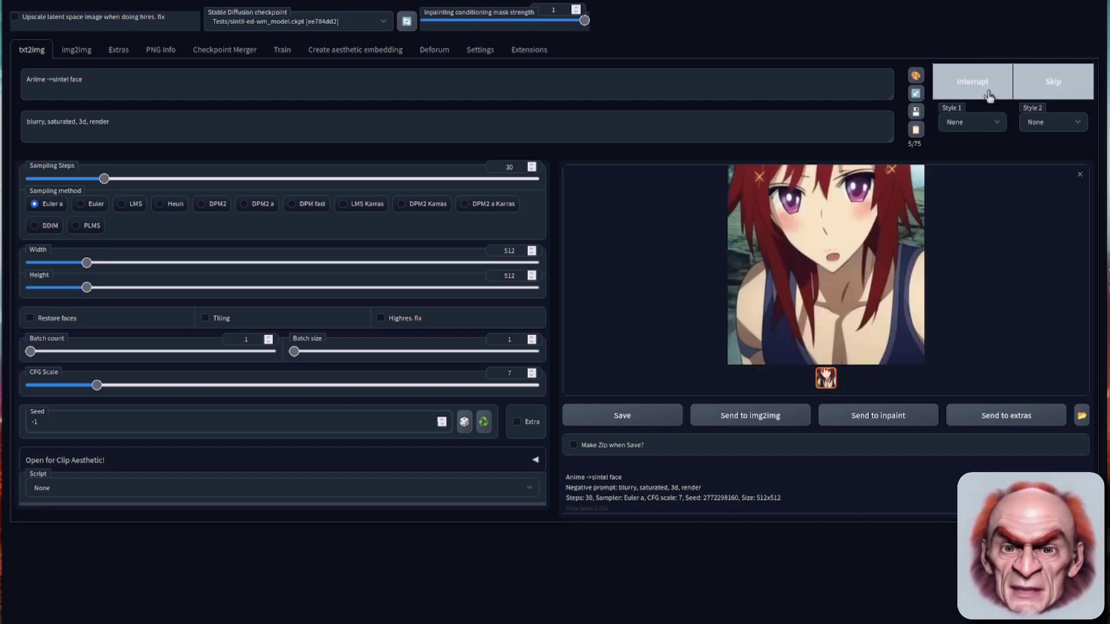
pyautogui.click(989, 95)
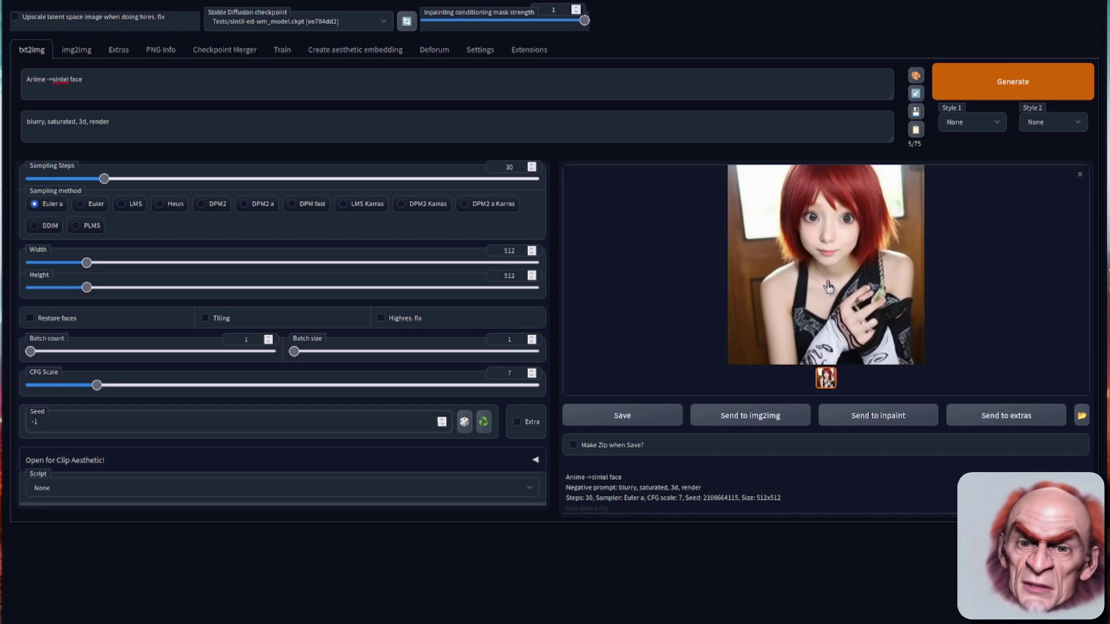
# - Replace the prompt with "A clay mug with the ->williammorris style" and generate two images
pyautogui.hotkey('ctrl', 'a')
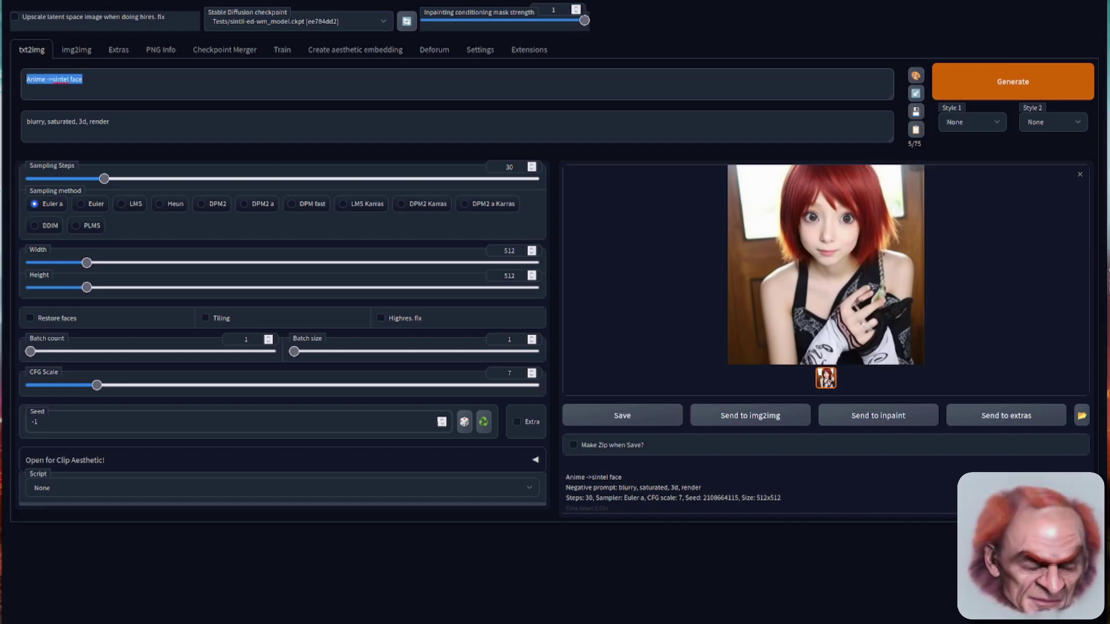
pyautogui.hotkey('ctrl', 'v')
pyautogui.click(916, 95)
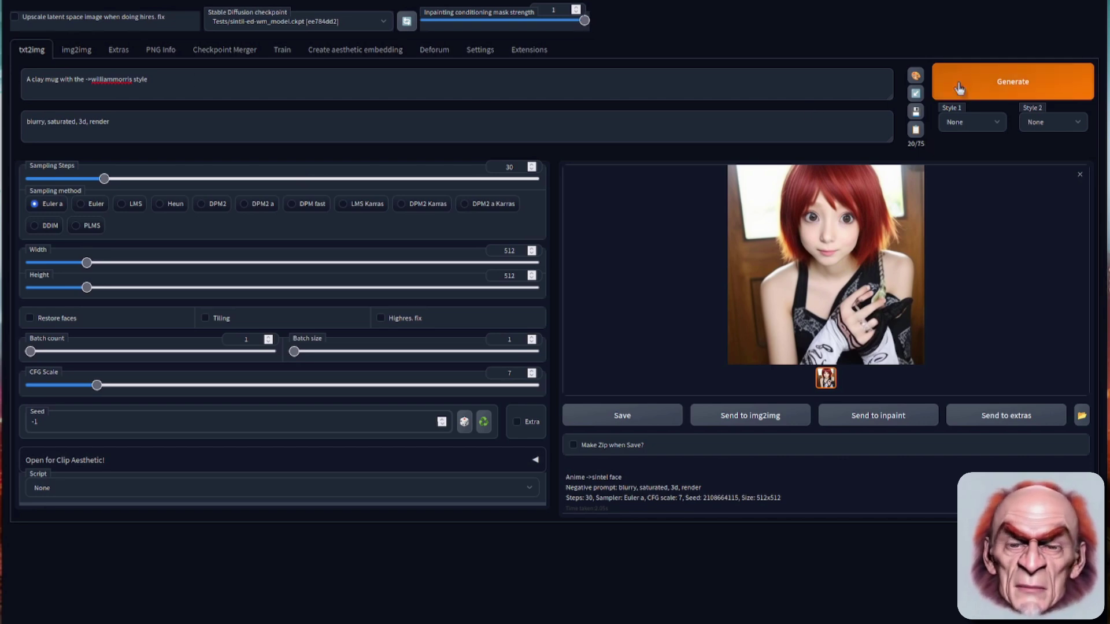
pyautogui.click(975, 88)
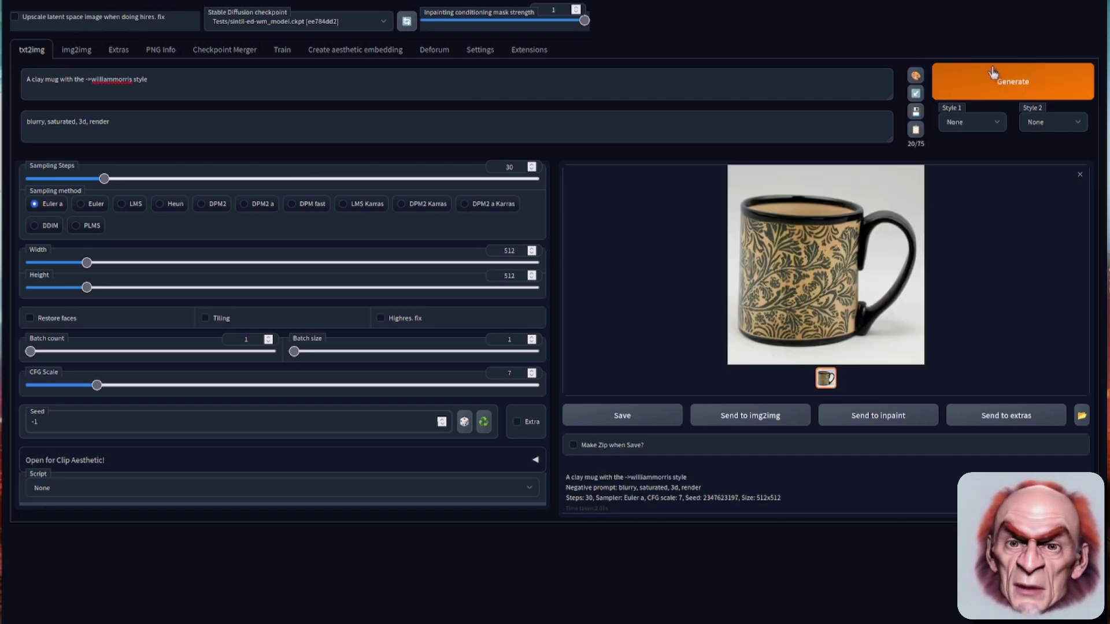
pyautogui.click(993, 84)
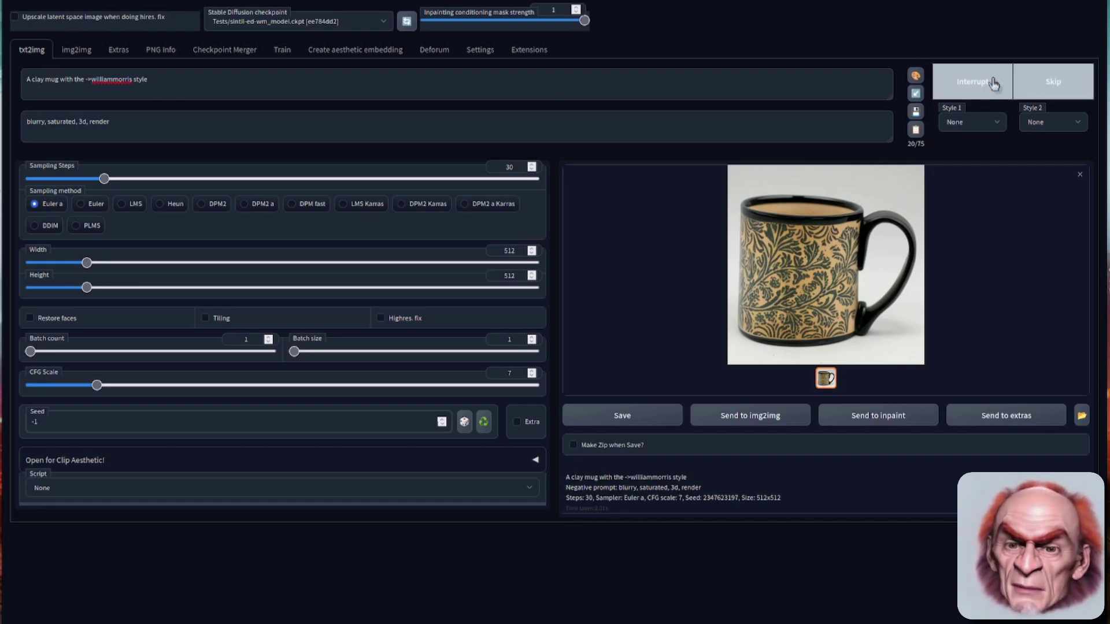
# - Change "mug" to "vase" in the prompt and generate several images of the clay vase
pyautogui.doubleClick(51, 80)
pyautogui.write('vase')
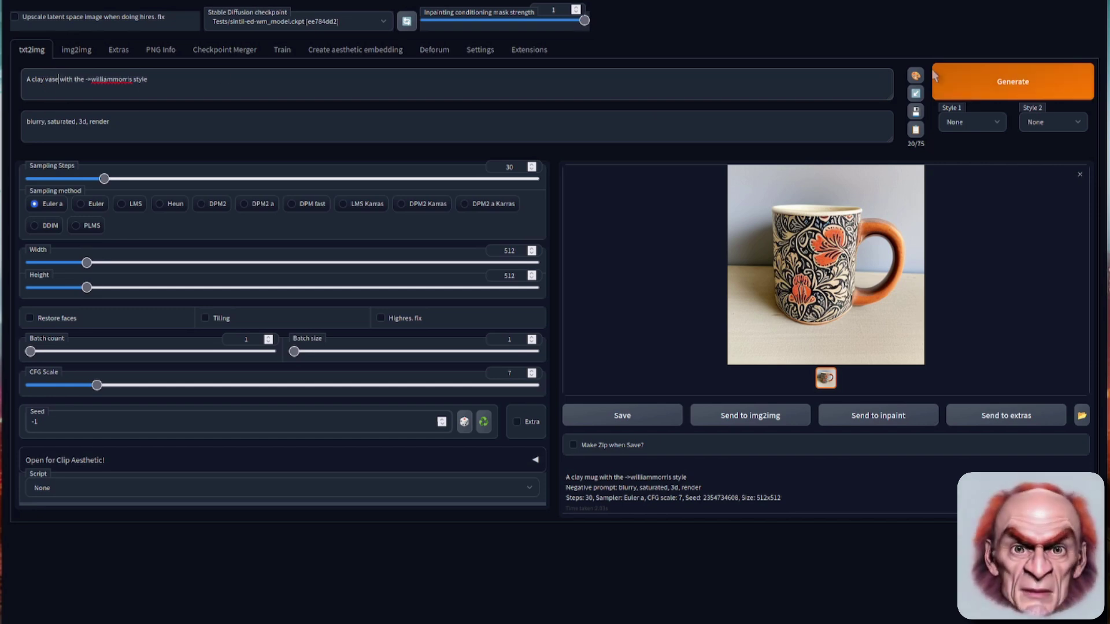
pyautogui.click(975, 88)
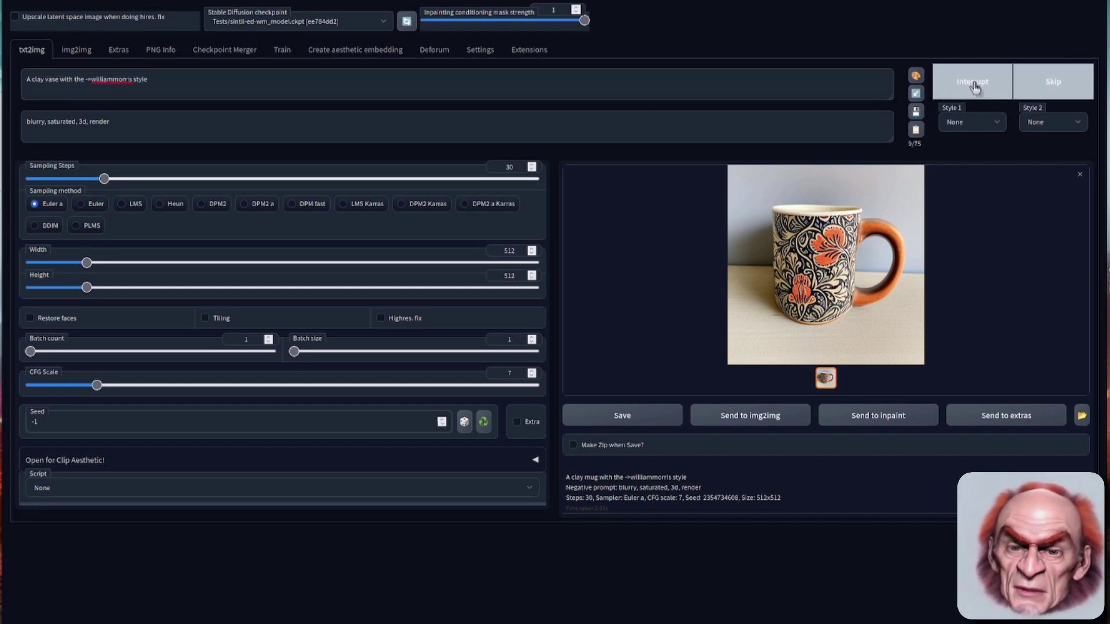
pyautogui.click(975, 88)
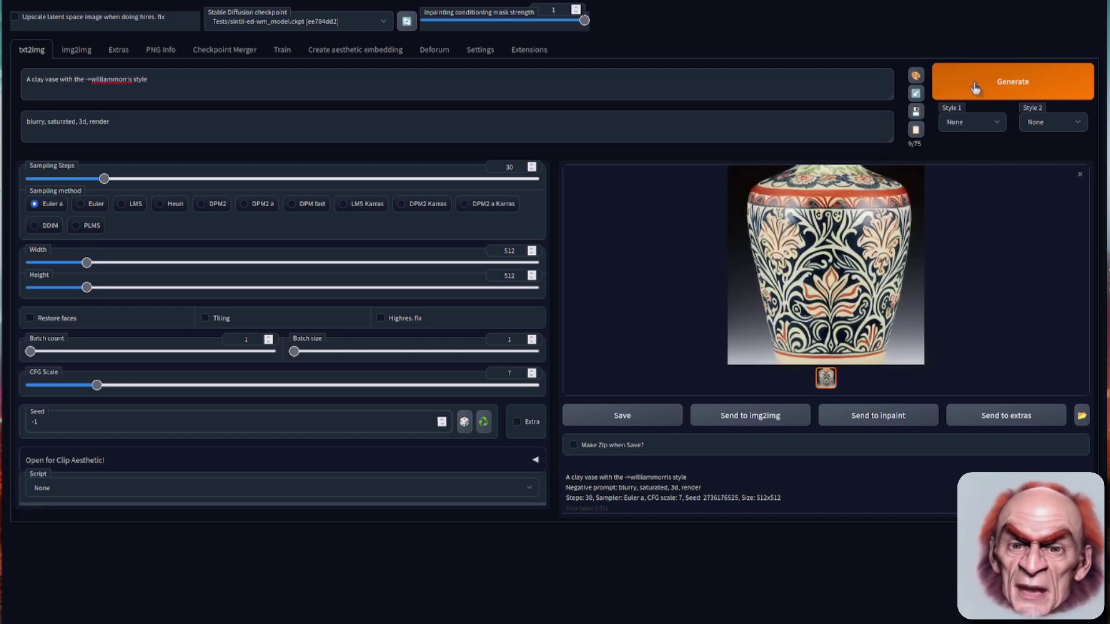
pyautogui.click(976, 87)
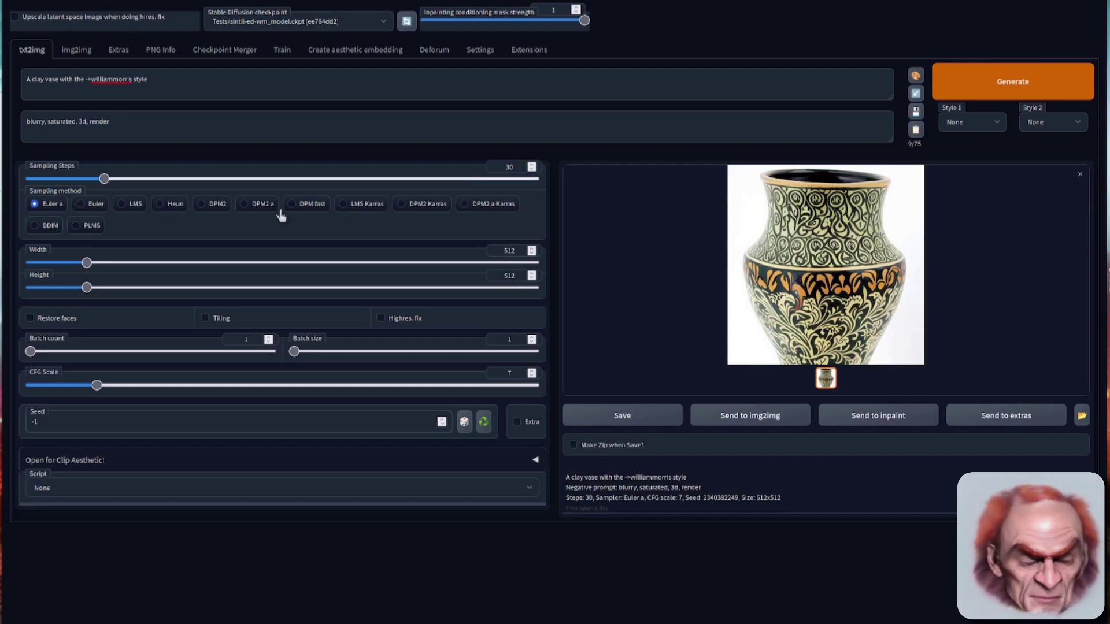
pyautogui.click(181, 75)
pyautogui.hotkey('ctrl', 'a')
pyautogui.hotkey('ctrl', 'v')
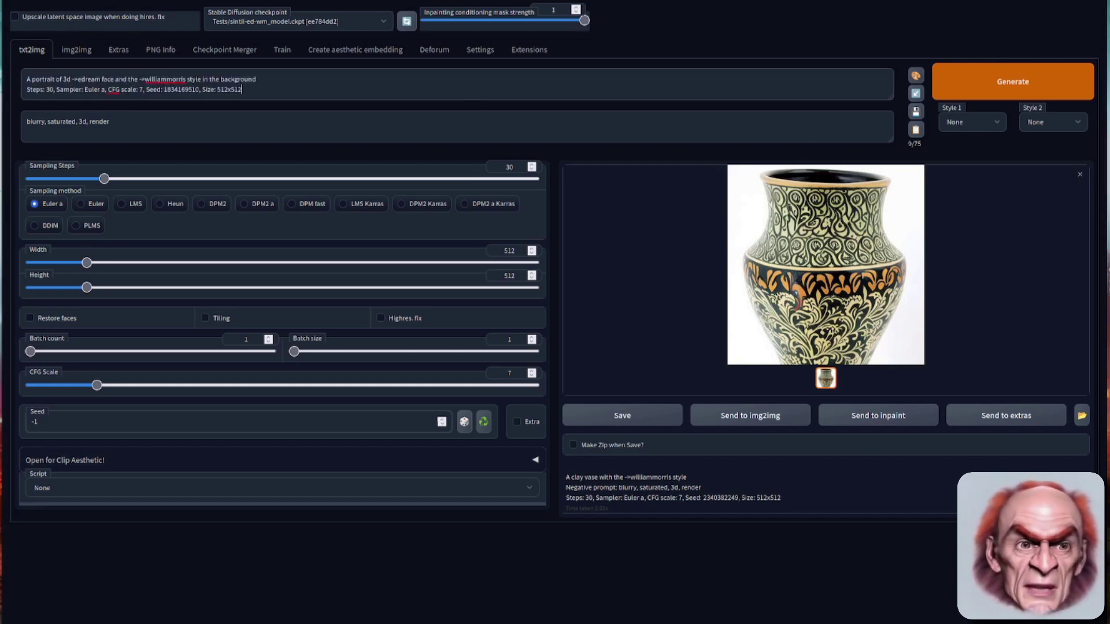
pyautogui.click(916, 93)
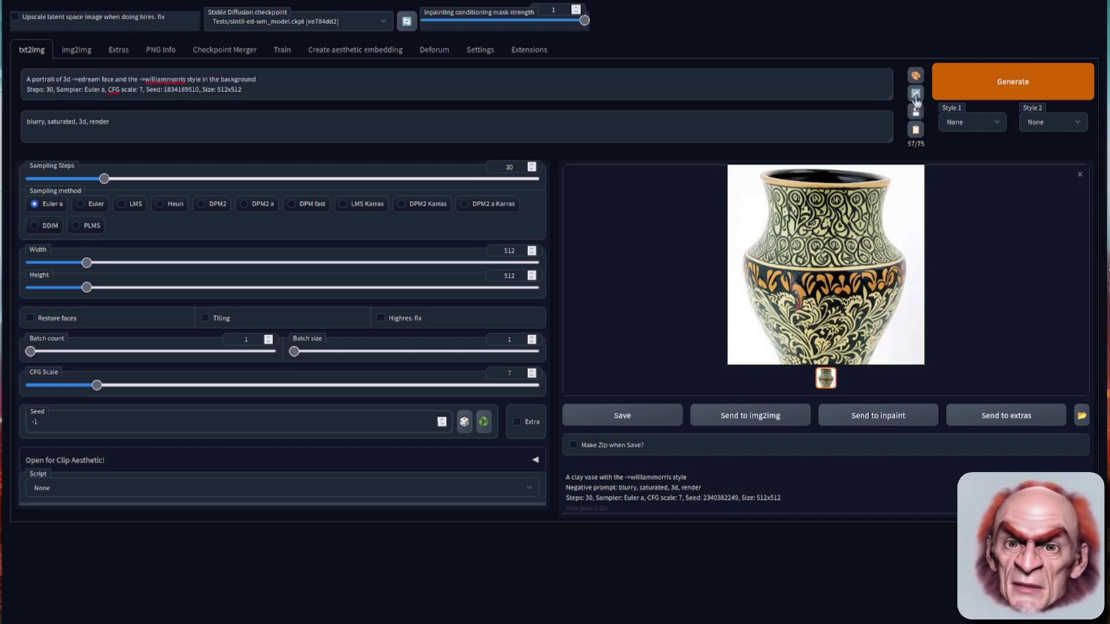
pyautogui.click(1040, 76)
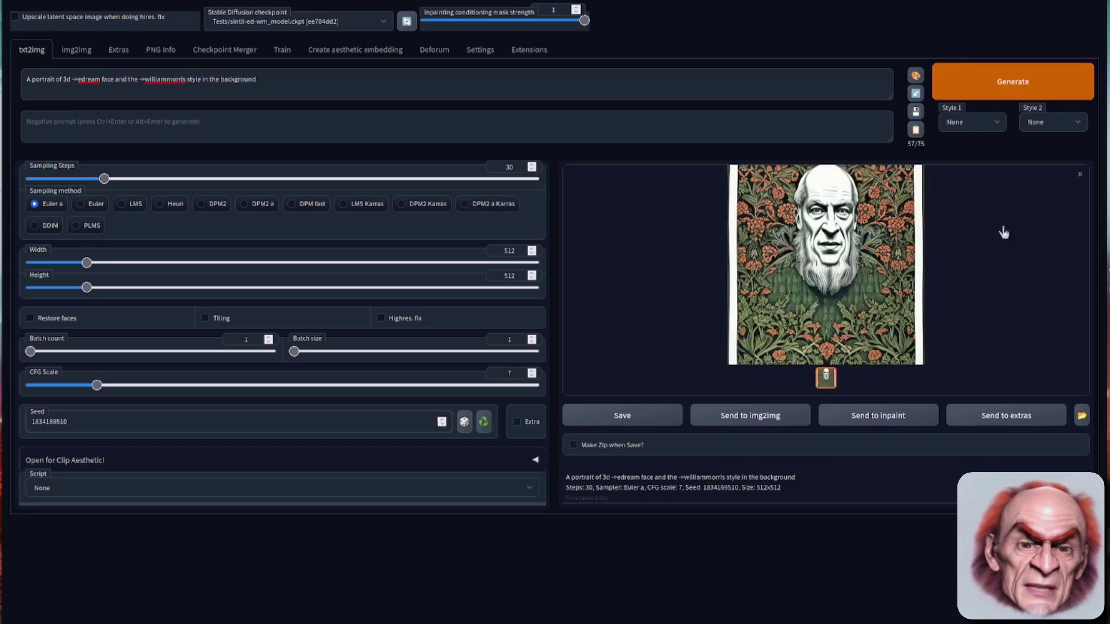